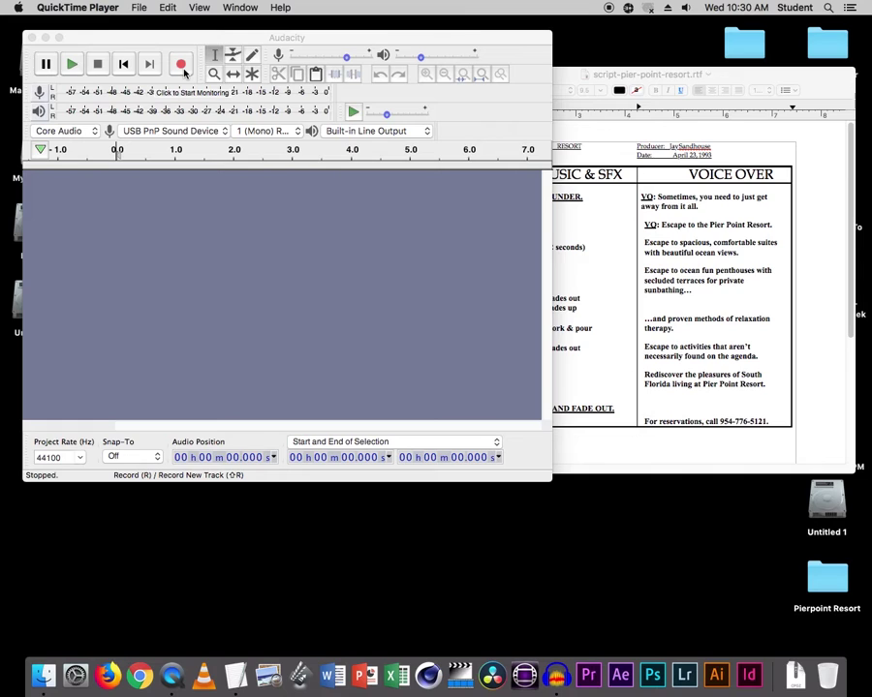
# - Record the voice-over on a new track and trim the unwanted tail so the take ends at about 41.83 s
pyautogui.click(181, 65)
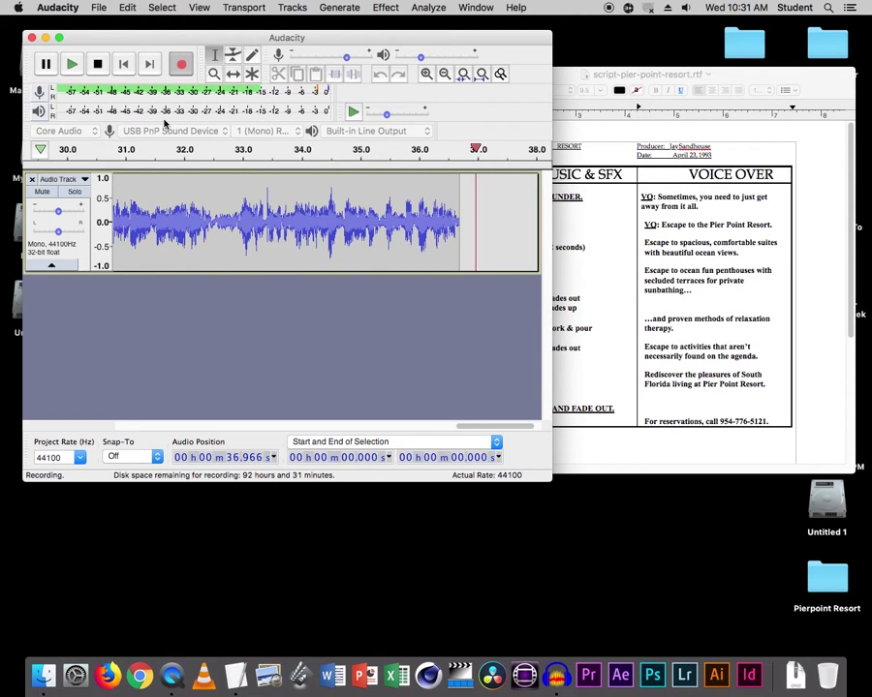
pyautogui.click(95, 70)
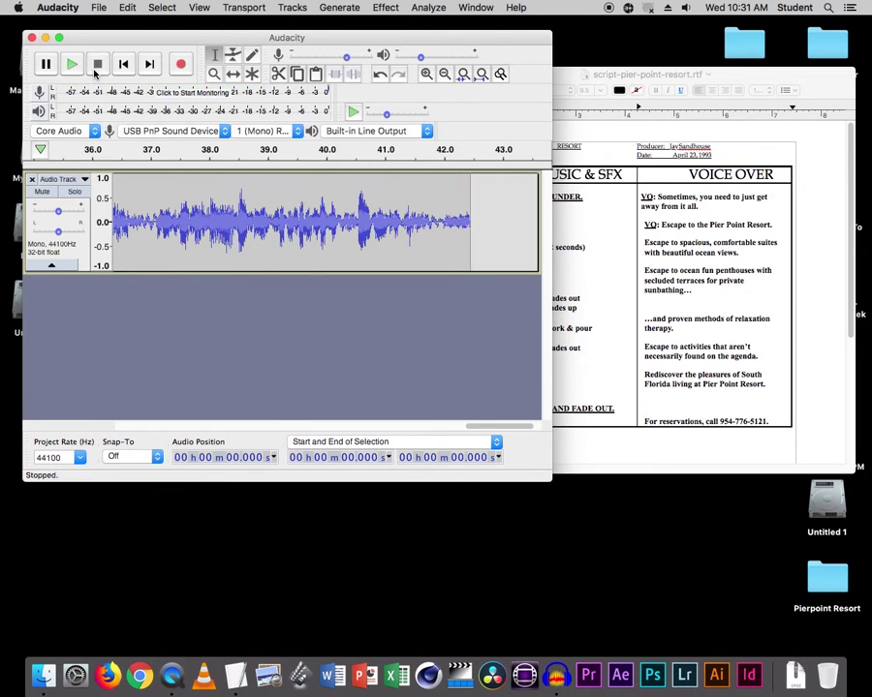
pyautogui.moveTo(470, 234); pyautogui.dragTo(430, 236)
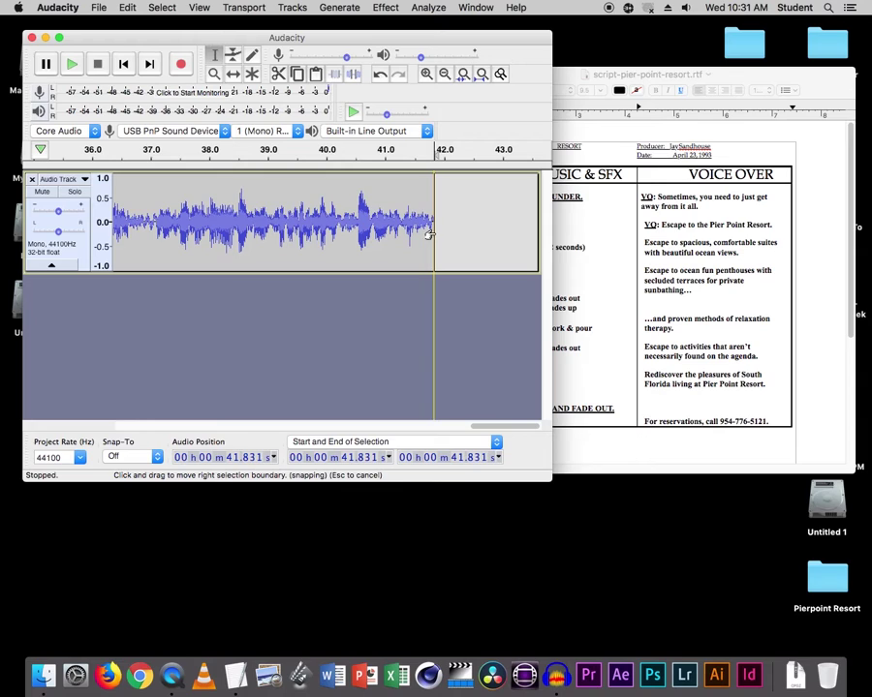
pyautogui.press('Home')
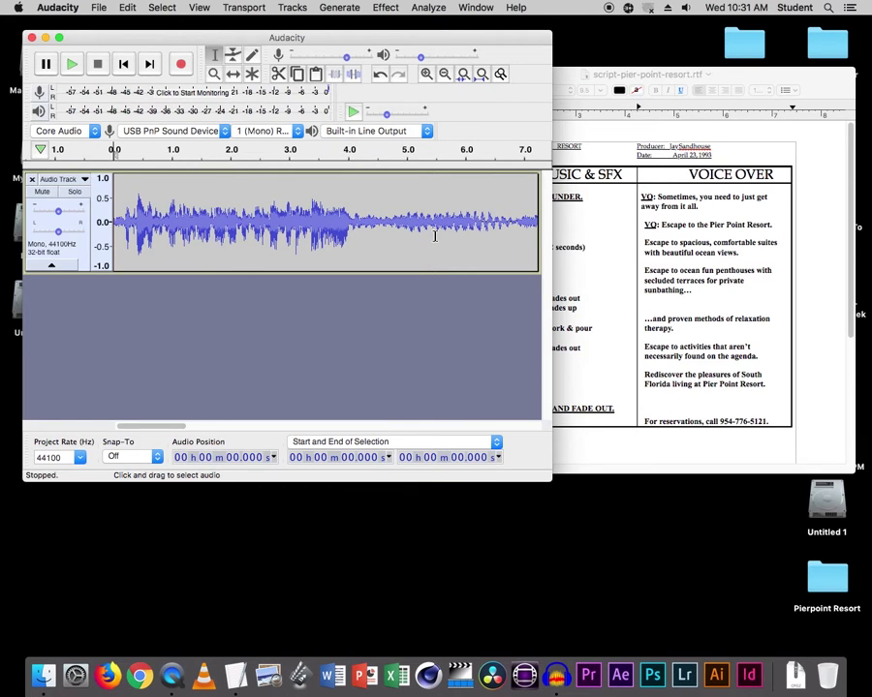
pyautogui.press('super+f')
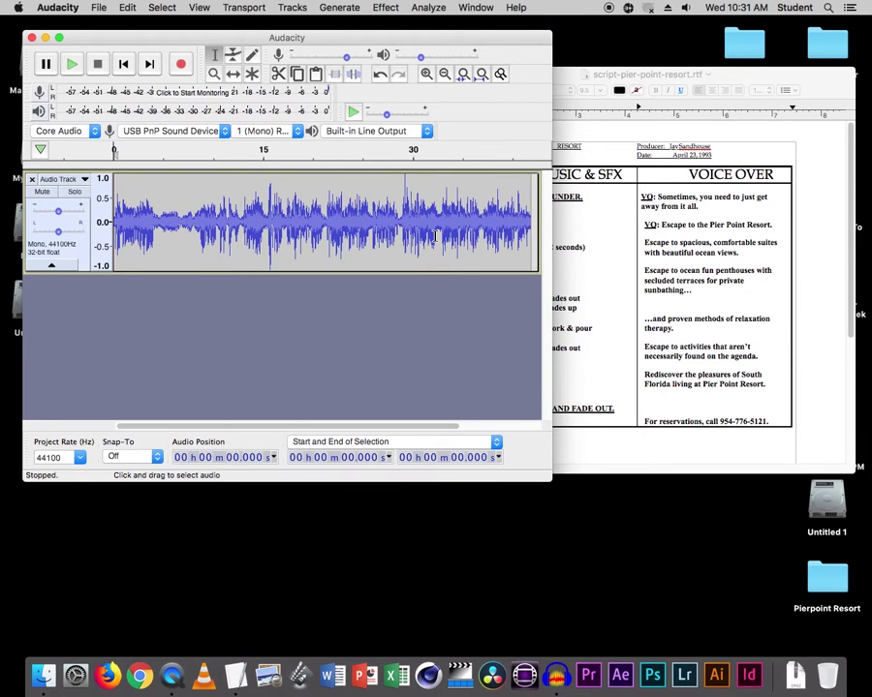
pyautogui.moveTo(241, 224); pyautogui.dragTo(105, 231)
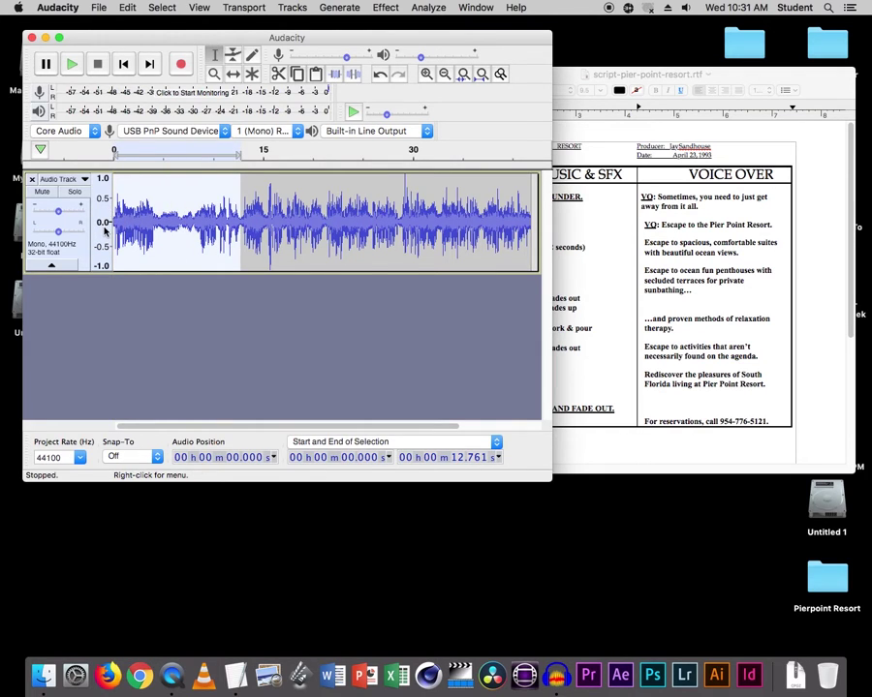
pyautogui.press('Delete')
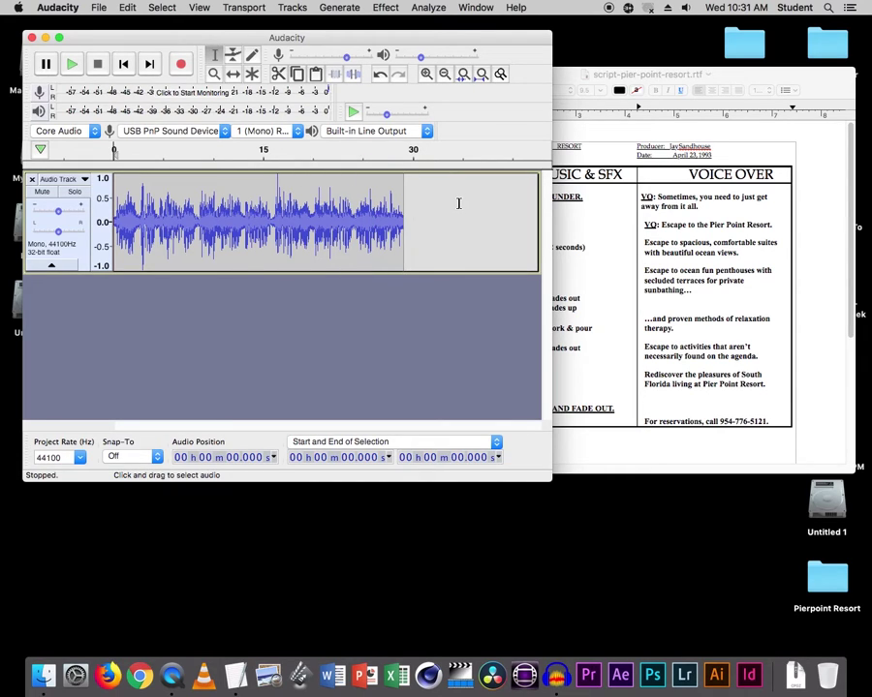
pyautogui.moveTo(114, 232); pyautogui.dragTo(241, 261)
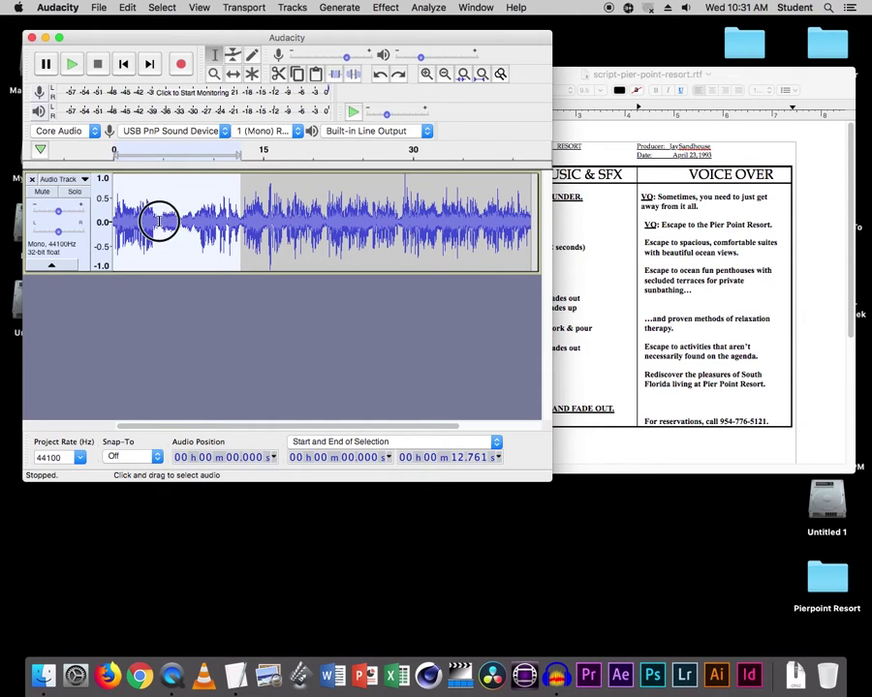
# - Capture a noise profile for Noise Reduction from the quiet stretch between about 4.5 s and 6.8 s
pyautogui.moveTo(159, 220); pyautogui.dragTo(180, 220)
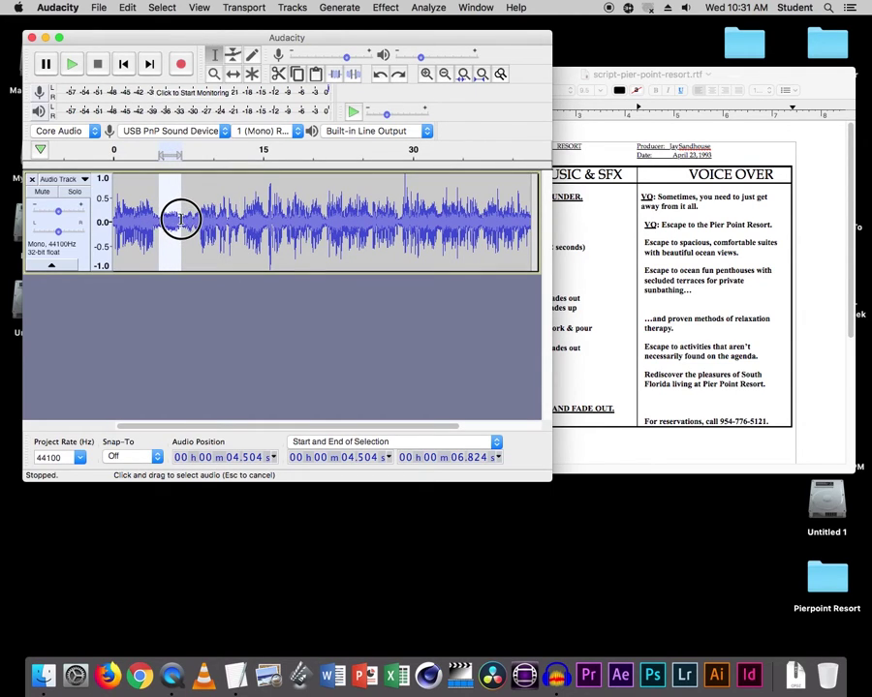
pyautogui.click(387, 9)
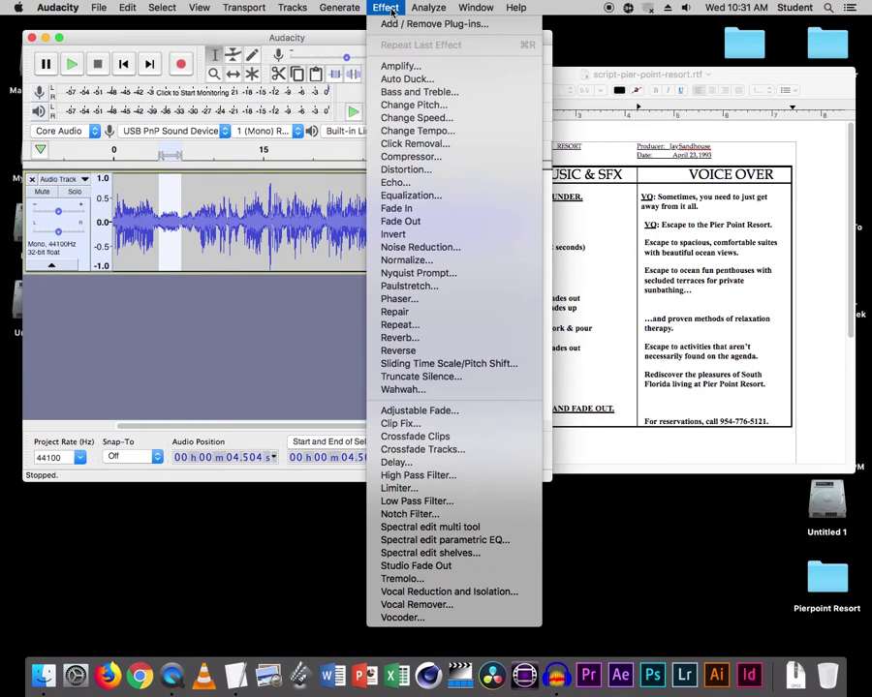
pyautogui.click(438, 248)
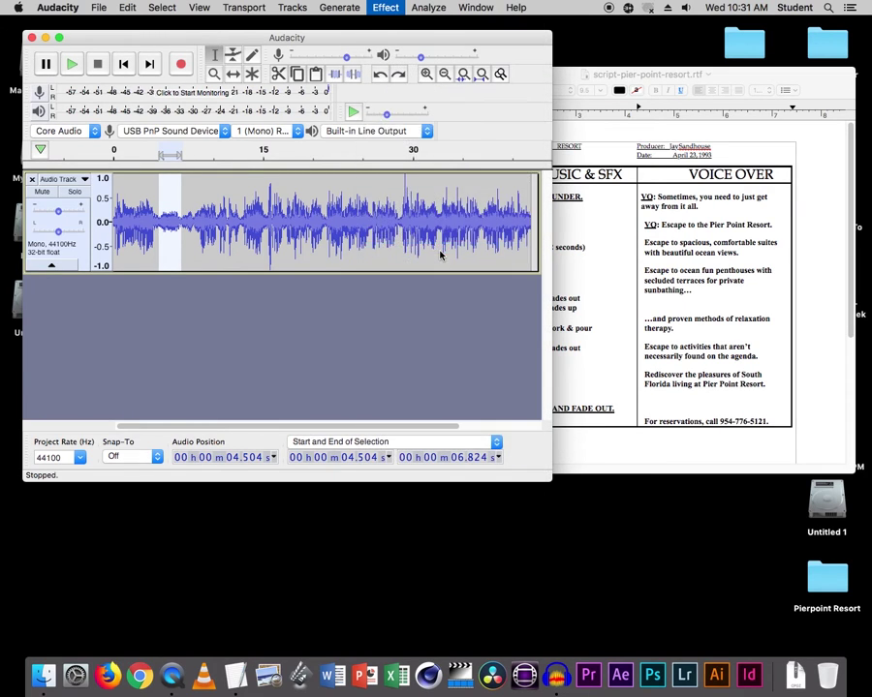
pyautogui.click(284, 187)
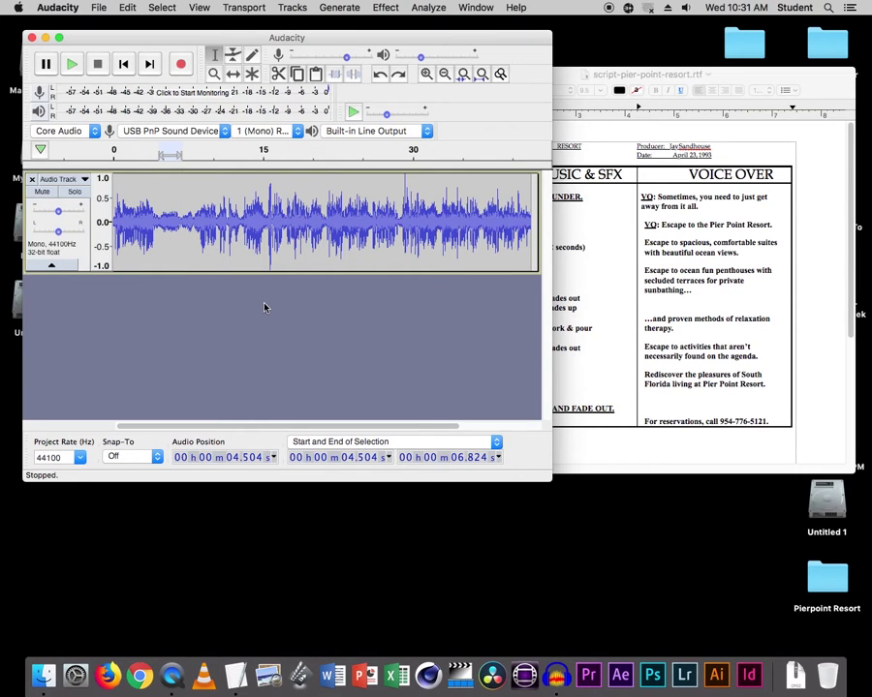
# - Apply Noise Reduction to the whole recording with 12 dB reduction, sensitivity 6.00 and 3 frequency smoothing bands
pyautogui.press('super+a')
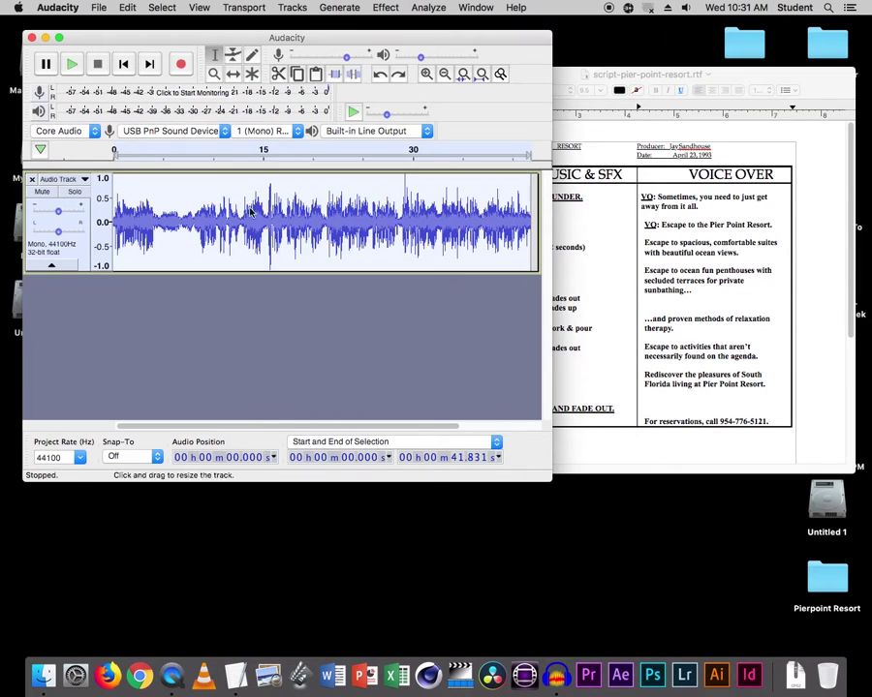
pyautogui.click(377, 7)
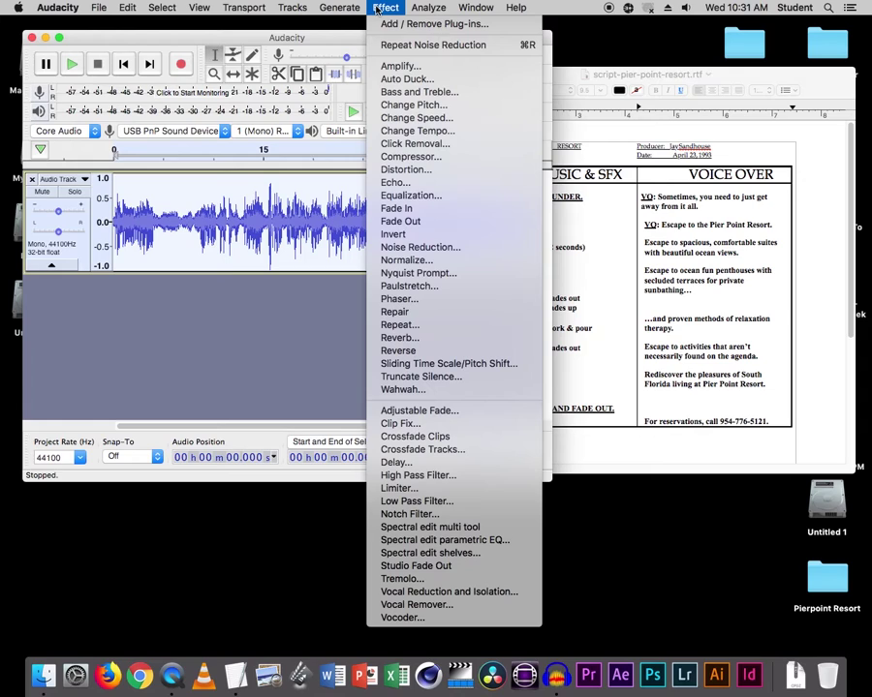
pyautogui.click(444, 248)
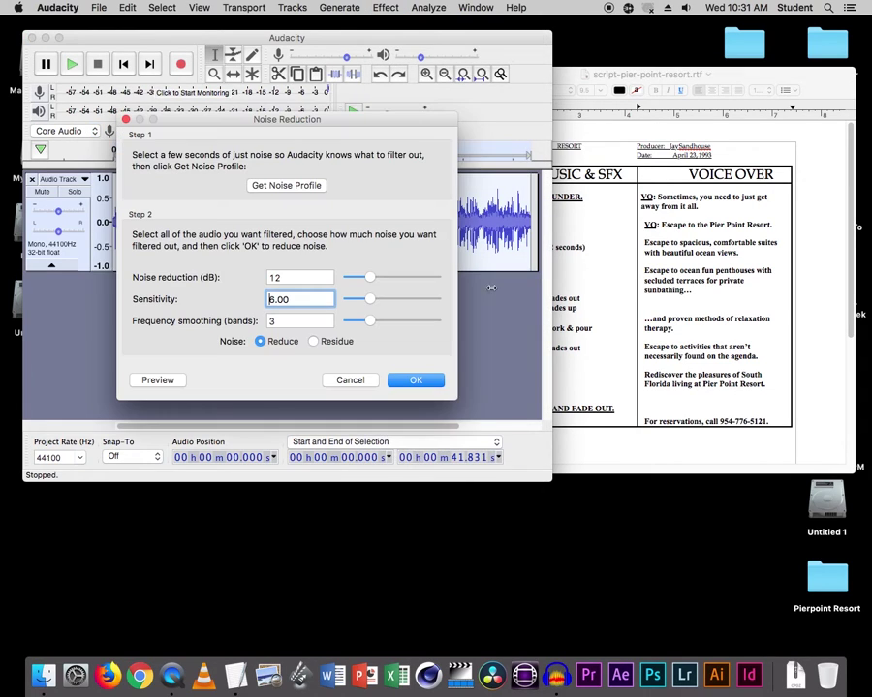
pyautogui.click(418, 380)
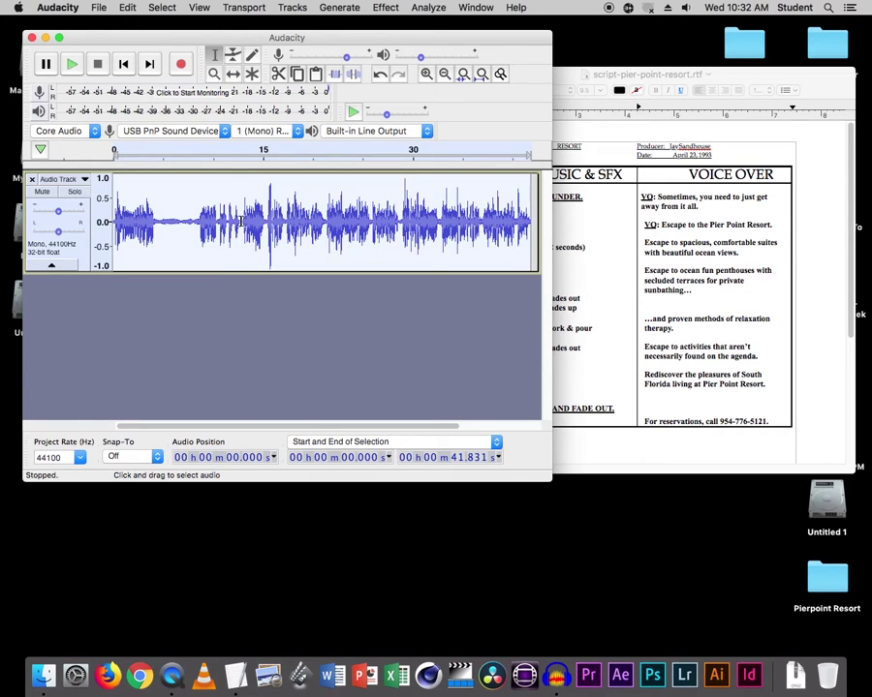
# - Delete about the first 12.9 s of the recording and briefly play the new beginning
pyautogui.moveTo(241, 222); pyautogui.dragTo(85, 224)
pyautogui.press('Delete')
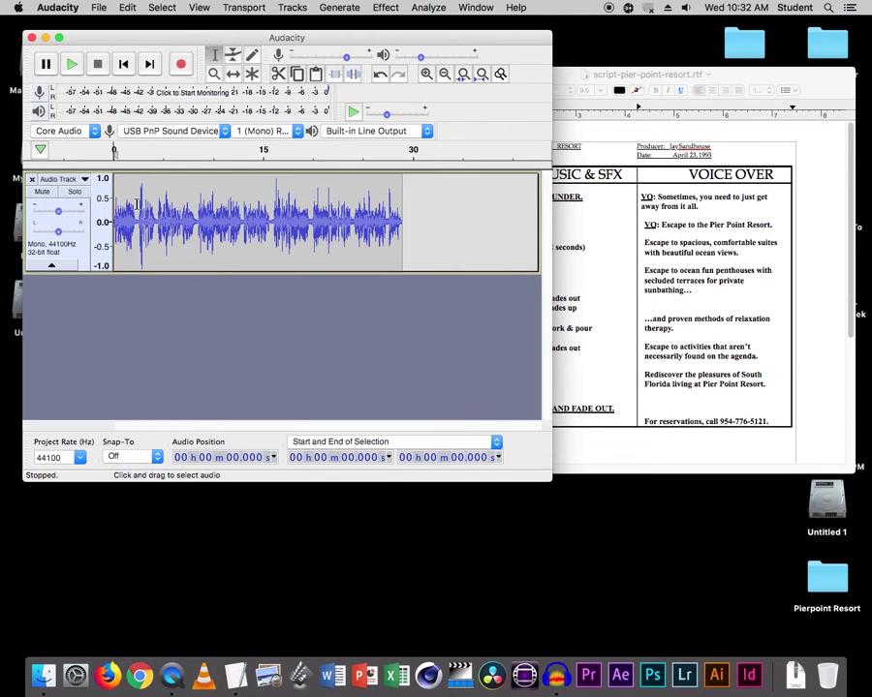
pyautogui.press('space')
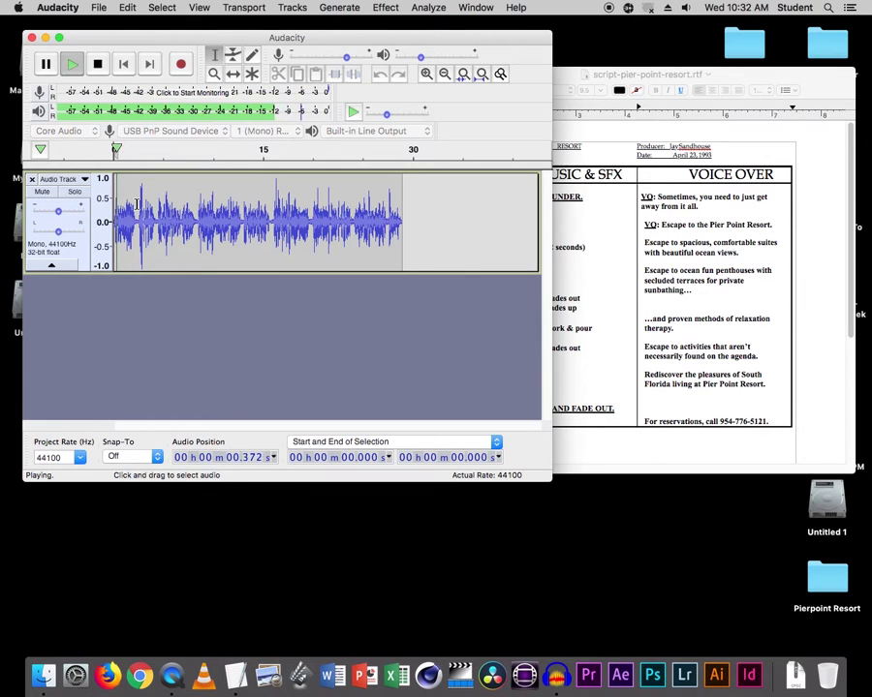
pyautogui.press('space')
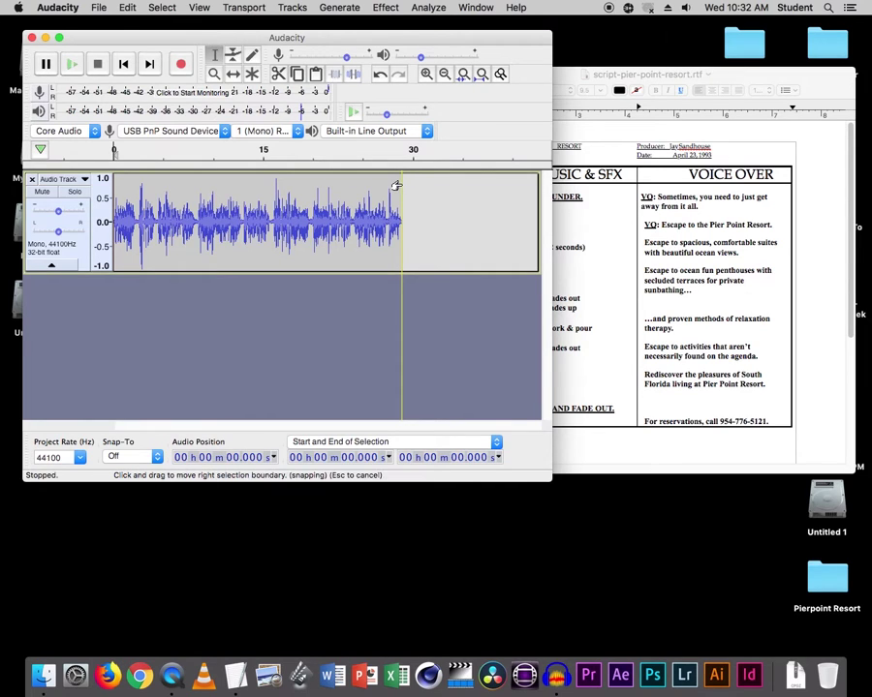
# - Change the tempo of the whole voice-over so its length is 29.5 seconds
pyautogui.doubleClick(400, 185)
pyautogui.click(383, 8)
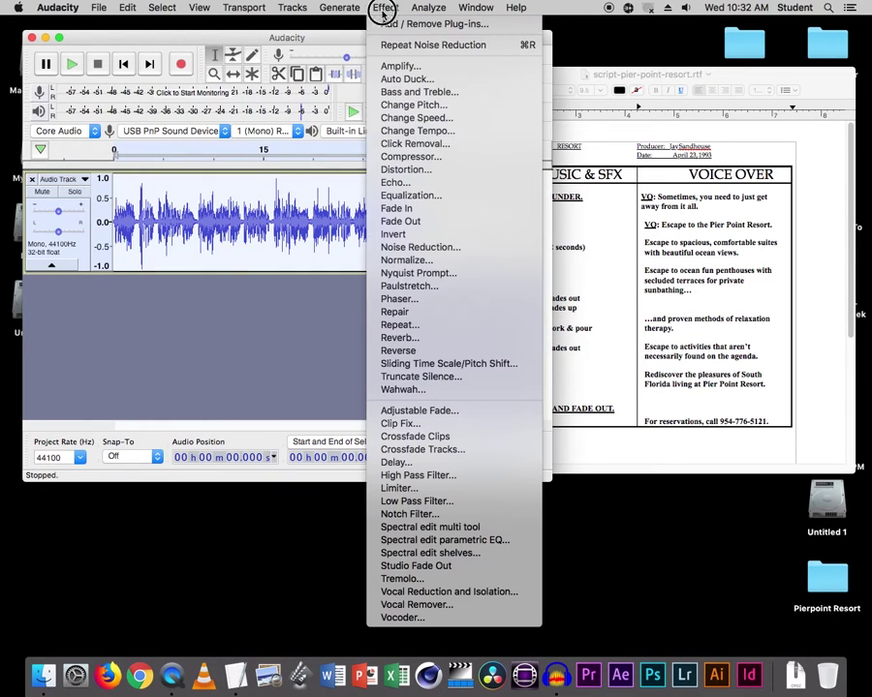
pyautogui.click(481, 132)
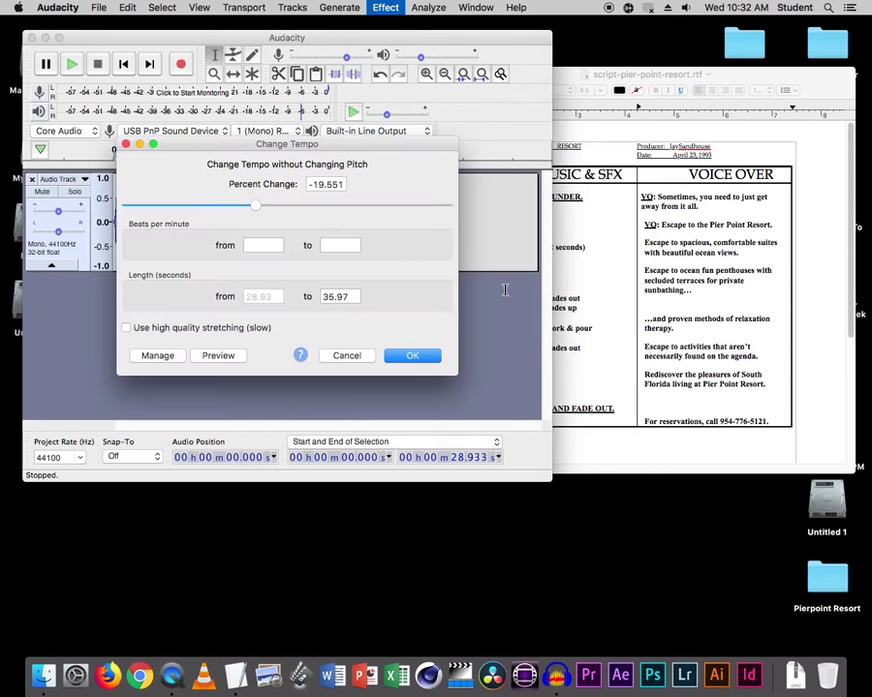
pyautogui.doubleClick(353, 298)
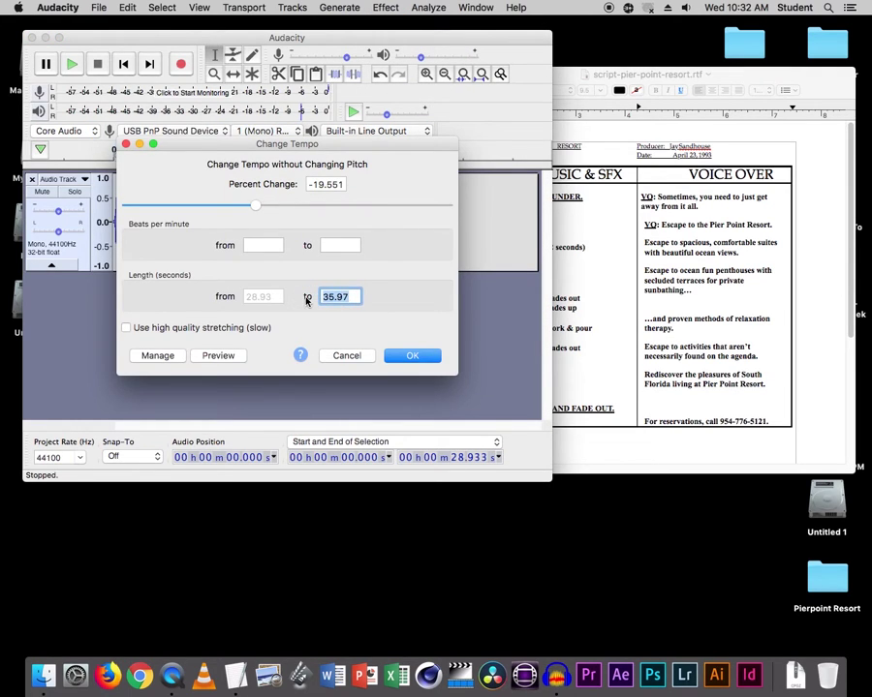
pyautogui.write('29.5')
pyautogui.click(413, 355)
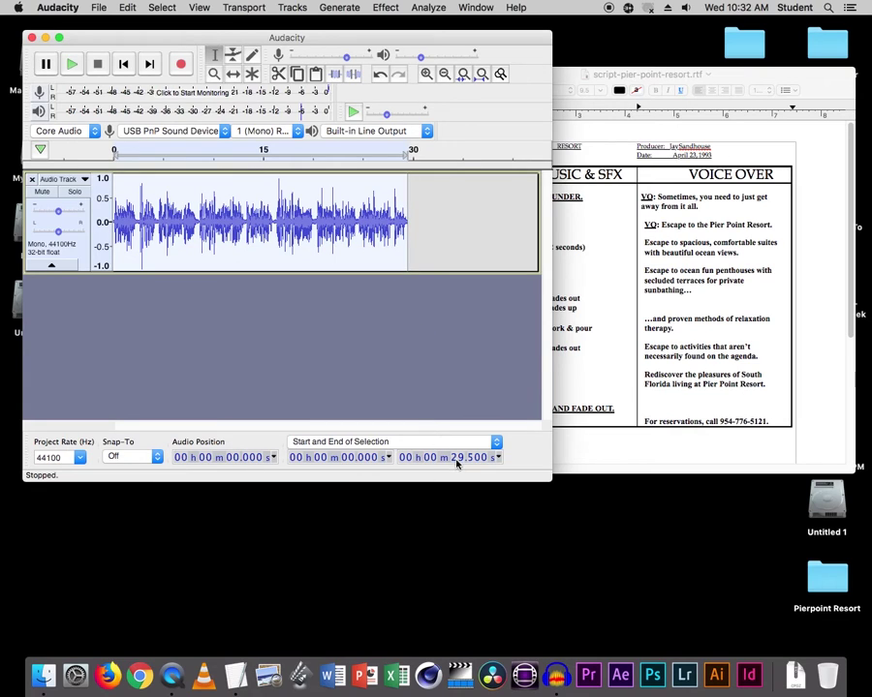
pyautogui.click(388, 341)
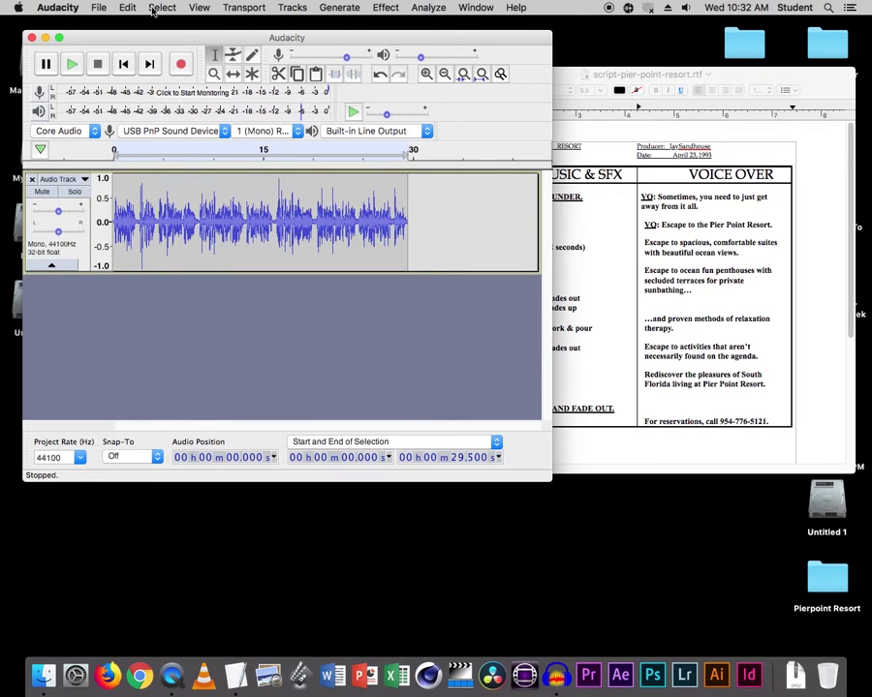
# - Import calmwaves-sandbeach.wav from the Pierpoint Resort folder as a copied file and fit all tracks vertically in view
pyautogui.click(98, 8)
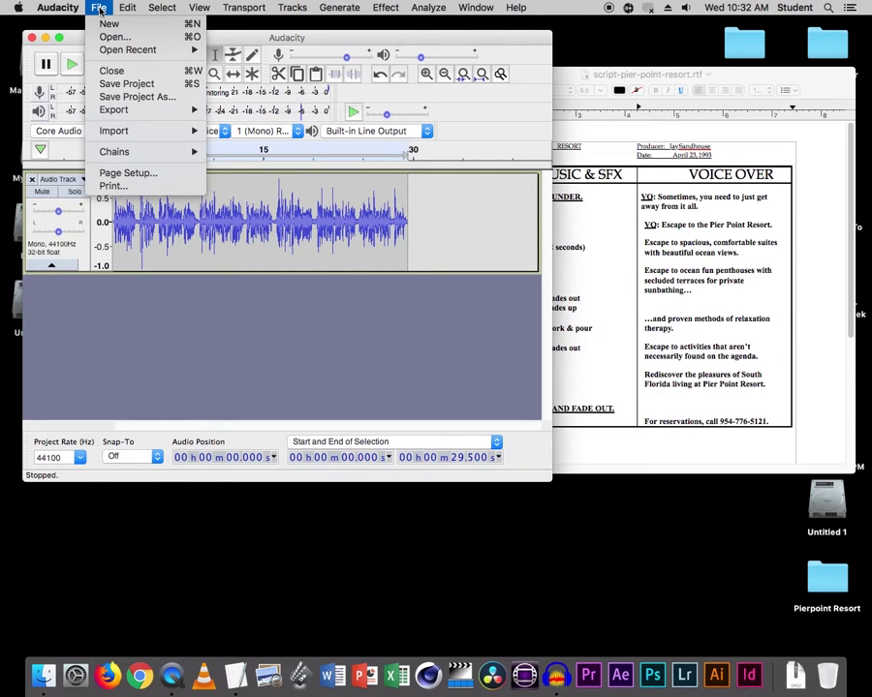
pyautogui.moveTo(138, 135)
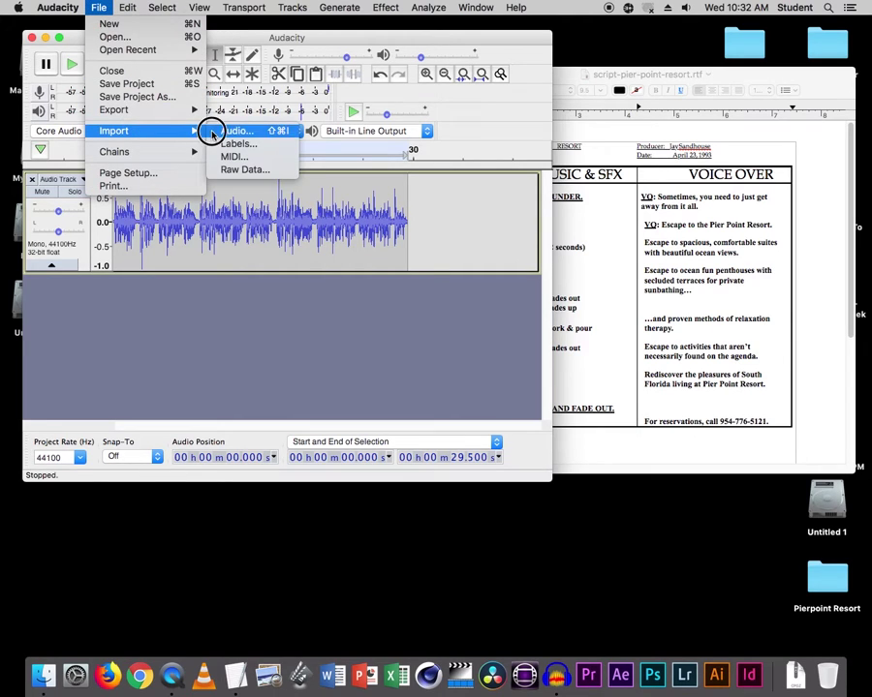
pyautogui.click(211, 133)
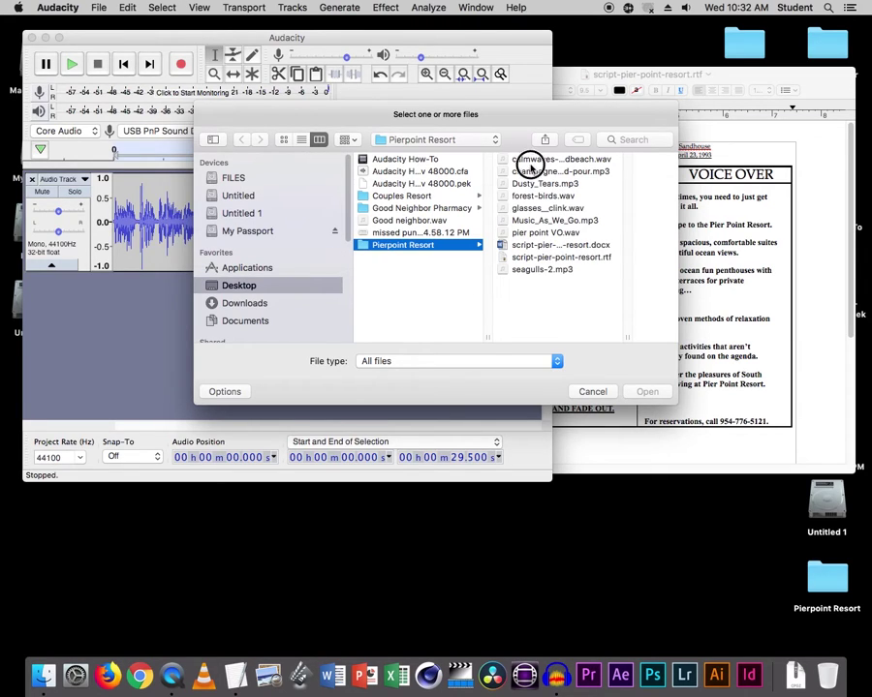
pyautogui.click(529, 160)
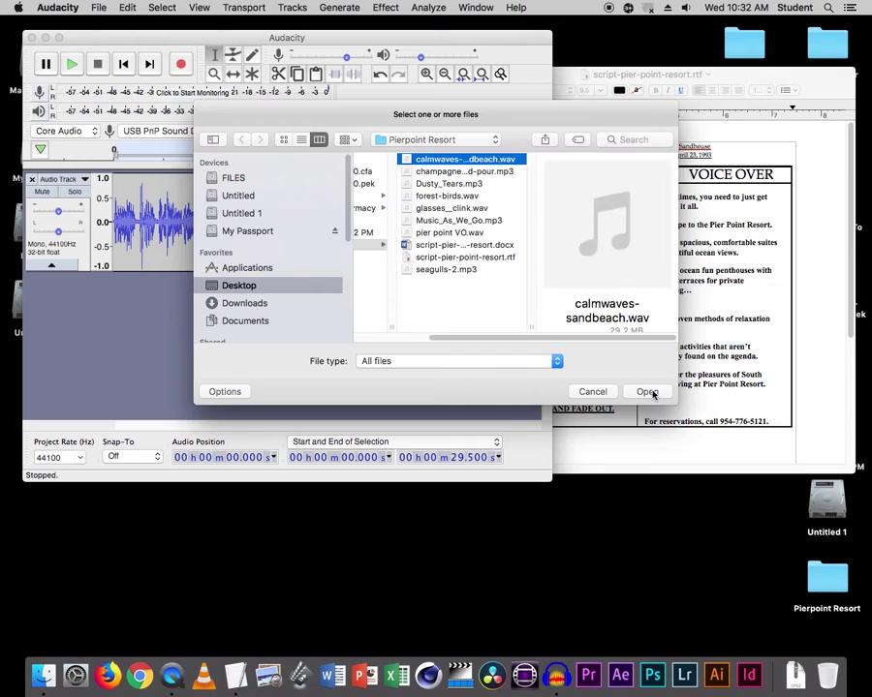
pyautogui.click(647, 392)
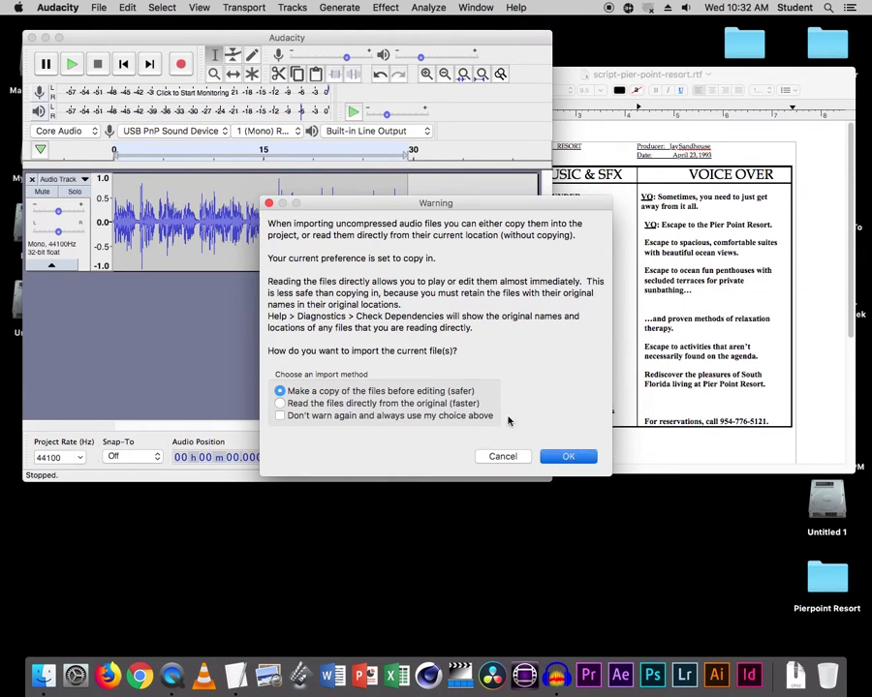
pyautogui.press('Return')
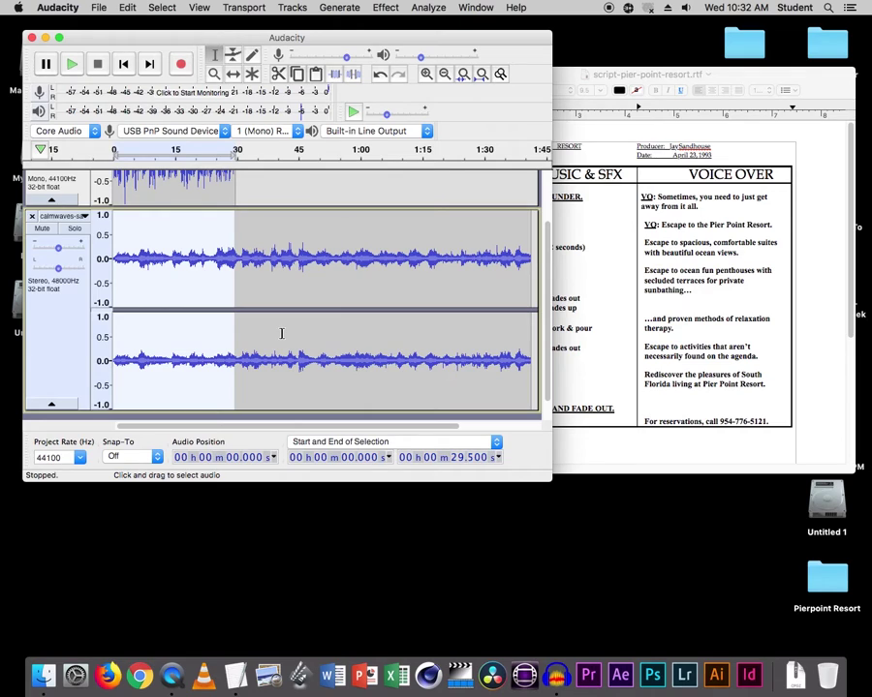
pyautogui.press('super+shift+f')
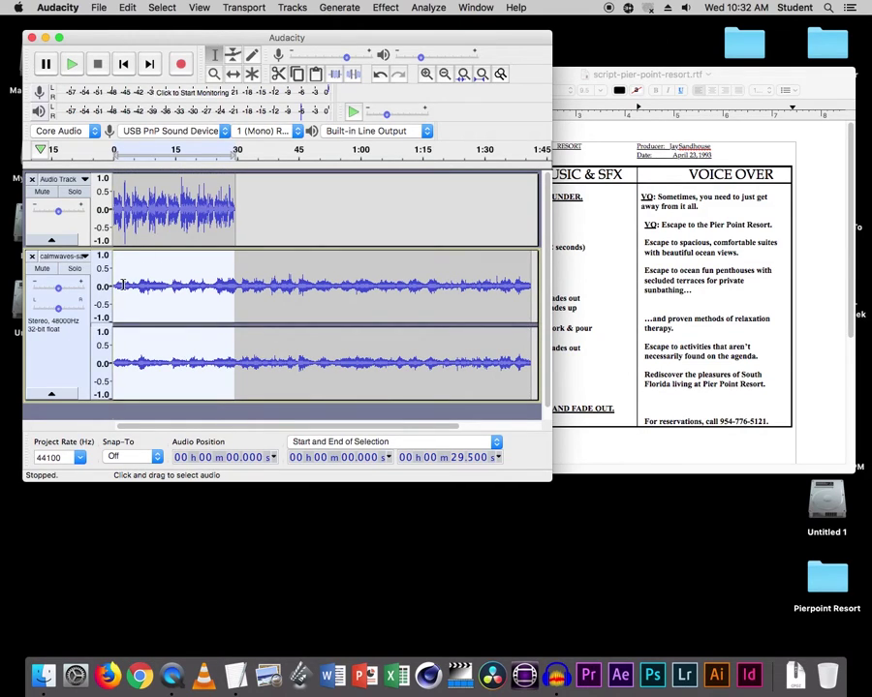
# - Trim the end of the calm waves track so it finishes with the voice-over at about 29.5 s
pyautogui.click(520, 335)
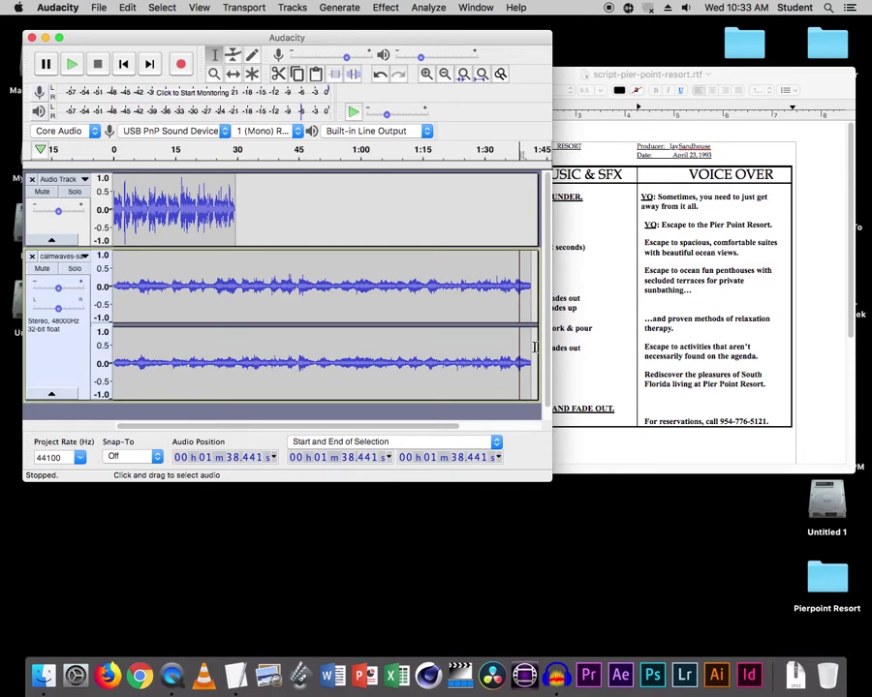
pyautogui.moveTo(531, 349); pyautogui.dragTo(234, 347)
pyautogui.press('Delete')
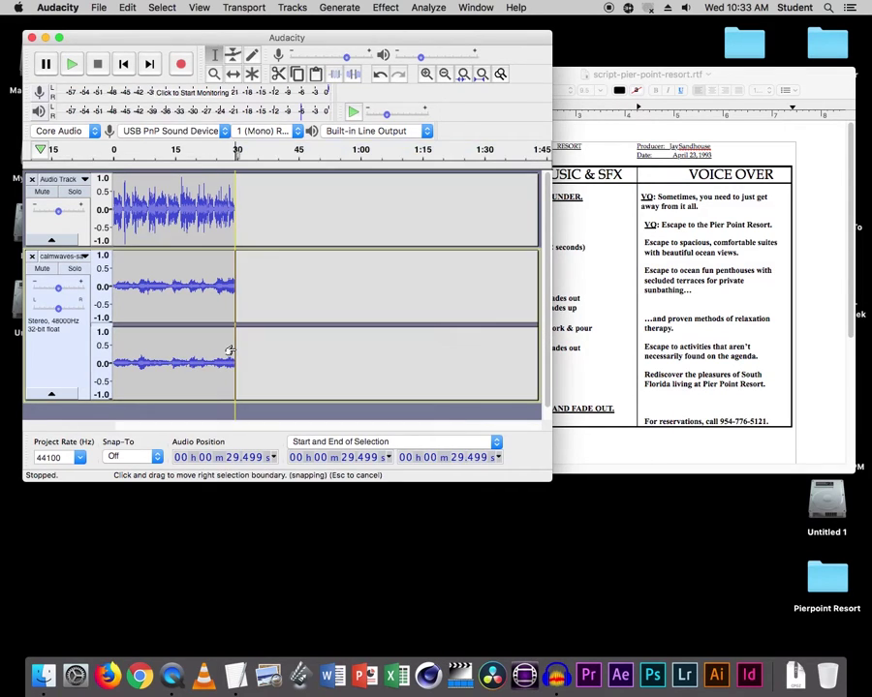
pyautogui.press('super+f')
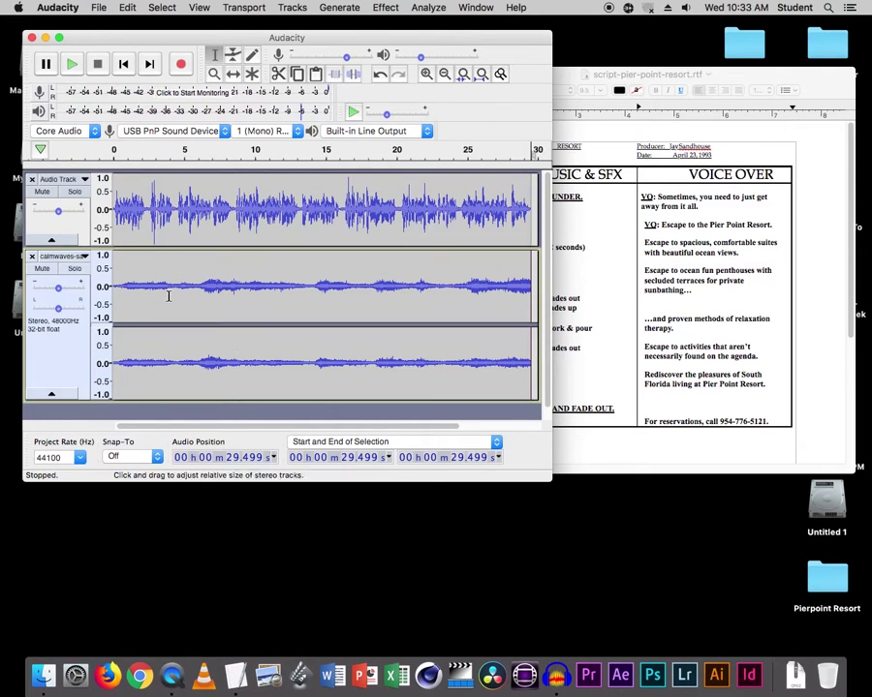
# - Check the script's calm waves cue and shift the calm waves clip to start at about 2.7 s, with the second voice-over line
pyautogui.click(616, 239)
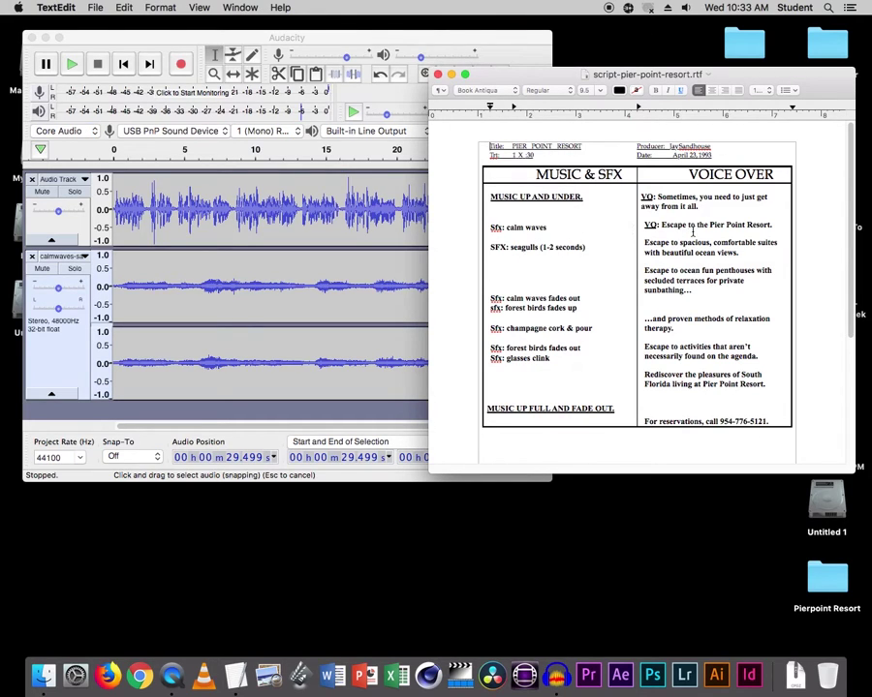
pyautogui.click(346, 265)
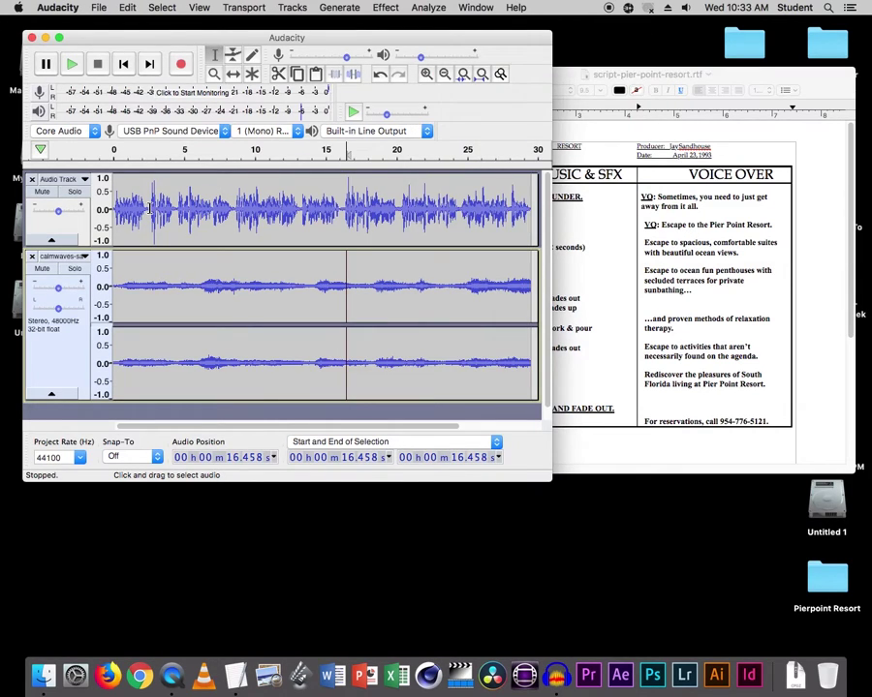
pyautogui.click(233, 74)
pyautogui.moveTo(222, 260); pyautogui.dragTo(259, 260)
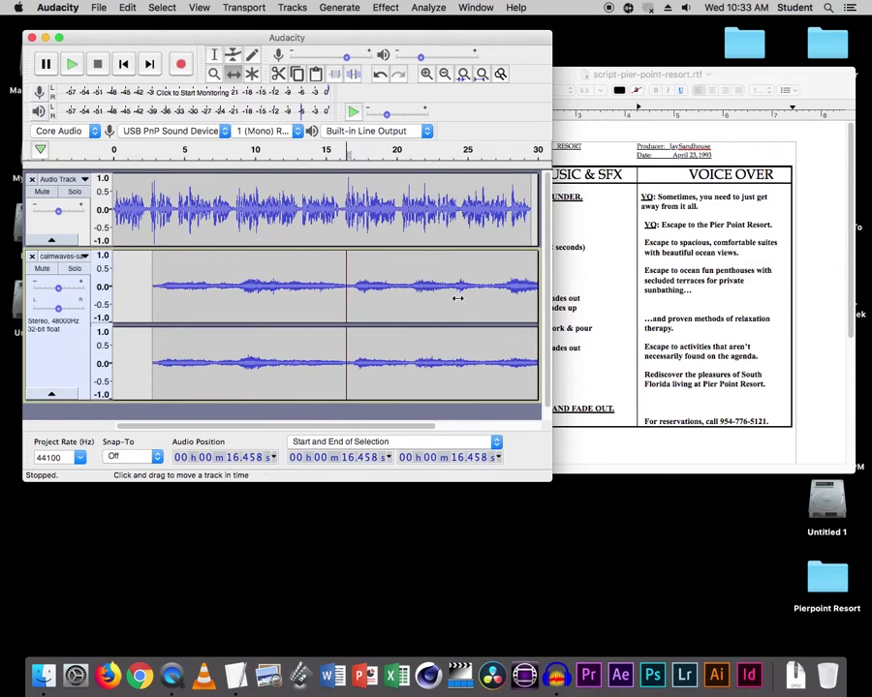
# - Check the script, audition the voice-over from about 7 s, and delete all of the calm waves clip after about 13.3 s
pyautogui.click(601, 324)
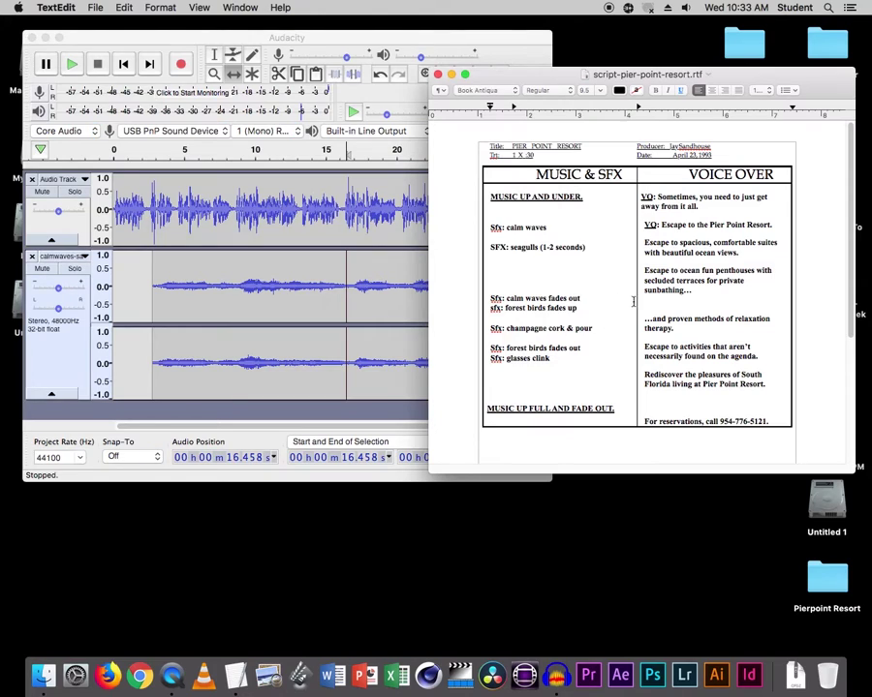
pyautogui.click(412, 270)
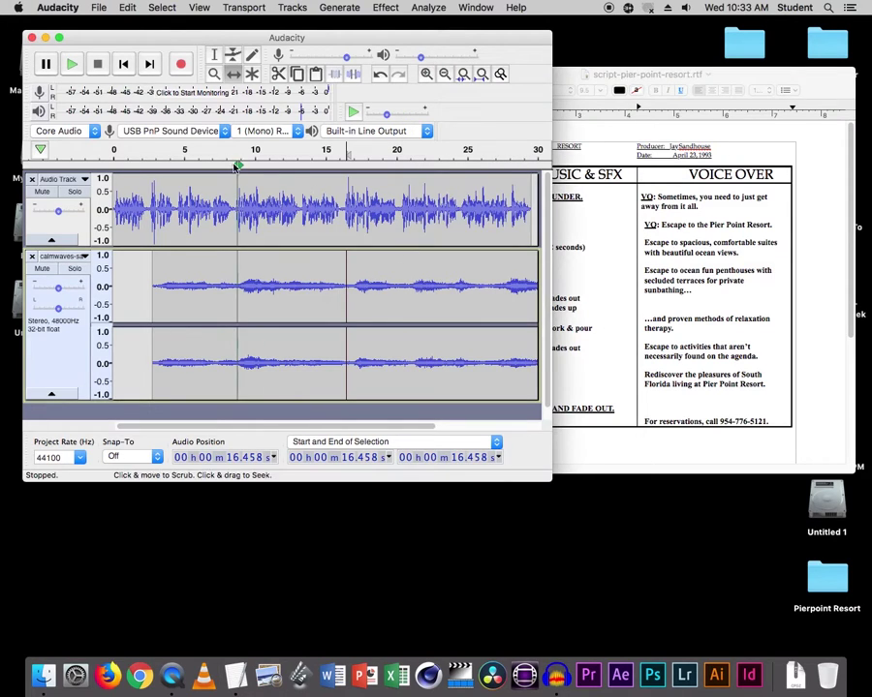
pyautogui.click(216, 154)
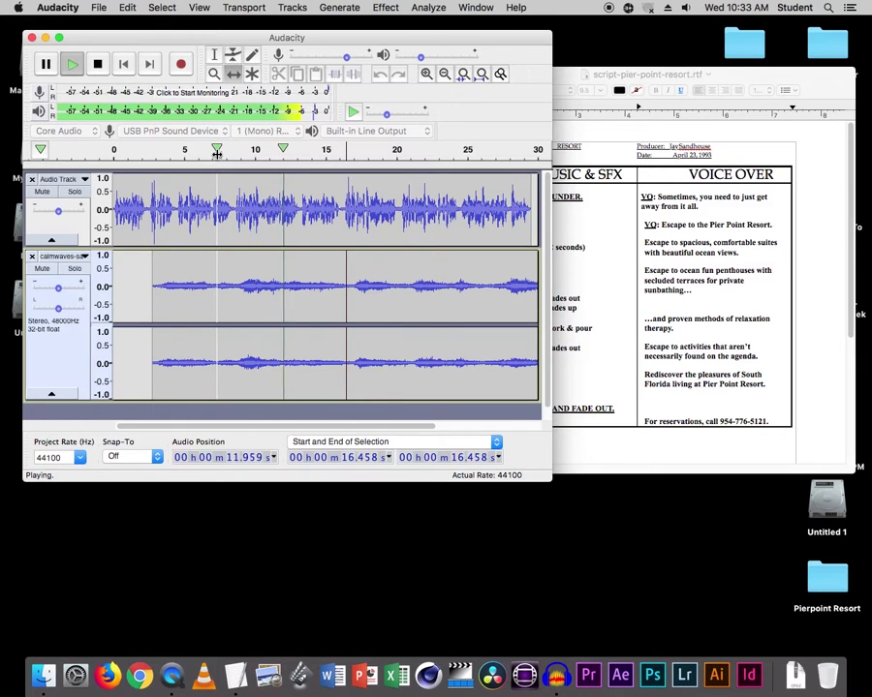
pyautogui.click(216, 154)
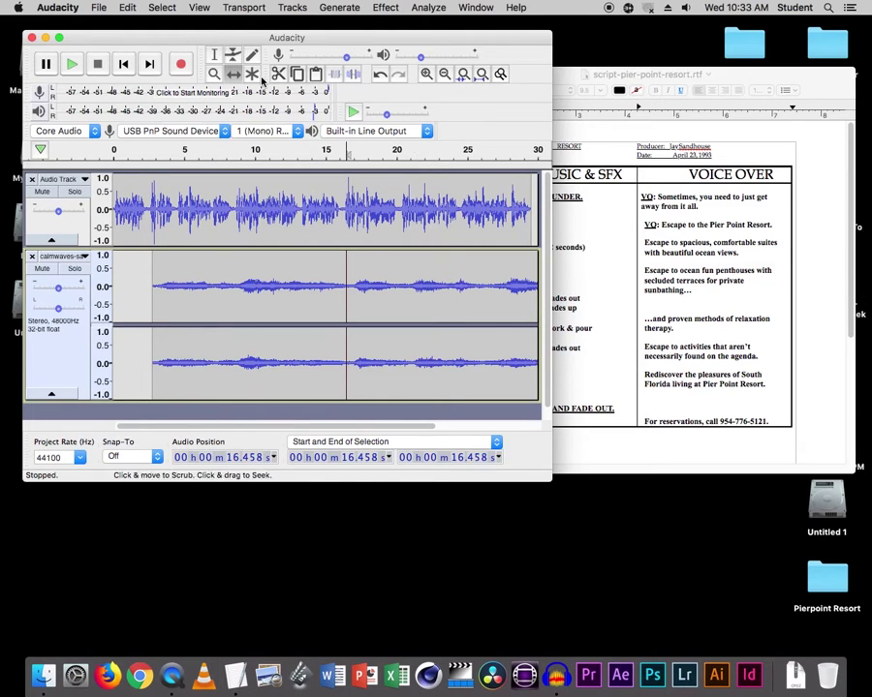
pyautogui.click(215, 54)
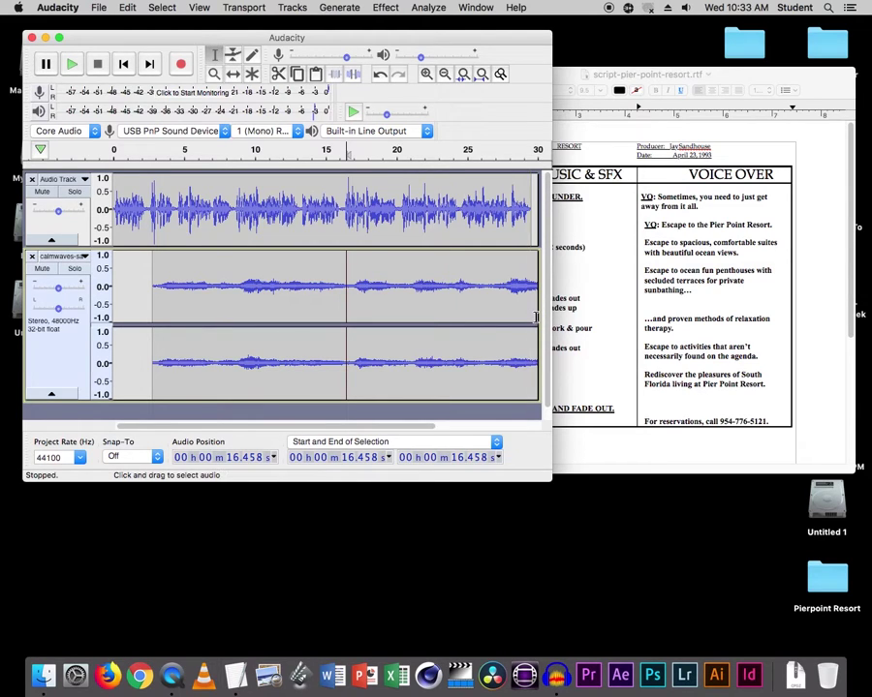
pyautogui.moveTo(535, 311); pyautogui.dragTo(301, 309)
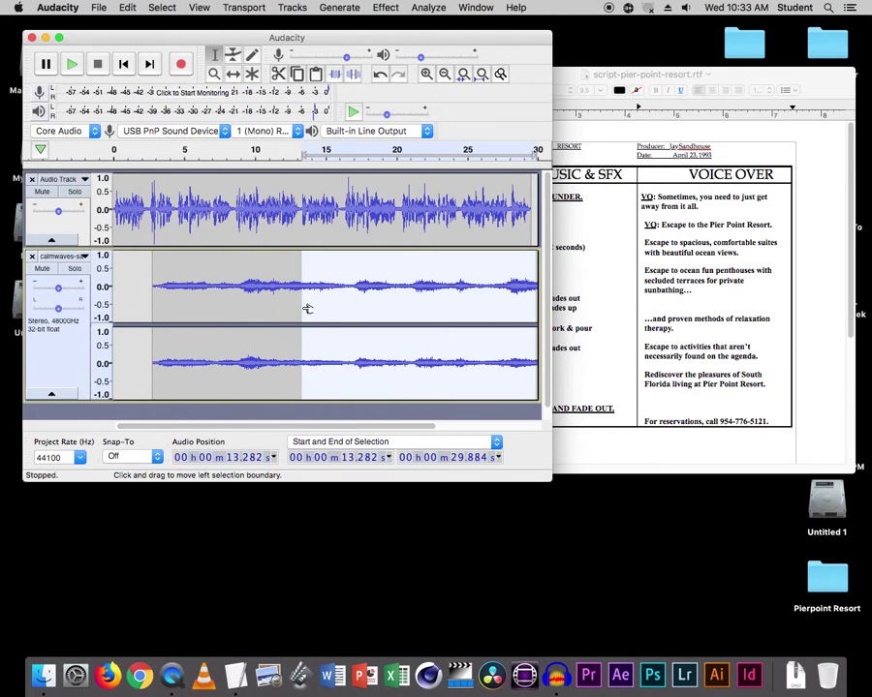
pyautogui.press('Delete')
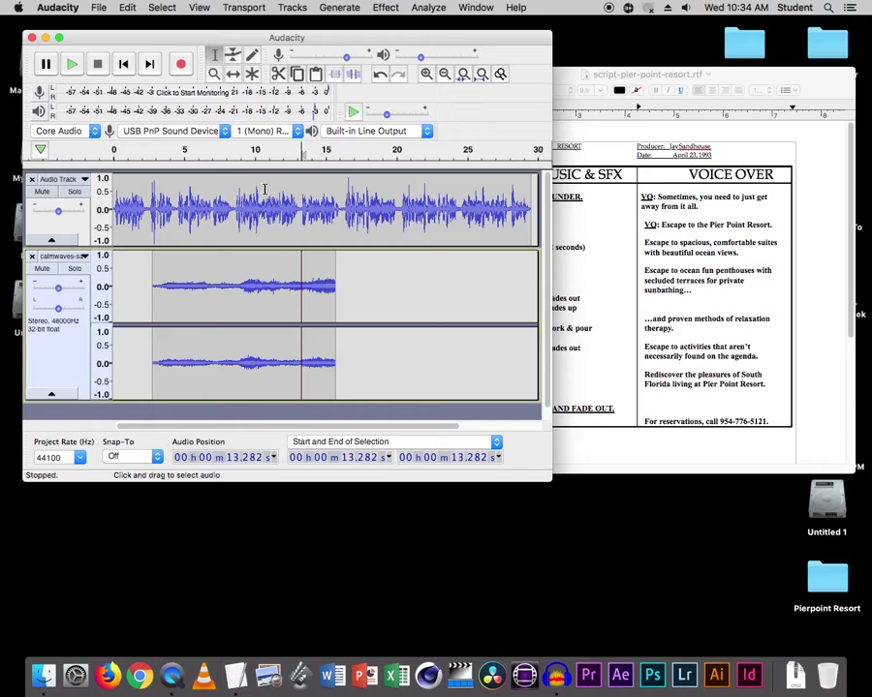
pyautogui.moveTo(335, 289); pyautogui.dragTo(304, 288)
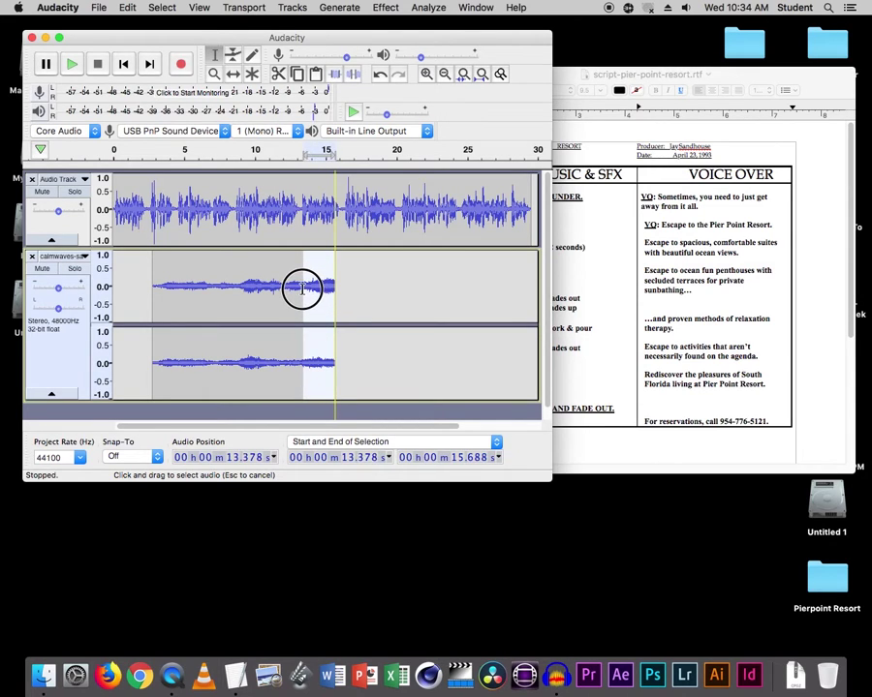
pyautogui.moveTo(302, 288); pyautogui.dragTo(301, 287)
pyautogui.press('Delete')
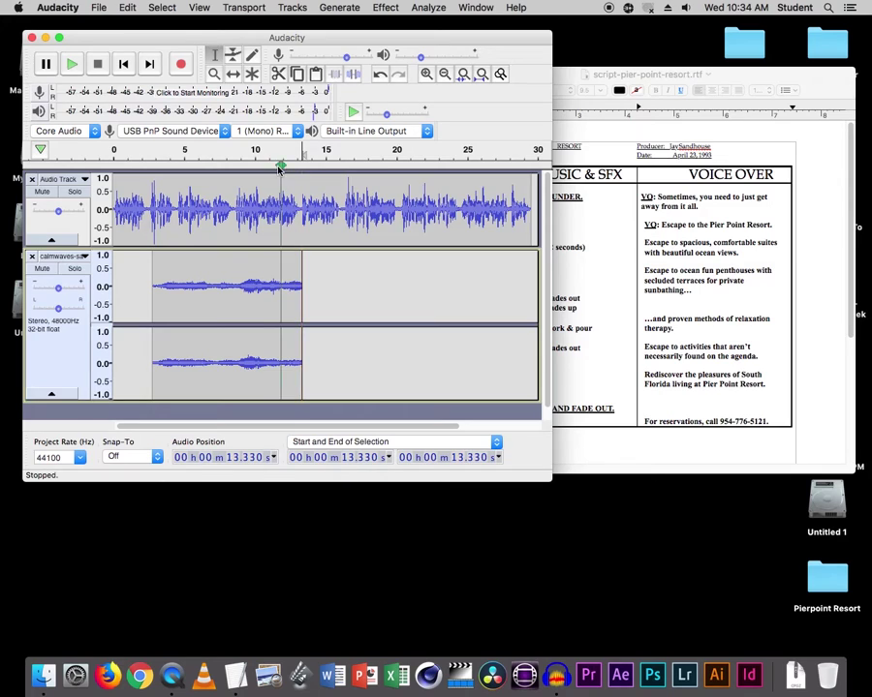
# - Play back from about 9 s and apply Fade Out to the last part of the calm waves clip, from about 12.5 to 13.3 s
pyautogui.click(248, 150)
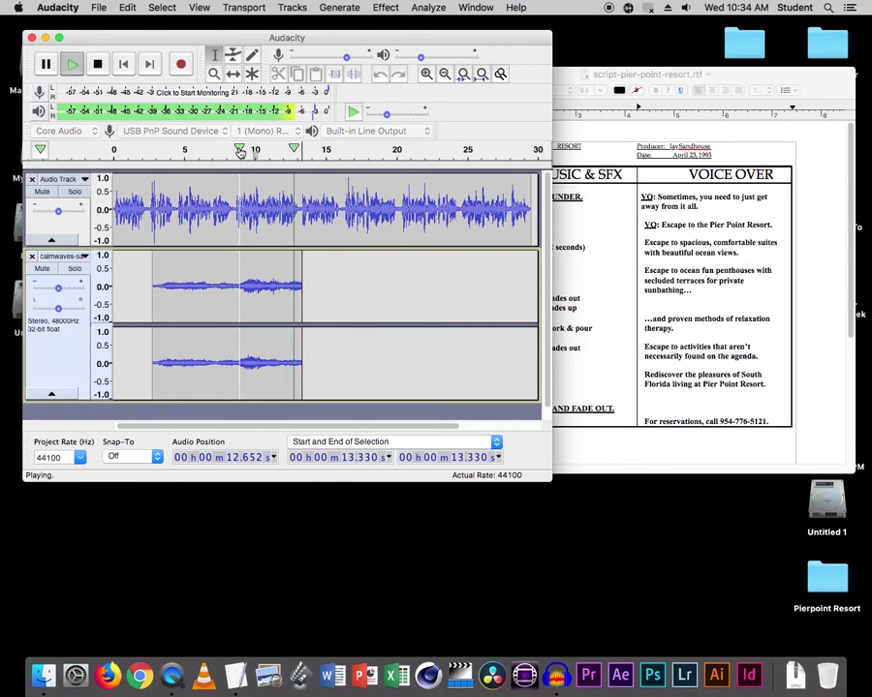
pyautogui.press('space')
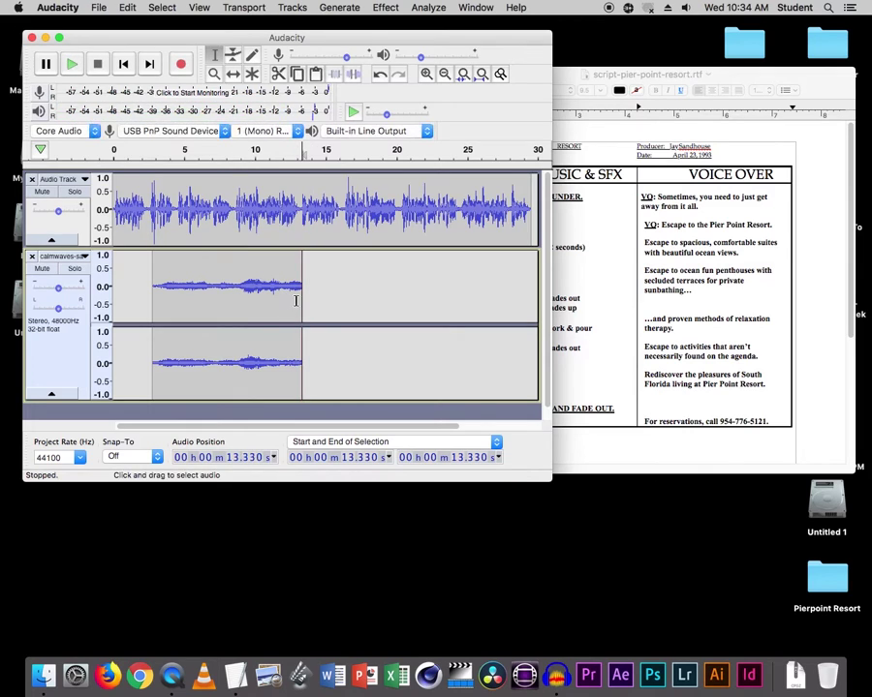
pyautogui.moveTo(302, 298); pyautogui.dragTo(288, 306)
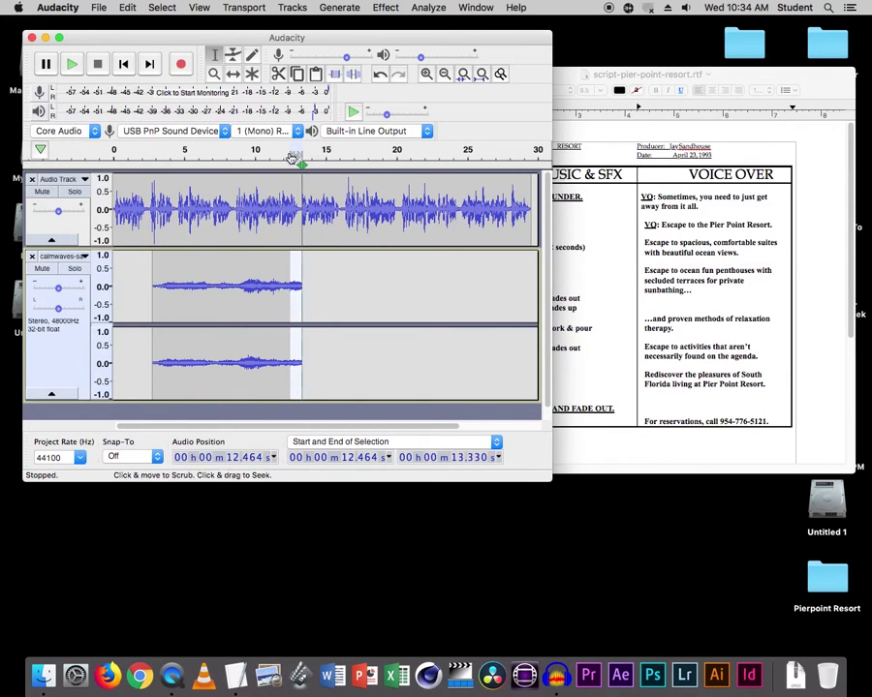
pyautogui.click(378, 8)
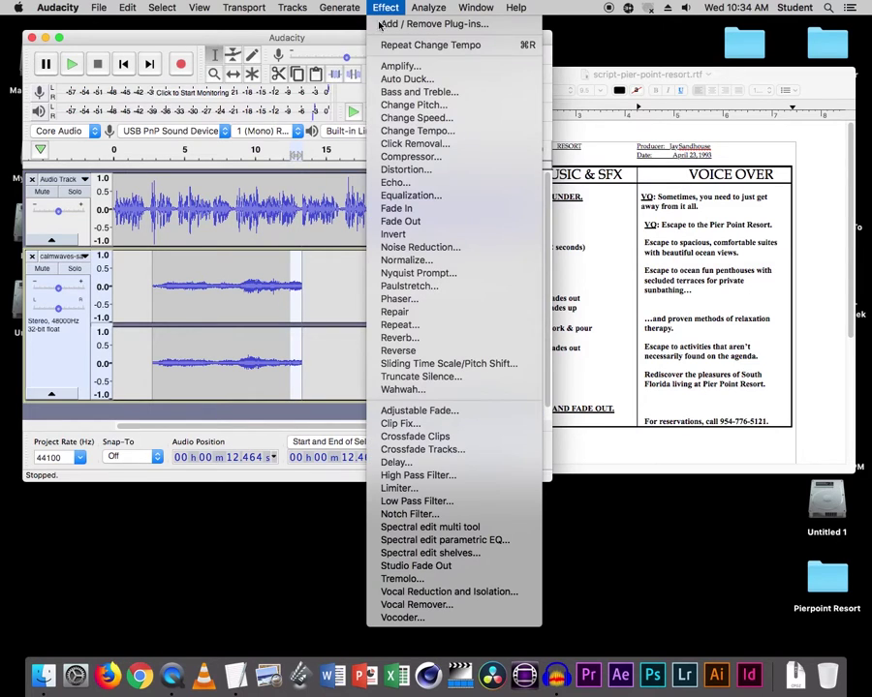
pyautogui.click(424, 221)
pyautogui.click(427, 272)
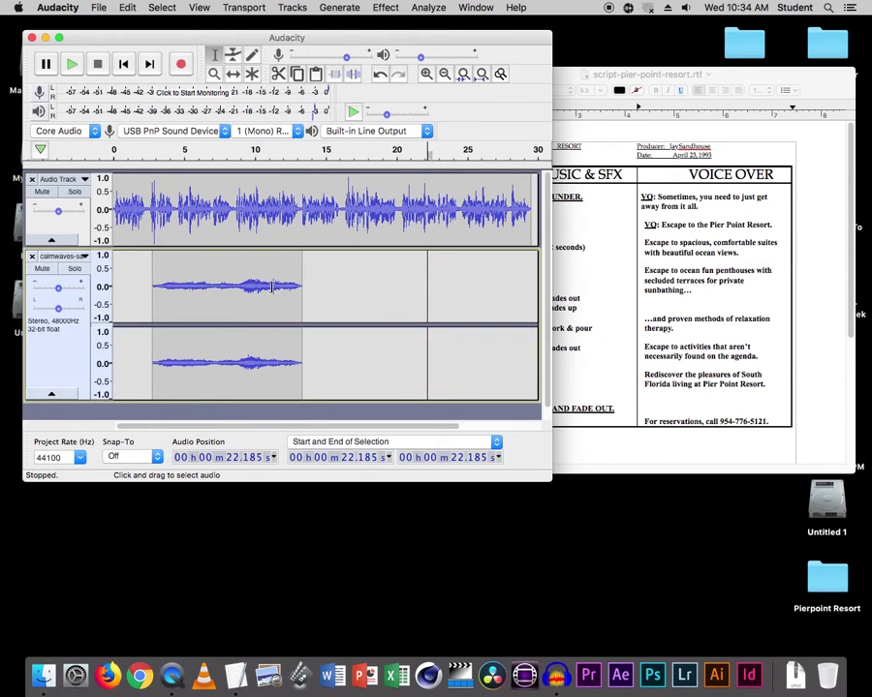
# - Amplify the calm waves section from about 9.0 to 13.3 s to a new peak amplitude of -16 dB
pyautogui.moveTo(241, 287); pyautogui.dragTo(300, 284)
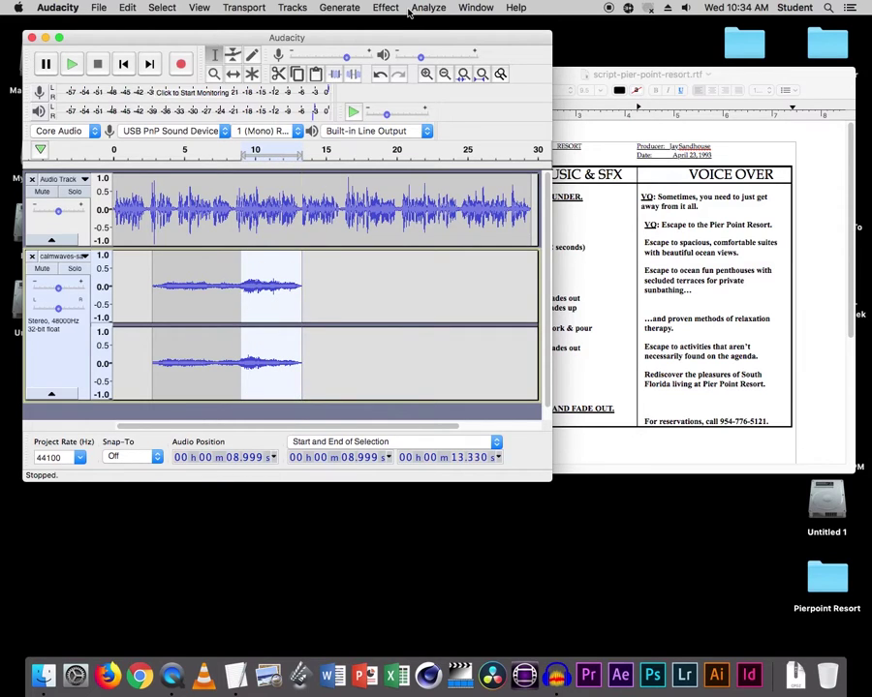
pyautogui.click(386, 8)
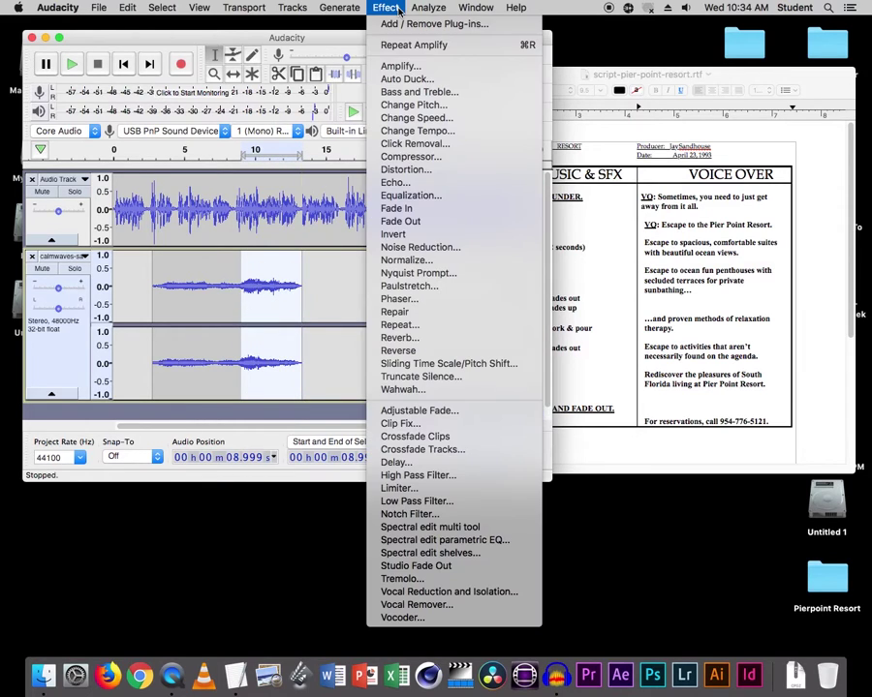
pyautogui.click(384, 65)
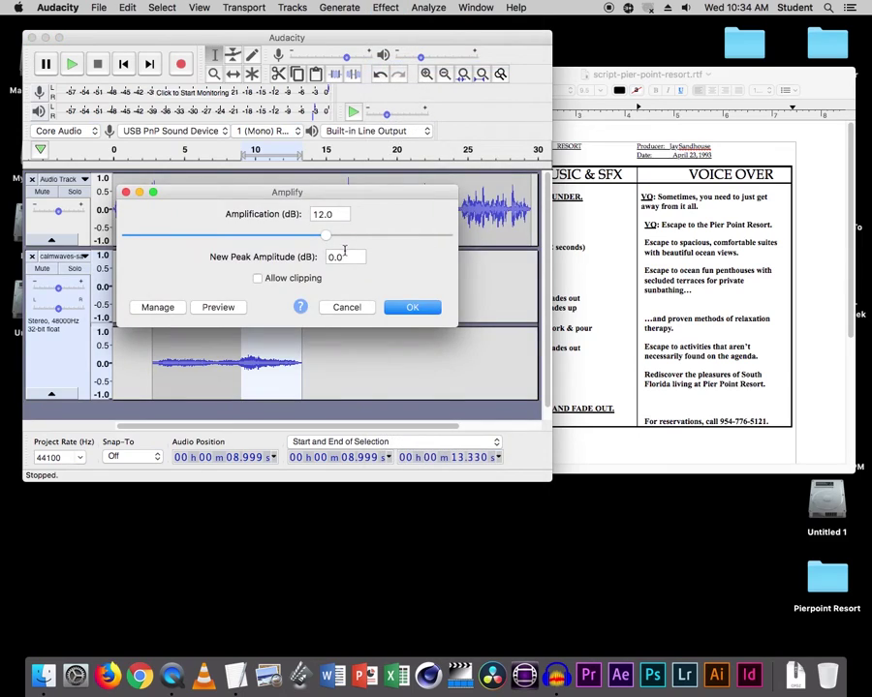
pyautogui.moveTo(347, 255); pyautogui.dragTo(324, 255)
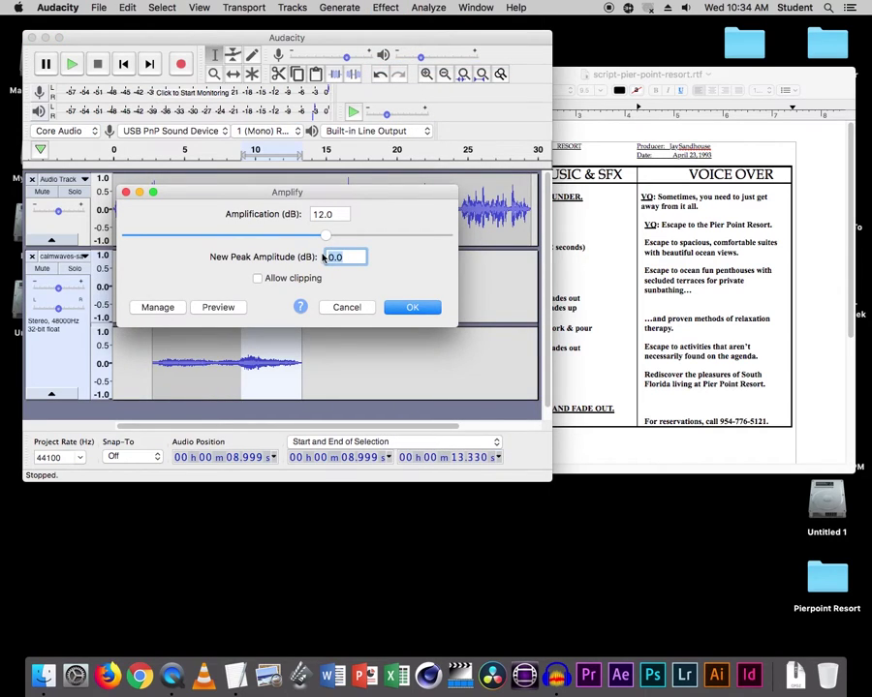
pyautogui.write('-16')
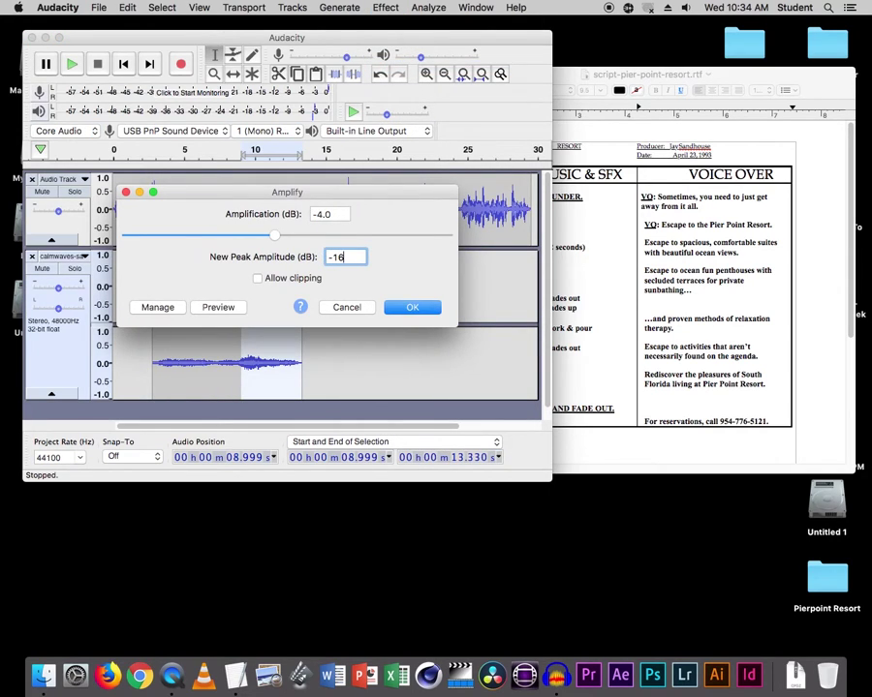
pyautogui.press('Return')
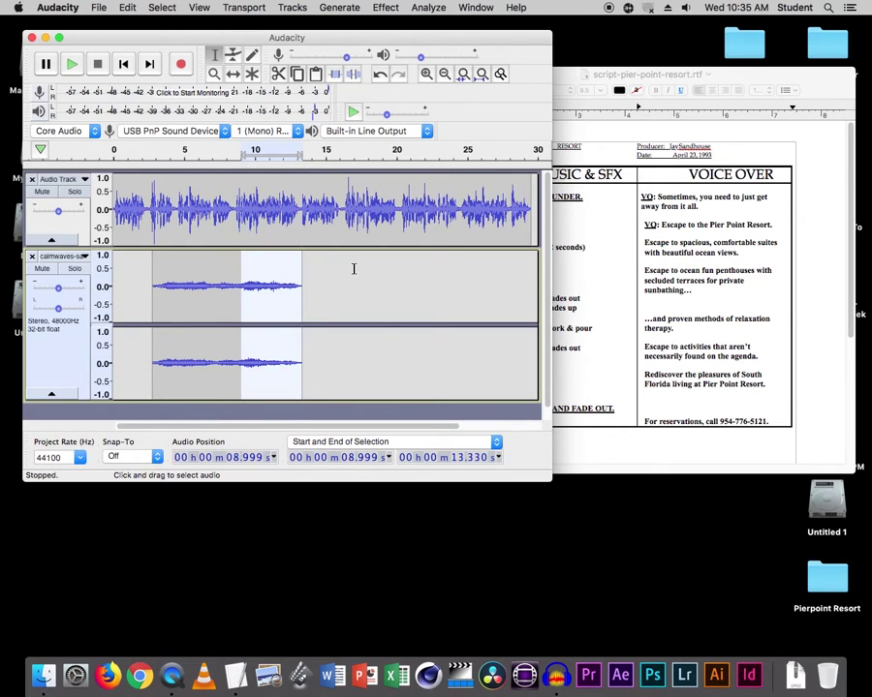
# - Play the mix from about 1 s and slightly lower the calm waves track's gain during playback
pyautogui.click(129, 153)
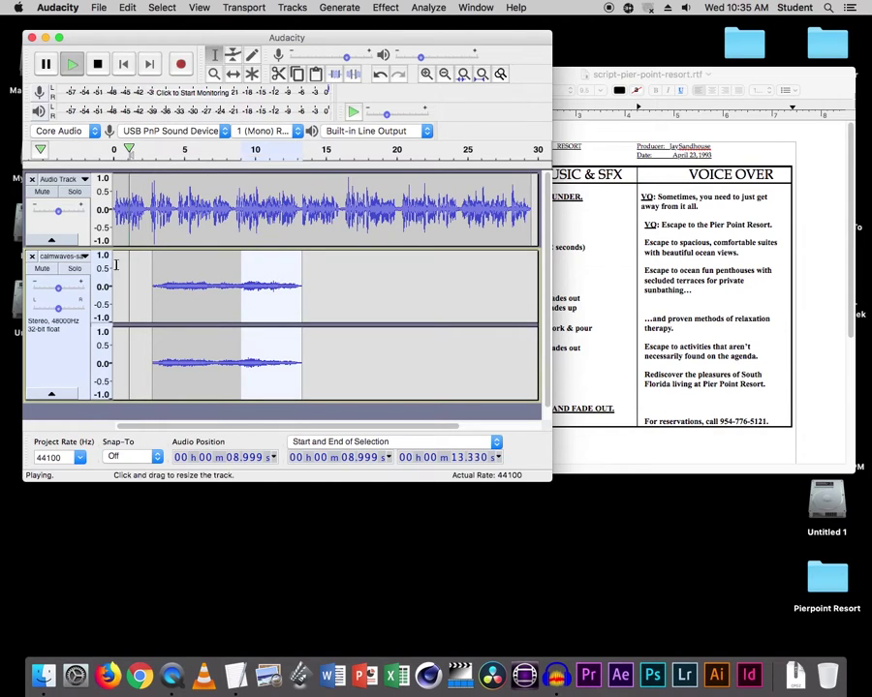
pyautogui.click(58, 290)
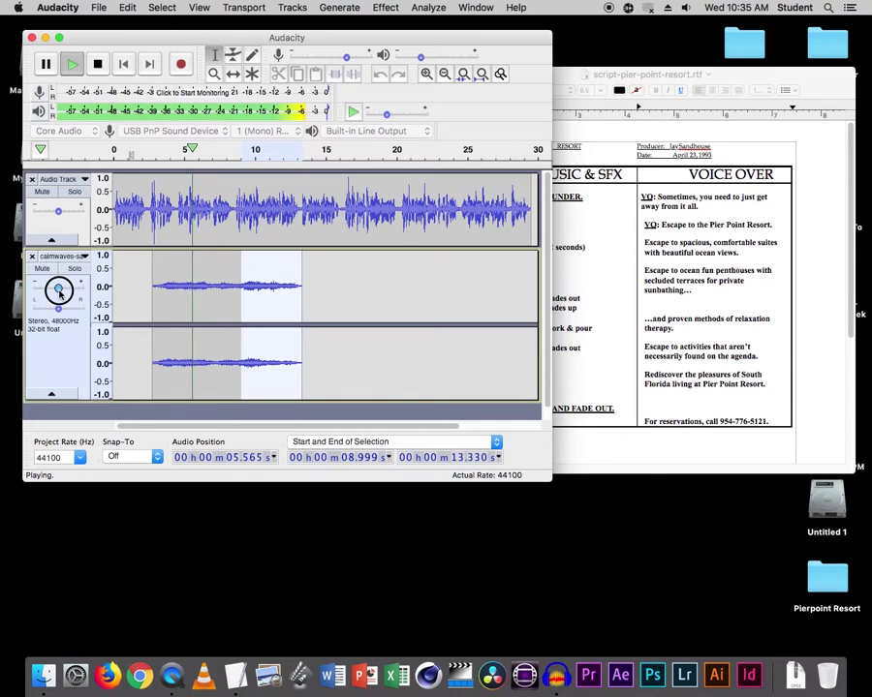
pyautogui.moveTo(58, 290); pyautogui.dragTo(55, 290)
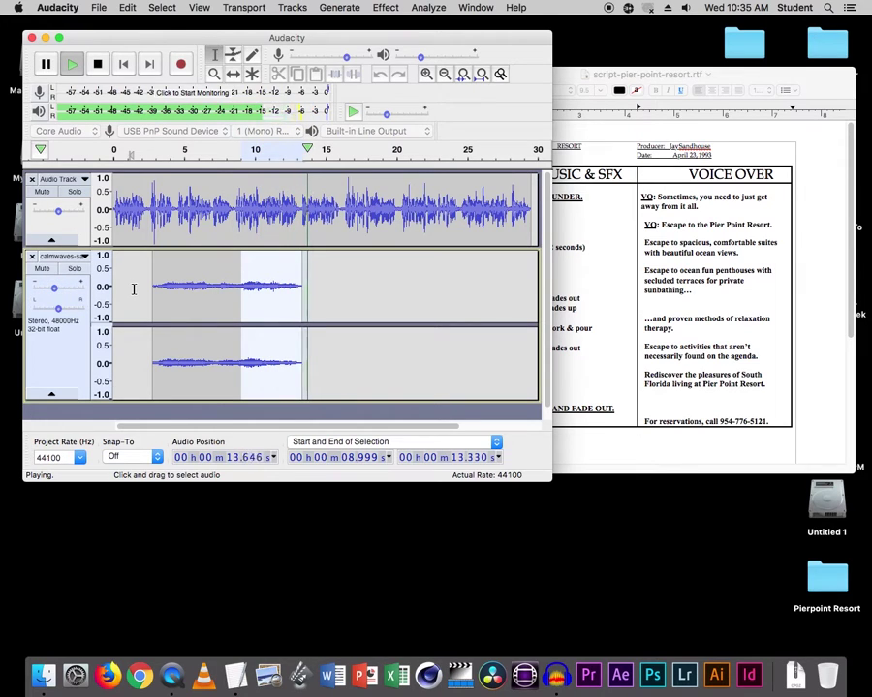
pyautogui.press('space')
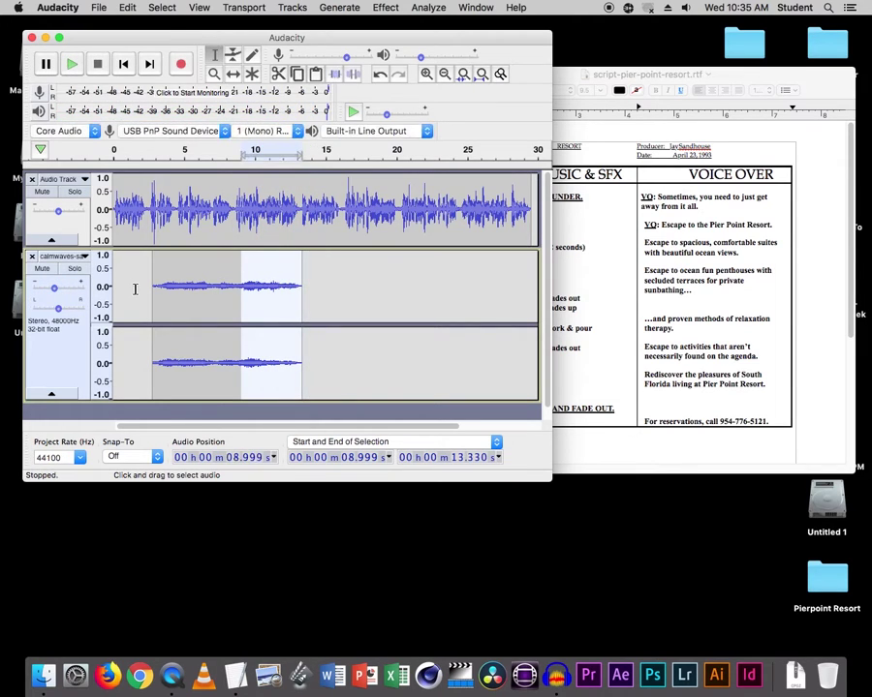
# - Import forest-birds.wav from the Pierpoint Resort folder, making a copy of the file before editing
pyautogui.click(573, 94)
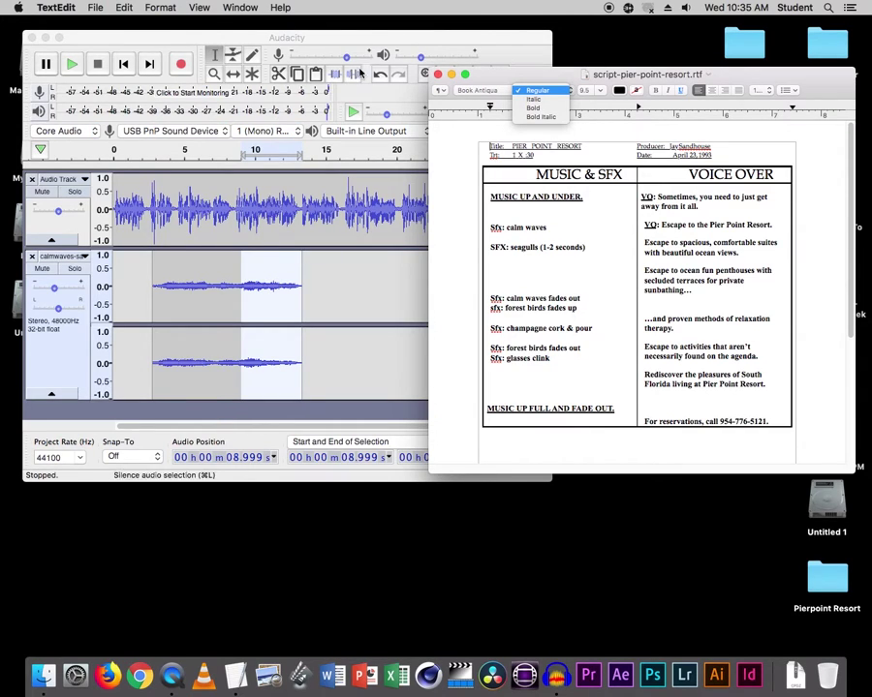
pyautogui.click(97, 36)
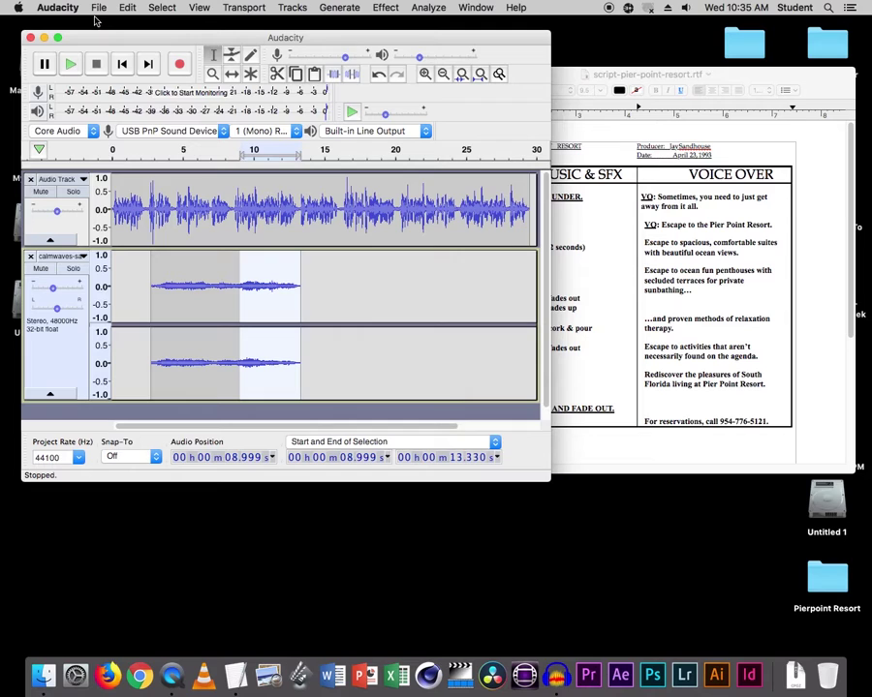
pyautogui.click(98, 8)
pyautogui.moveTo(130, 132)
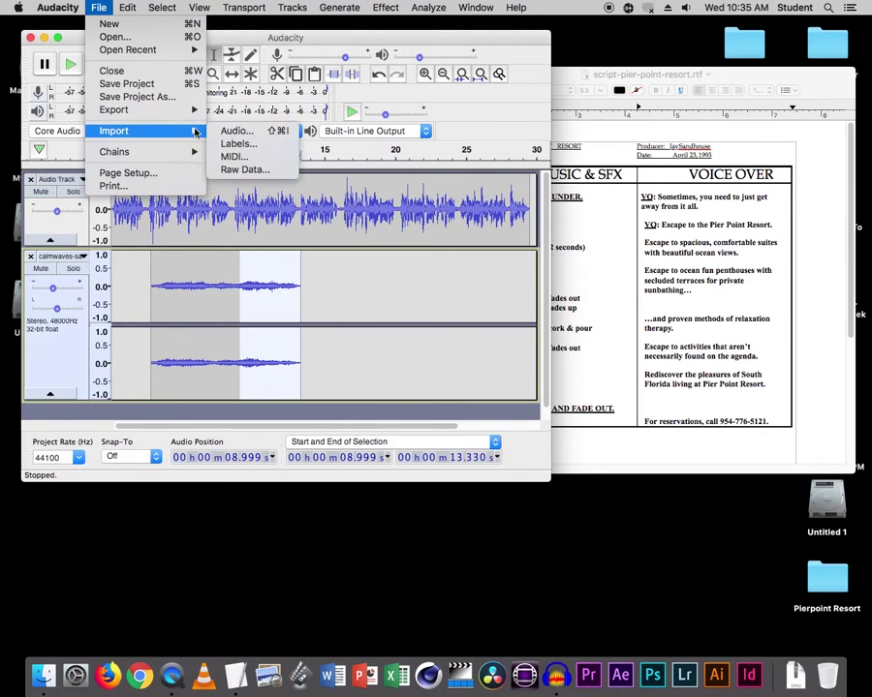
pyautogui.click(218, 133)
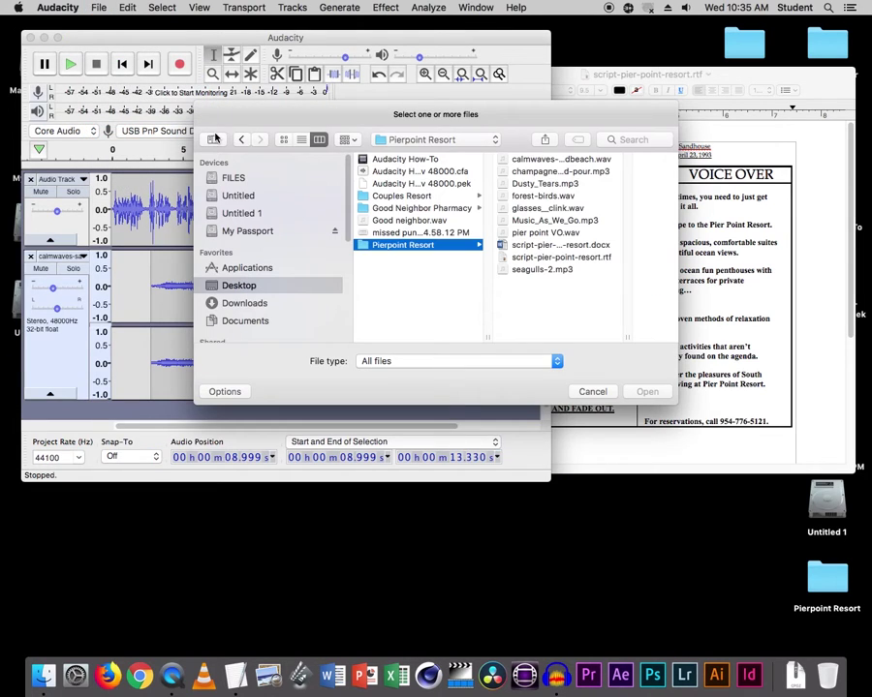
pyautogui.click(535, 197)
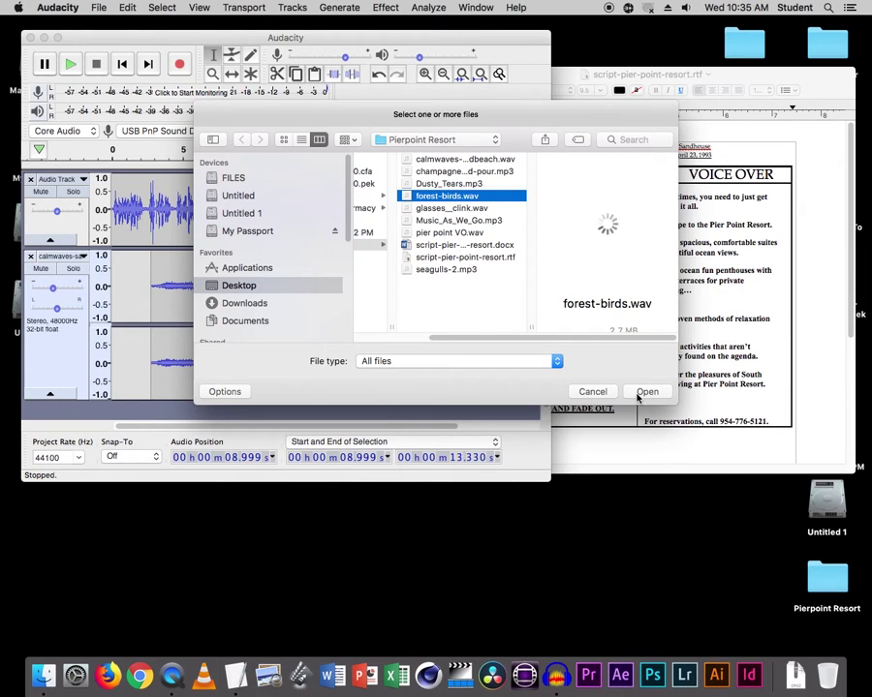
pyautogui.click(644, 392)
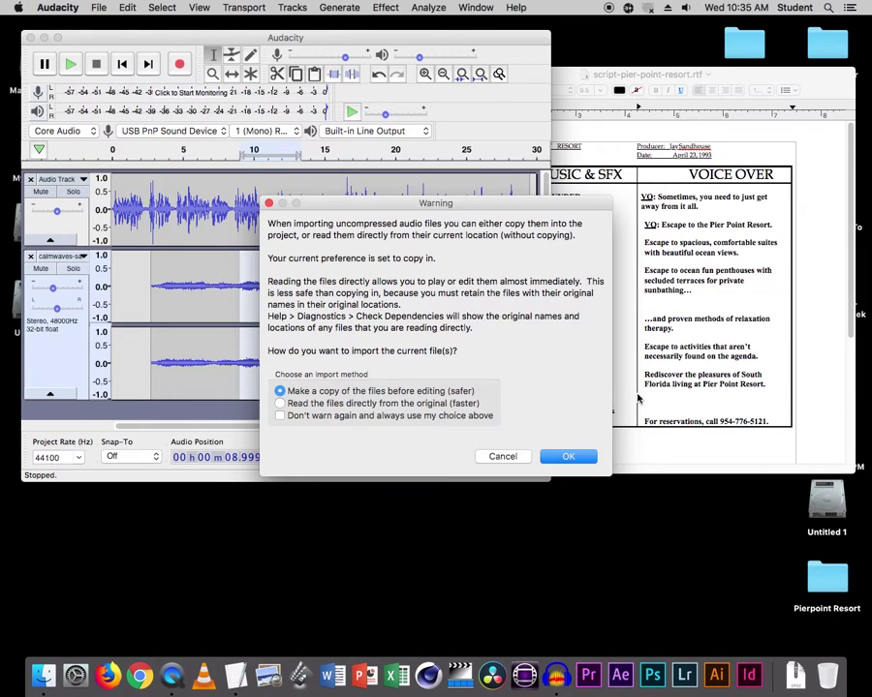
pyautogui.click(577, 458)
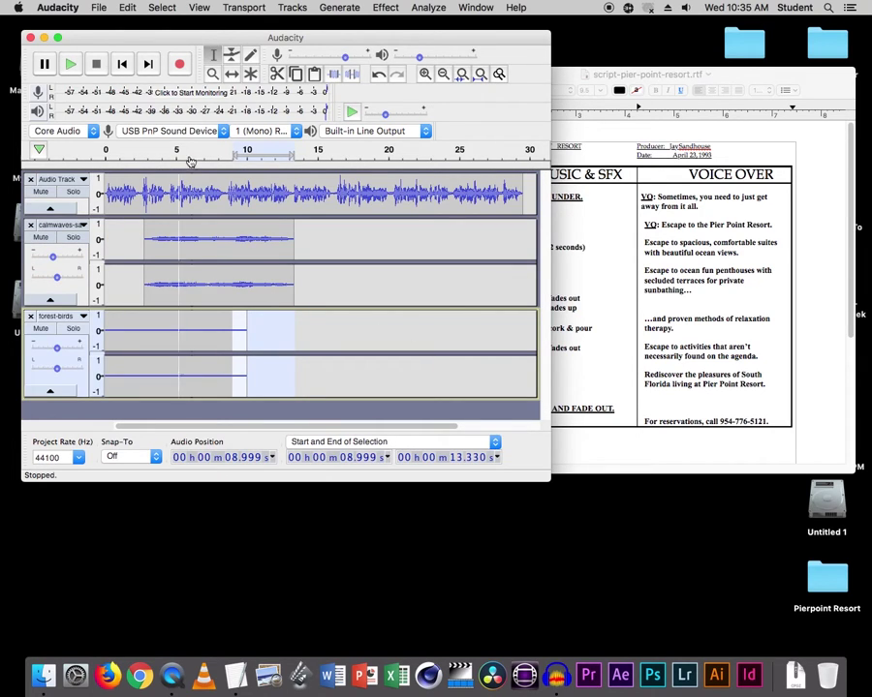
# - Move the forest birds clip to start at about 13.3 s, where the calm waves clip ends, and check its cues in the script
pyautogui.click(231, 75)
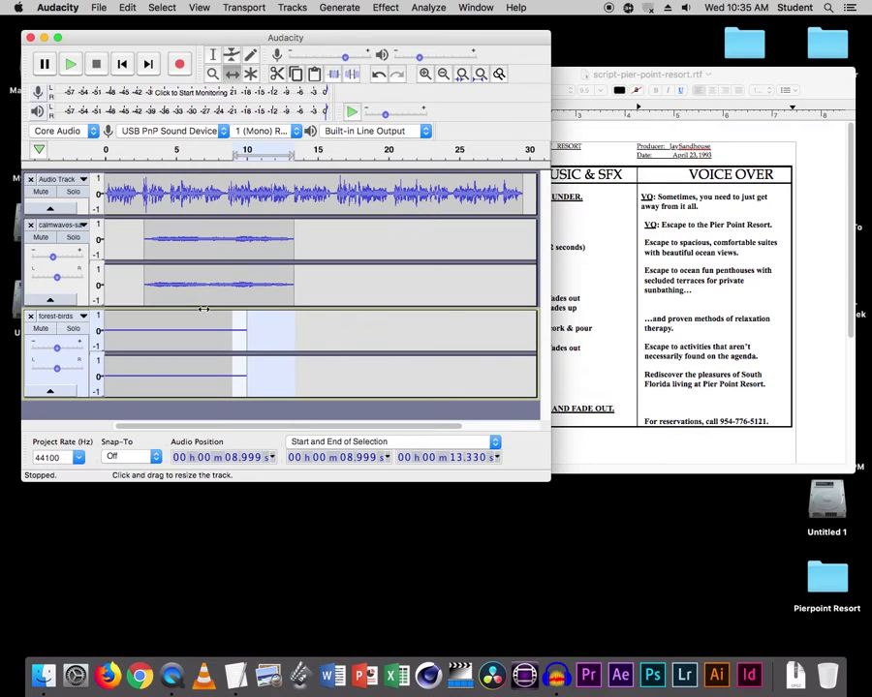
pyautogui.moveTo(182, 326); pyautogui.dragTo(365, 326)
pyautogui.click(661, 320)
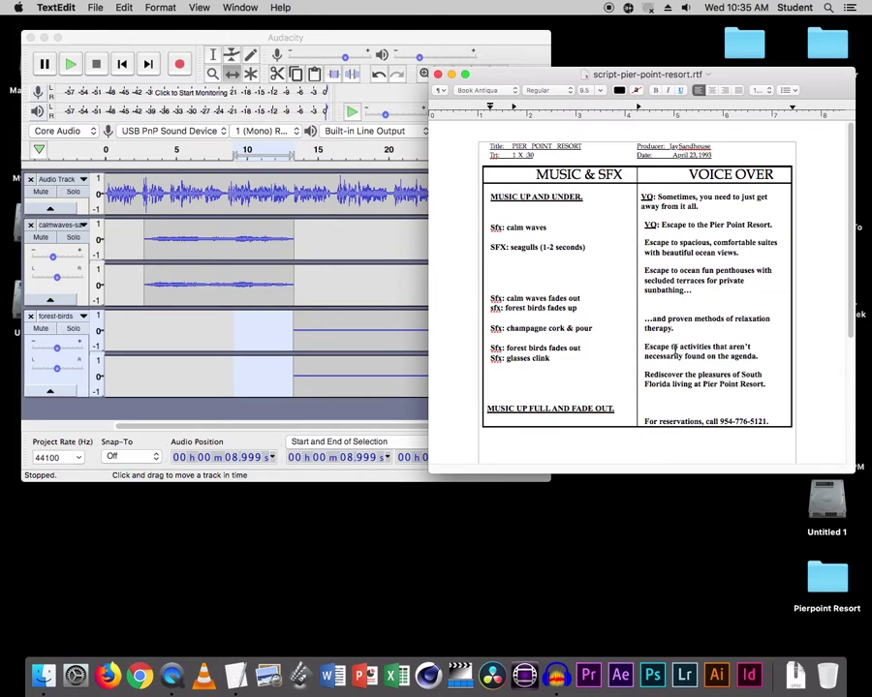
pyautogui.click(246, 344)
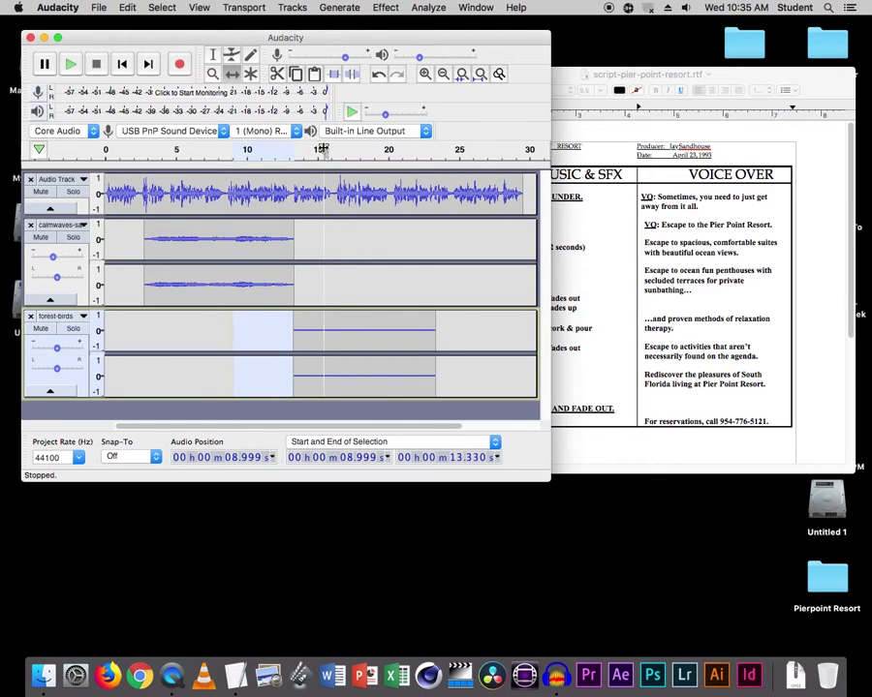
# - Play the mix from about 15.3 s and delete the forest birds audio from about 20.5 s to the clip's end
pyautogui.click(323, 149)
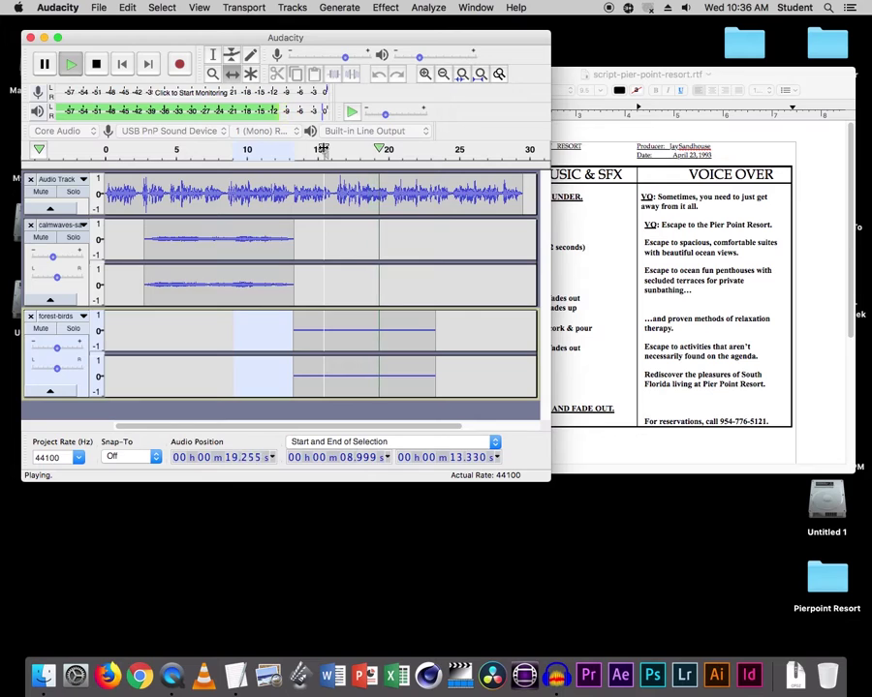
pyautogui.press('space')
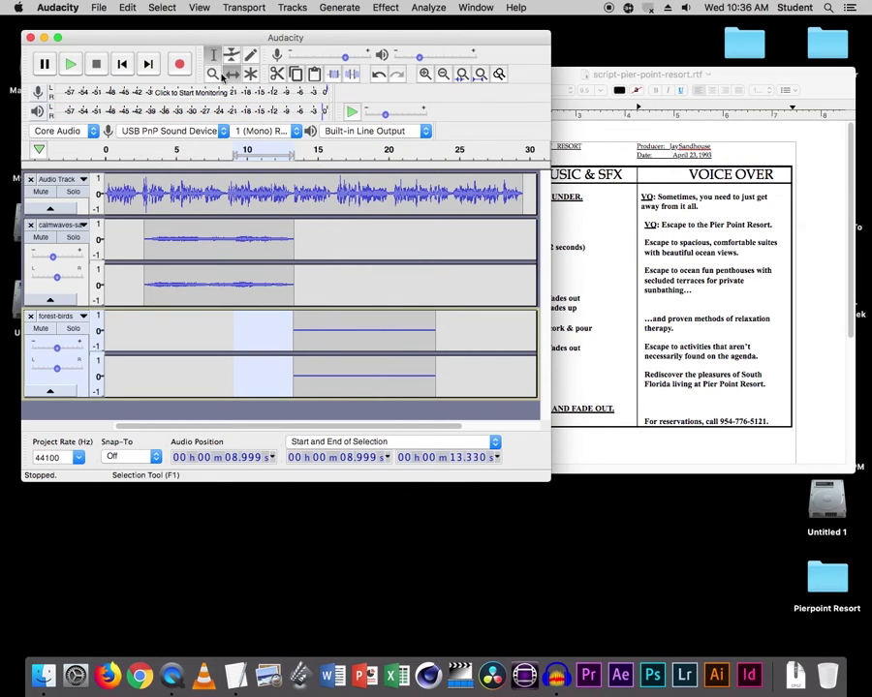
pyautogui.moveTo(435, 315); pyautogui.dragTo(396, 318)
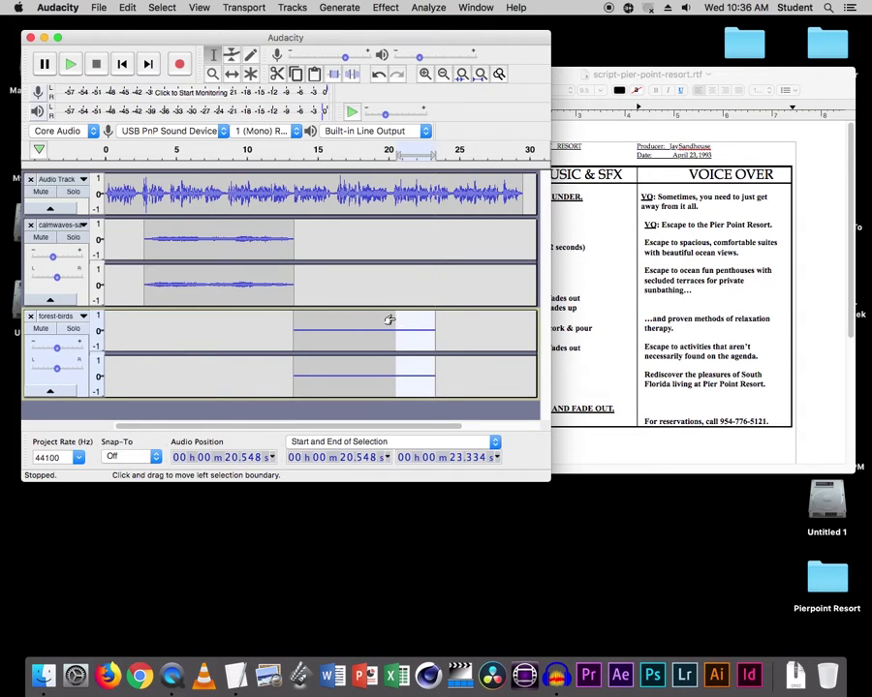
pyautogui.click(395, 324)
# - Apply Fade Out to the last part of the forest birds clip, from about 20.0 to 20.5 s
pyautogui.moveTo(395, 326); pyautogui.dragTo(386, 329)
pyautogui.click(387, 8)
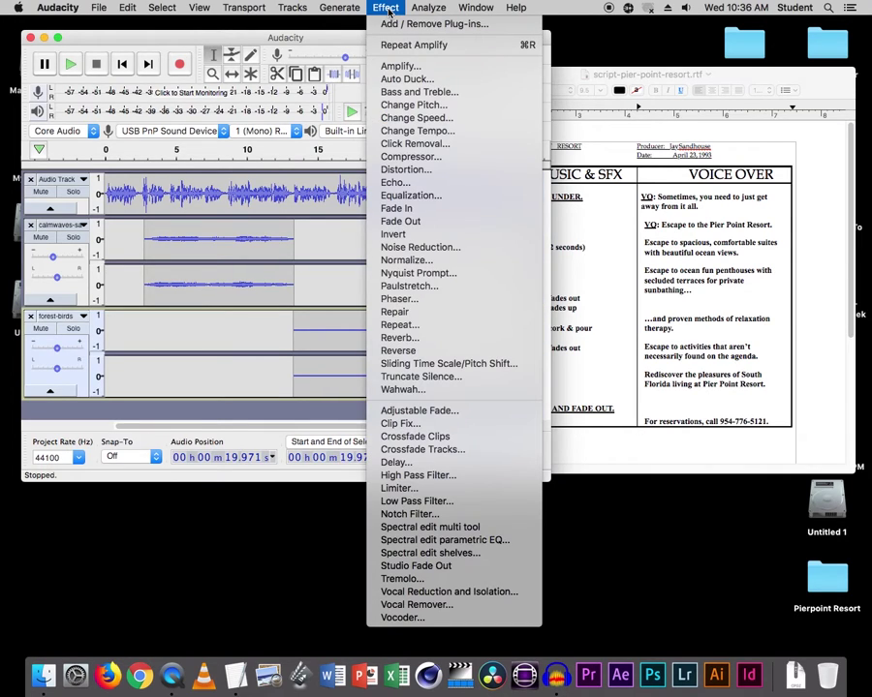
pyautogui.click(405, 224)
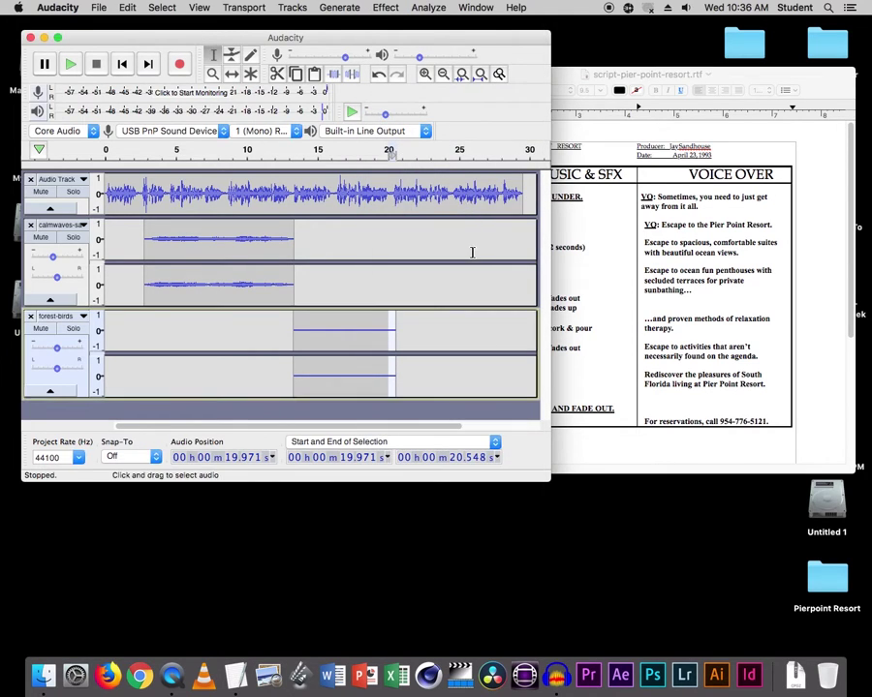
pyautogui.click(471, 252)
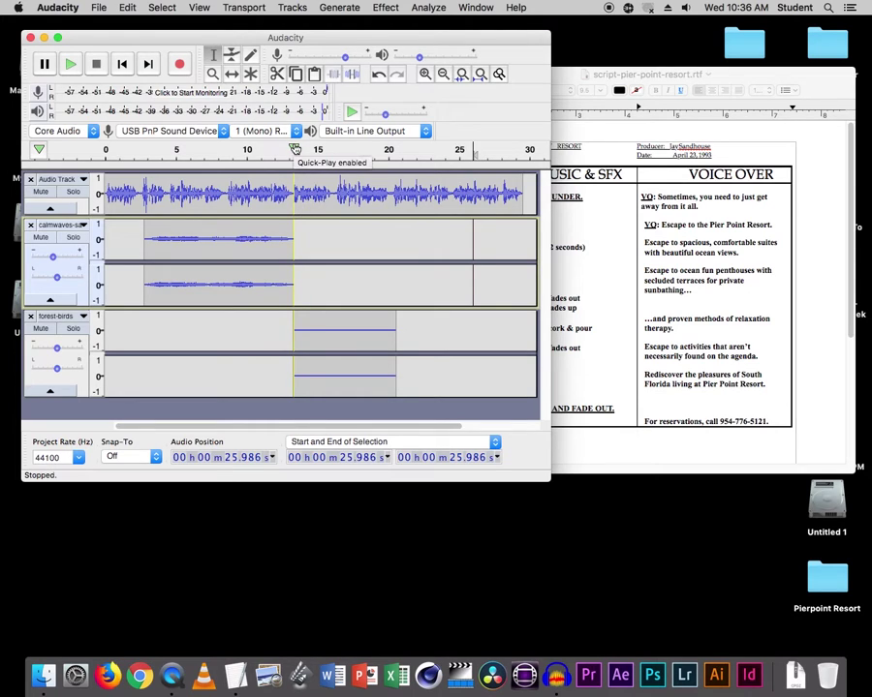
# - Solo the forest birds track, play it from about 13 s, and raise its gain to about +17 dB
pyautogui.click(74, 329)
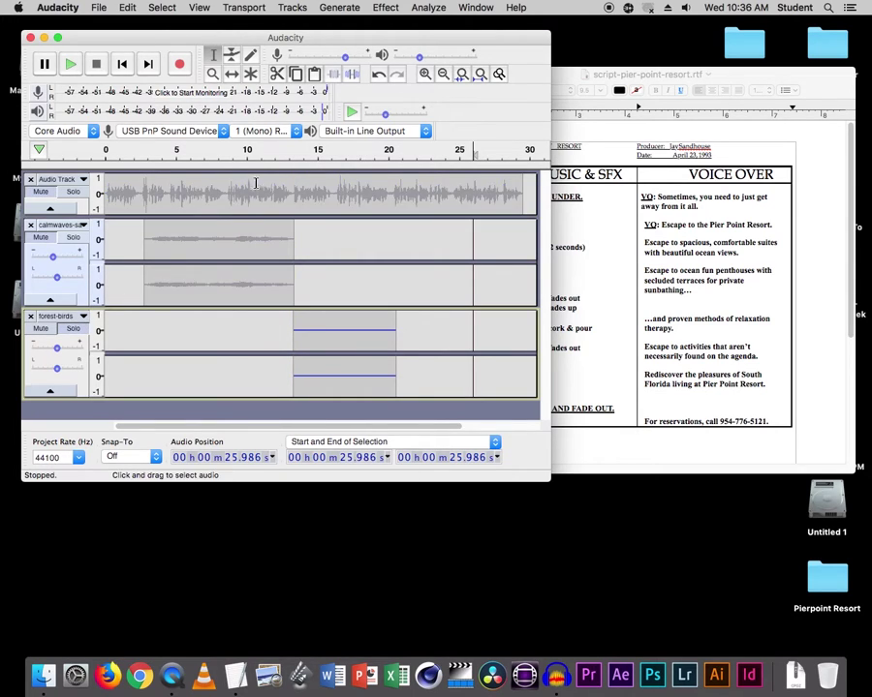
pyautogui.click(290, 152)
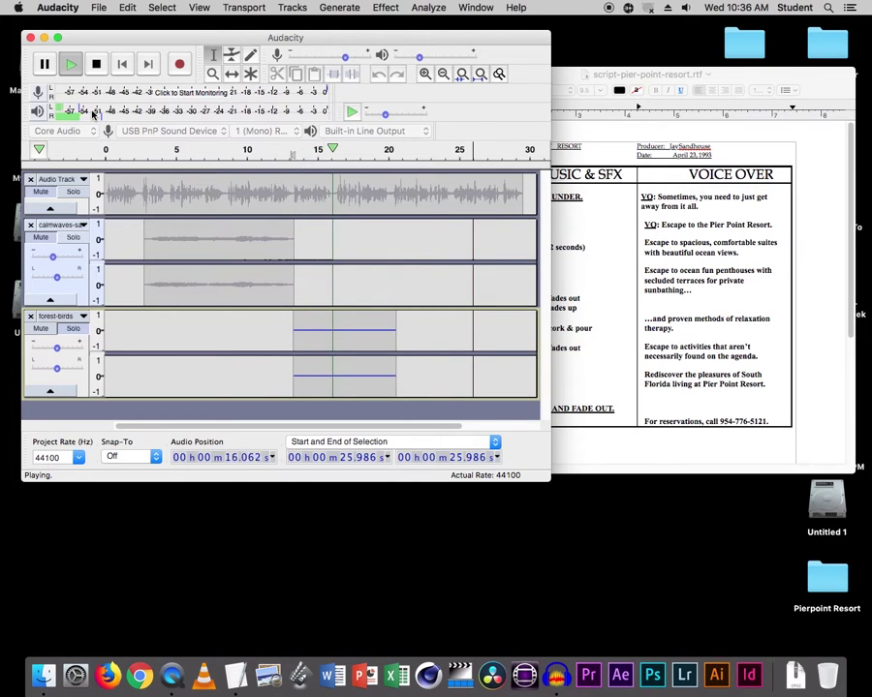
pyautogui.press('space')
pyautogui.moveTo(58, 346); pyautogui.dragTo(76, 354)
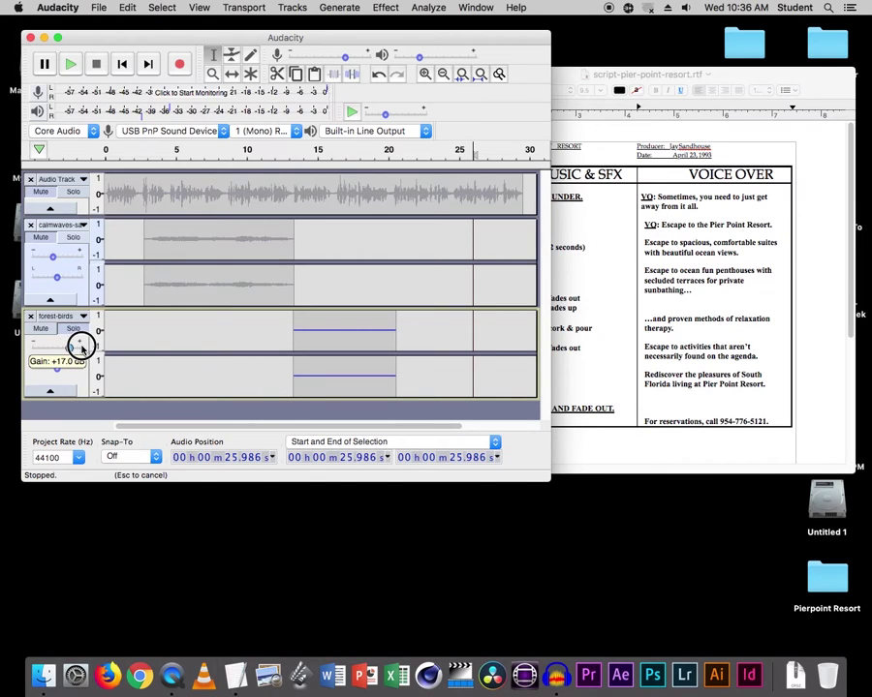
# - Replay the soloed forest birds from about 12.7 s, unsolo the track, and lower its gain slightly
pyautogui.click(285, 153)
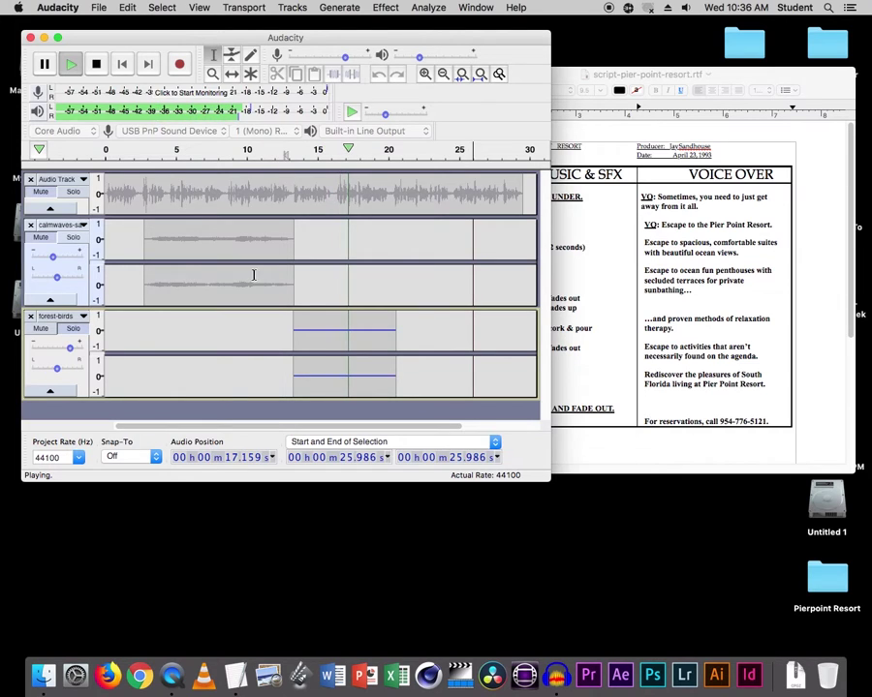
pyautogui.press('space')
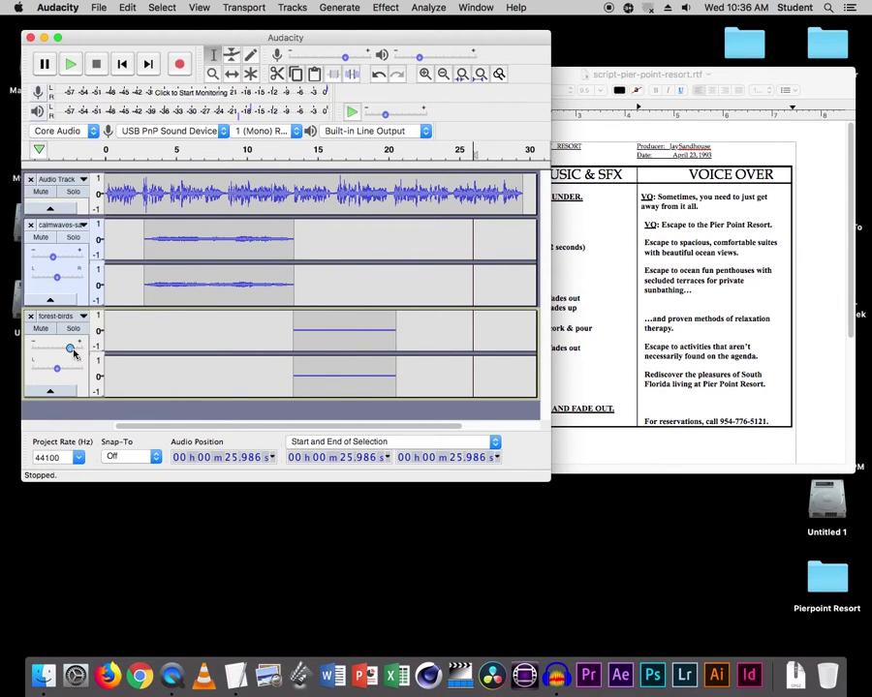
pyautogui.moveTo(71, 347); pyautogui.dragTo(69, 349)
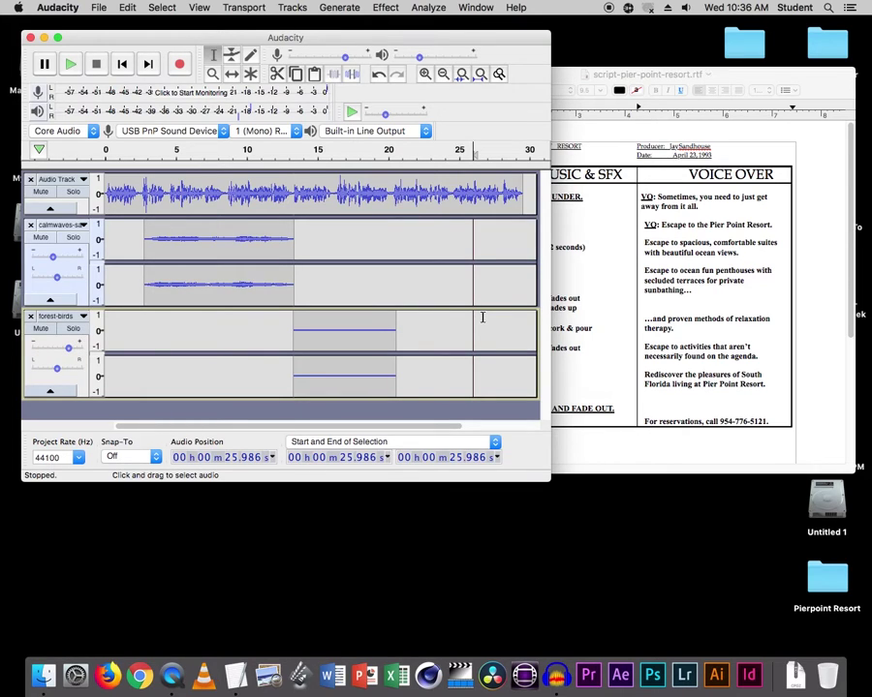
# - Check the champagne cork cue in the script and play the voice-over from about 19 s and 16 s to locate its place
pyautogui.click(596, 331)
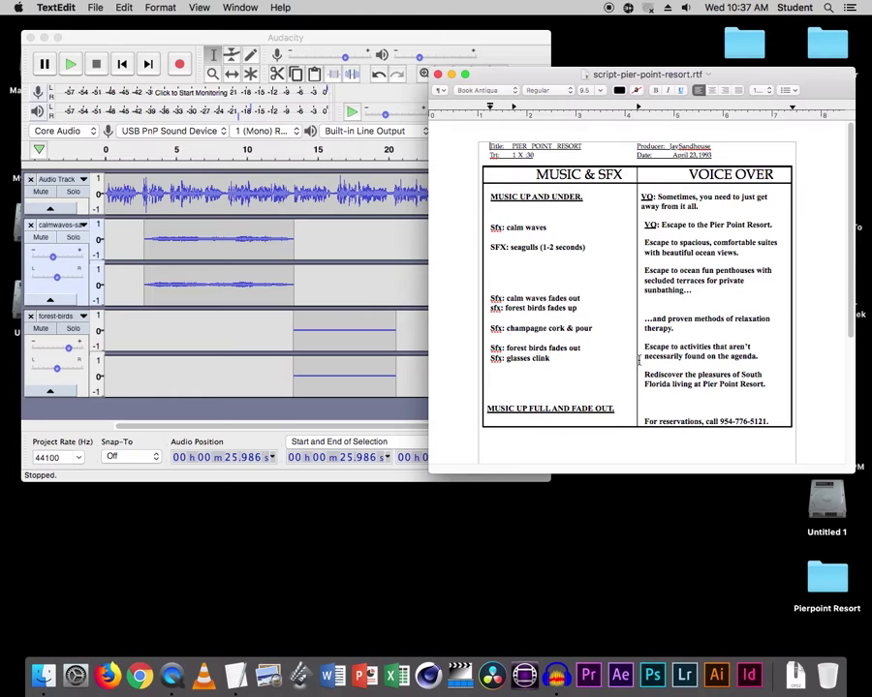
pyautogui.click(378, 265)
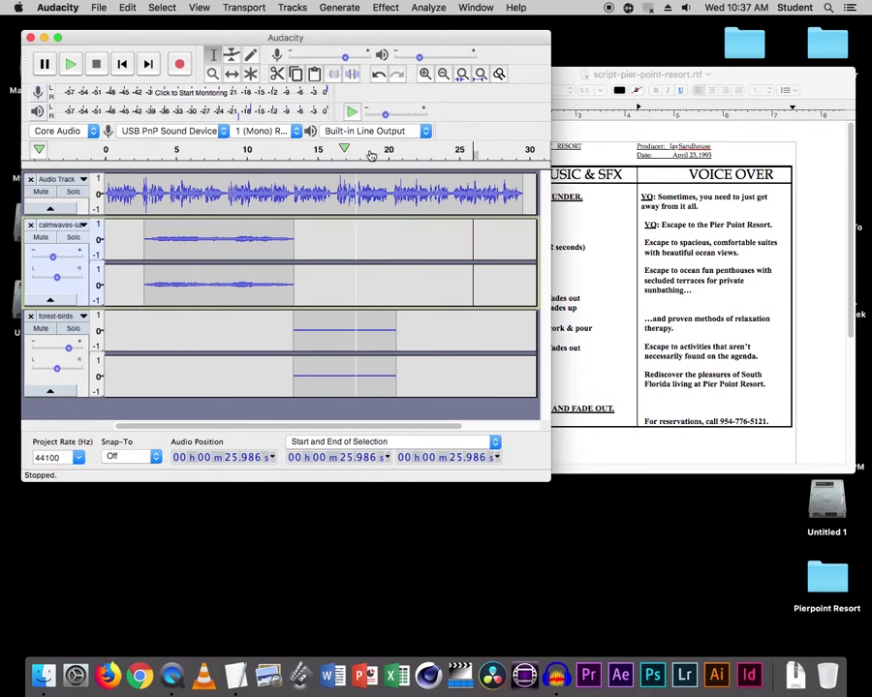
pyautogui.click(376, 153)
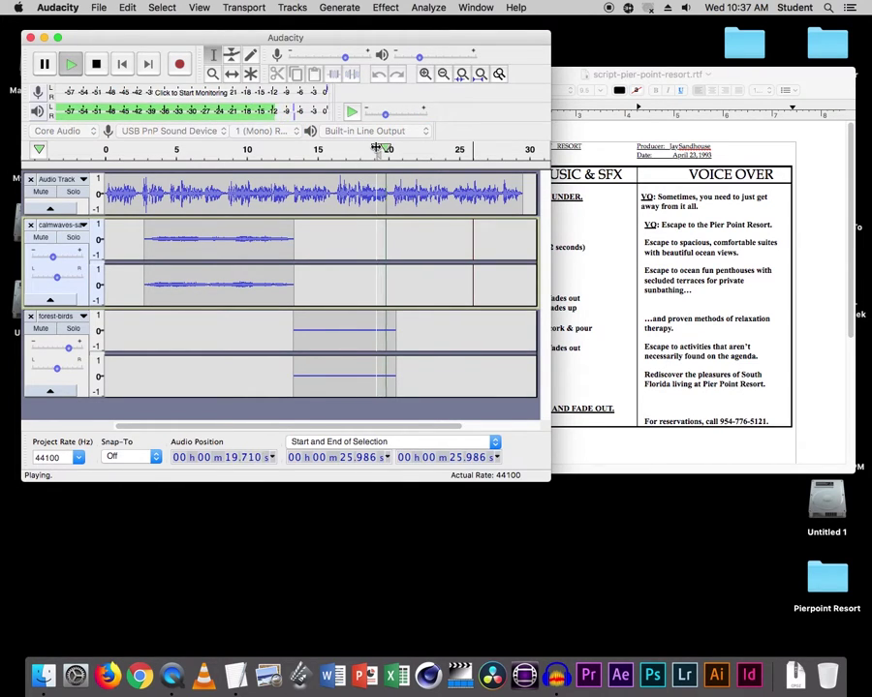
pyautogui.click(334, 148)
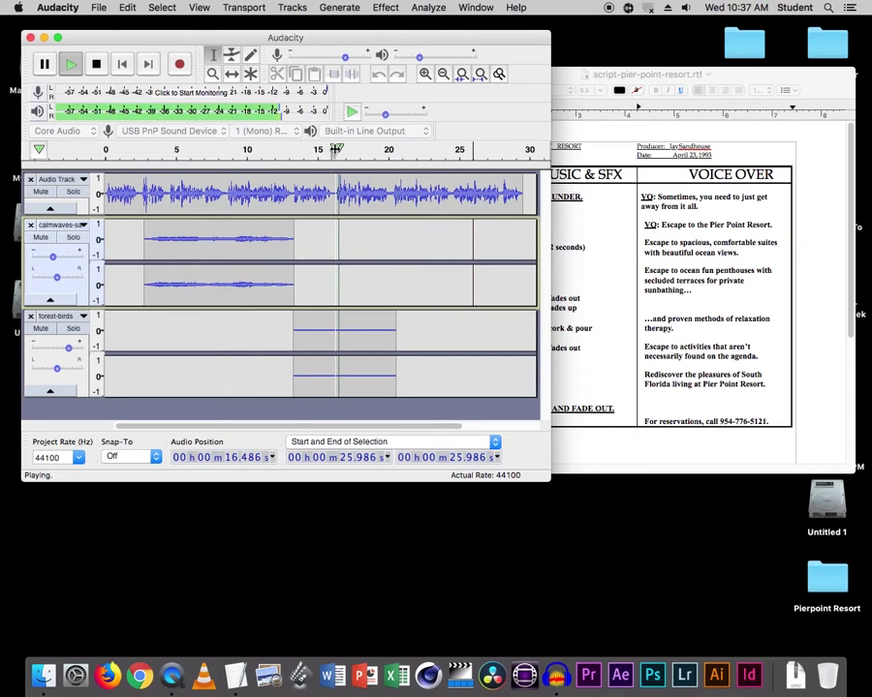
pyautogui.click(336, 149)
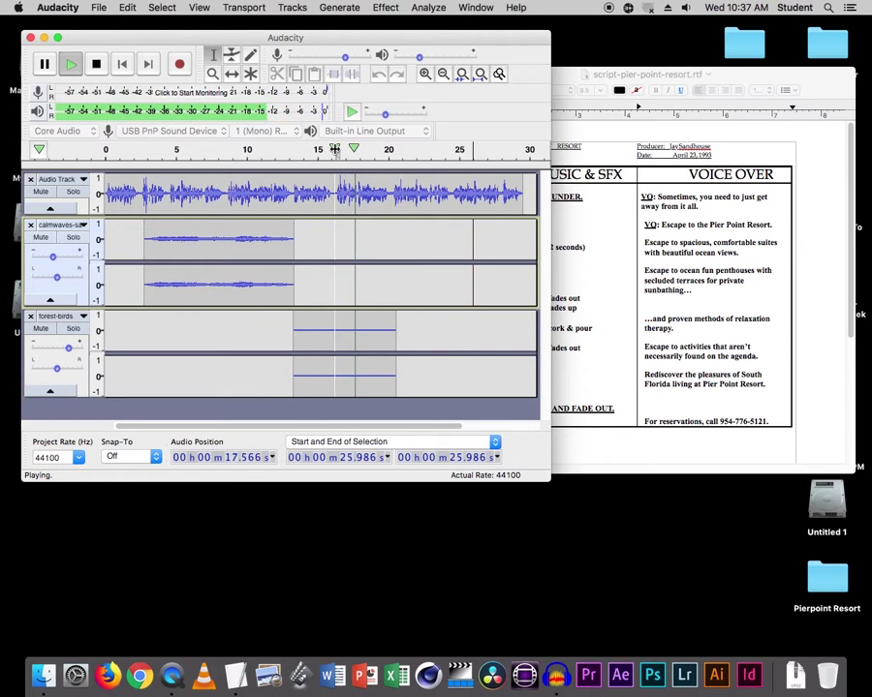
pyautogui.press('space')
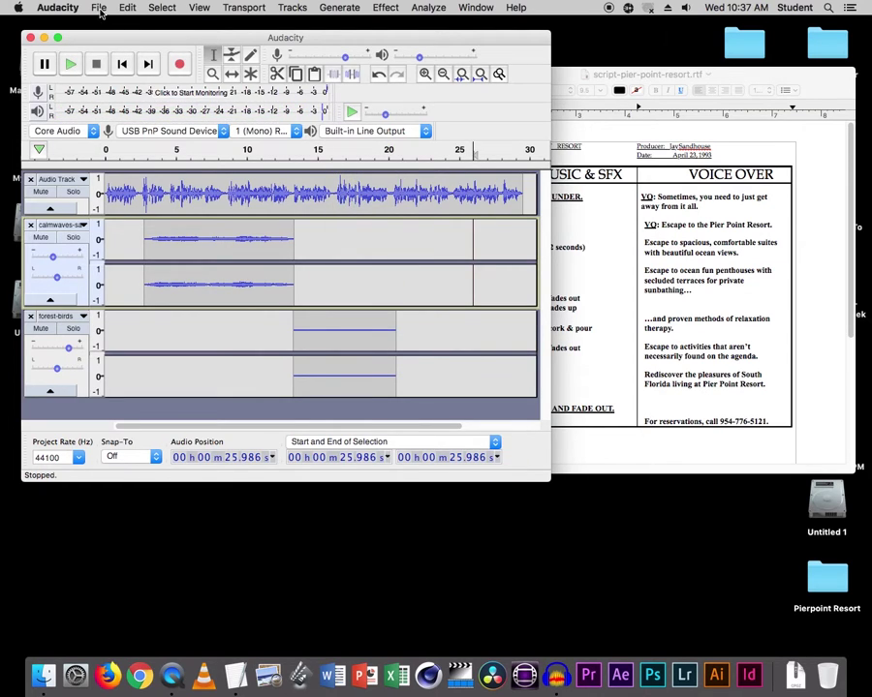
# - Import champagne-cork-pop-and-pour.mp3 from the Pierpoint Resort folder and fit all tracks vertically in the window
pyautogui.click(99, 7)
pyautogui.moveTo(155, 131)
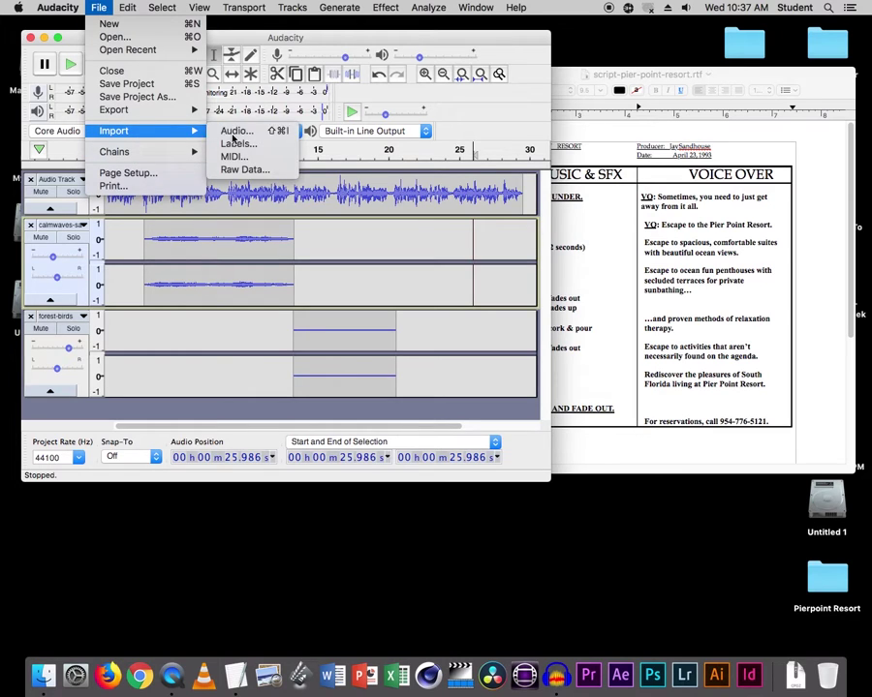
pyautogui.click(232, 129)
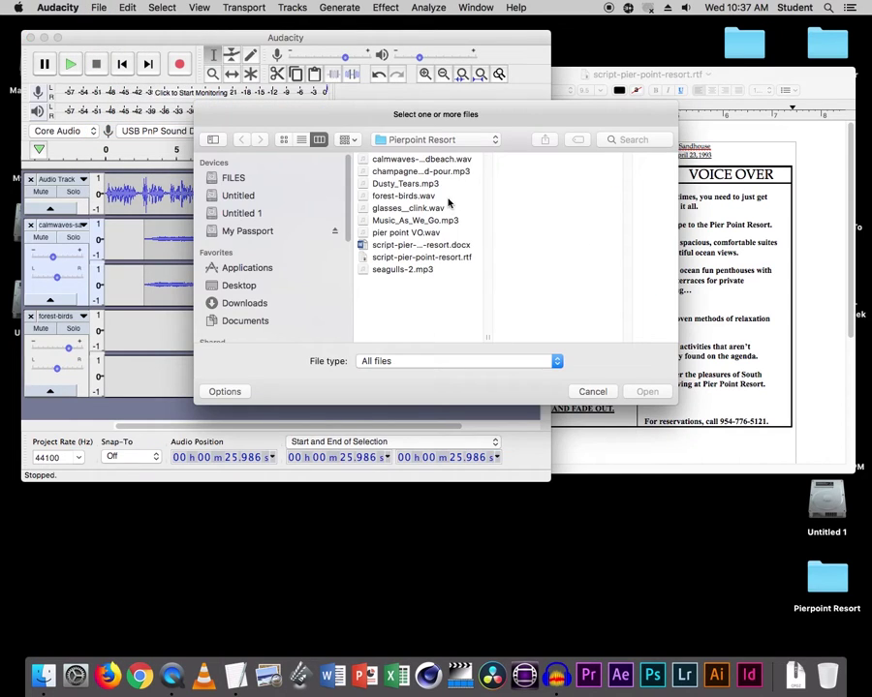
pyautogui.click(420, 173)
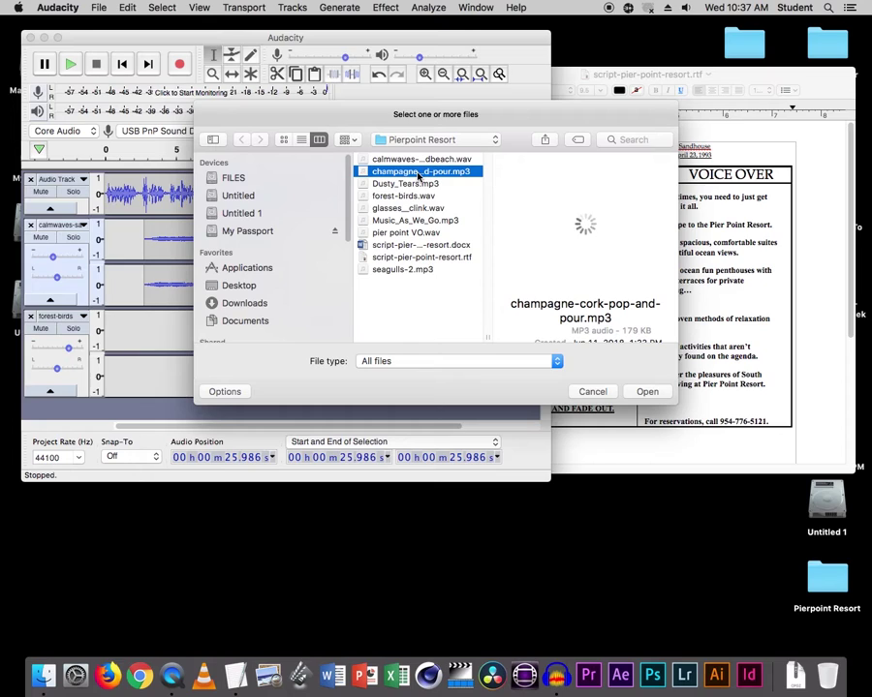
pyautogui.click(648, 393)
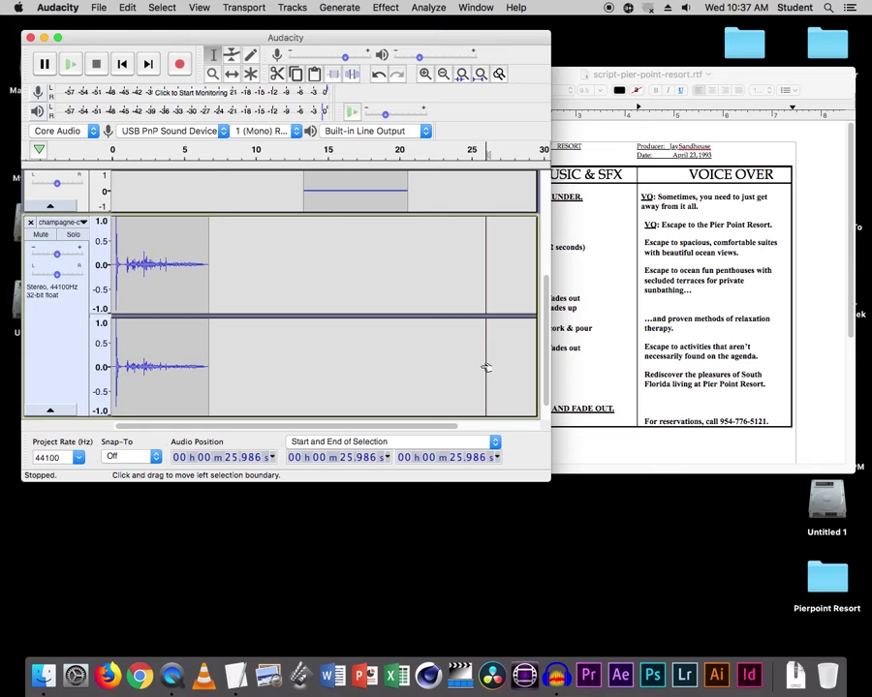
pyautogui.press('super+shift+f')
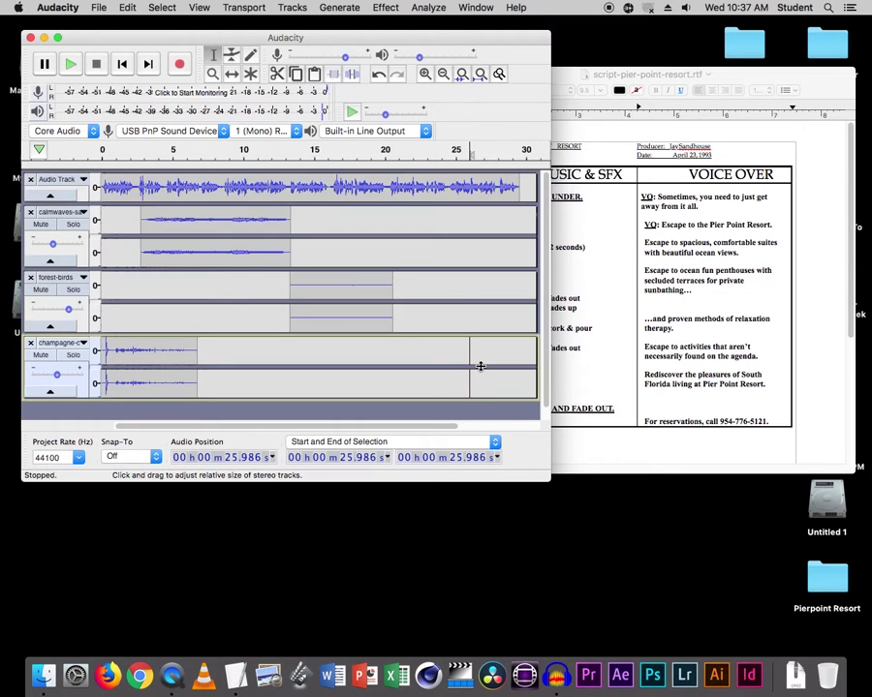
# - Move the champagne clip to start at about 16.2 s and play the mix from about 12.3 s
pyautogui.click(232, 74)
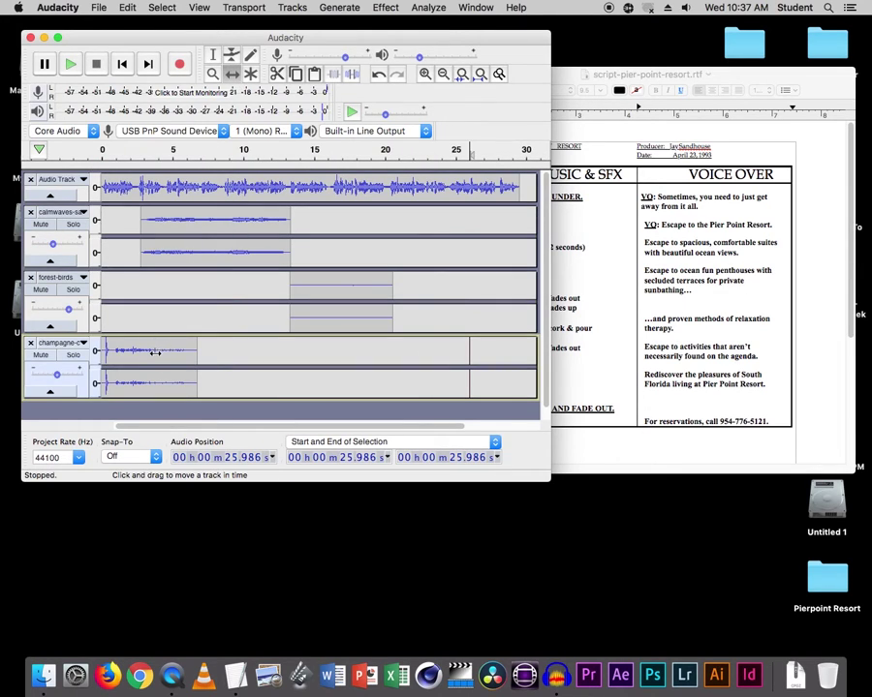
pyautogui.moveTo(155, 354); pyautogui.dragTo(385, 357)
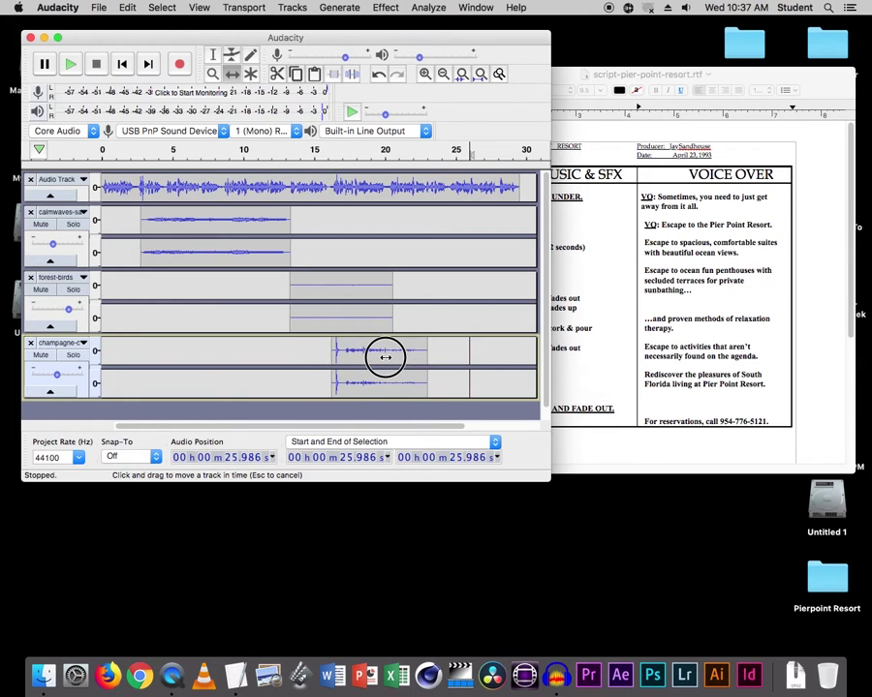
pyautogui.click(277, 152)
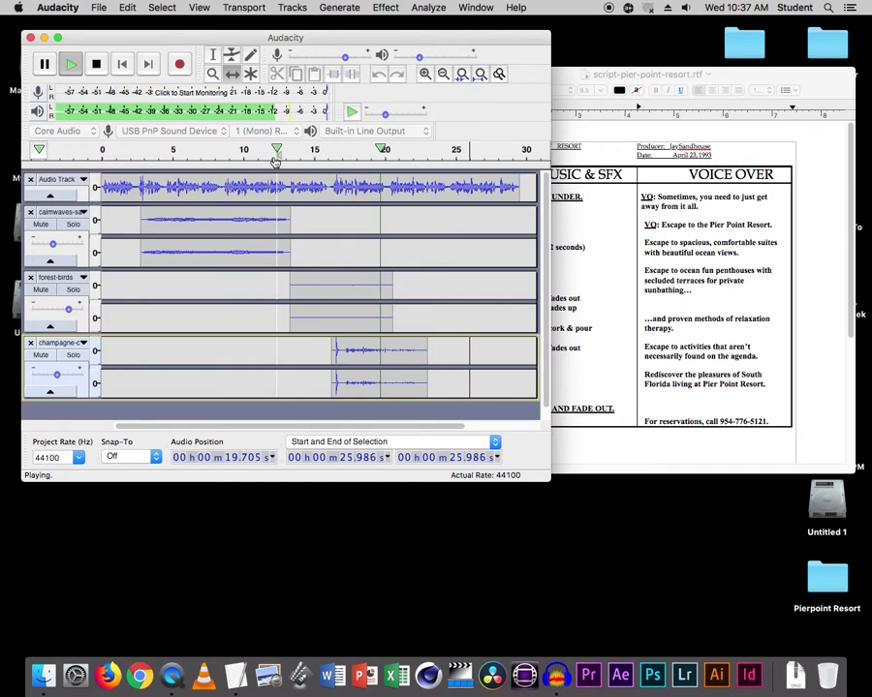
pyautogui.press('space')
# - Lower the champagne track's gain to about -6 dB and play the mix from about 13 s
pyautogui.click(56, 375)
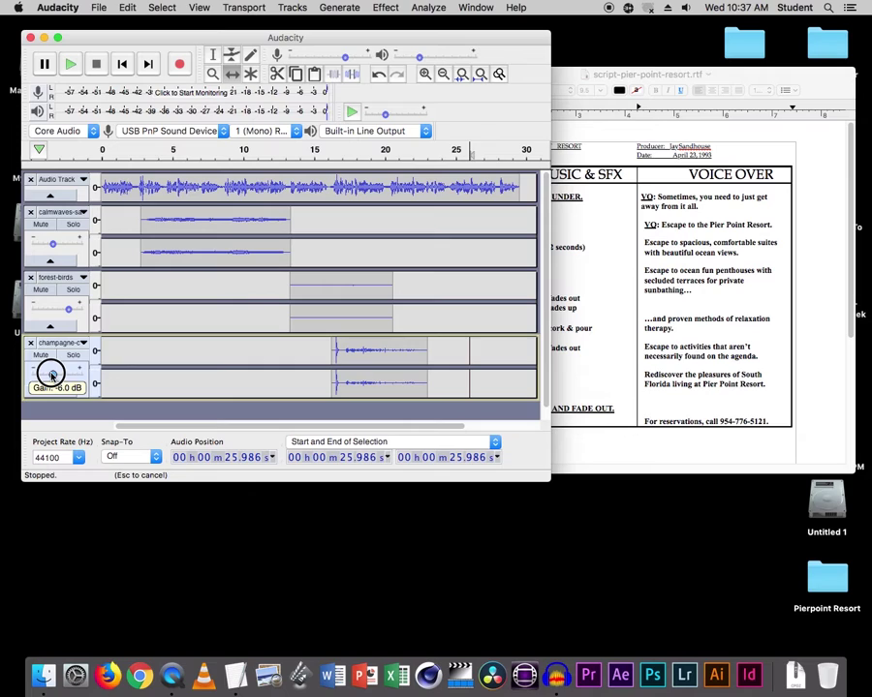
pyautogui.moveTo(68, 364); pyautogui.dragTo(68, 364)
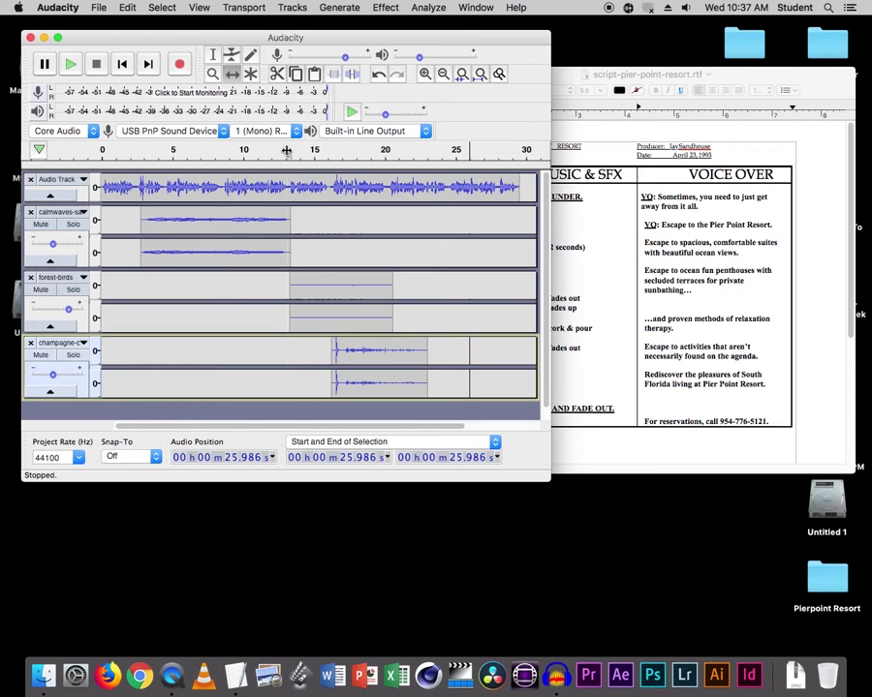
pyautogui.click(287, 151)
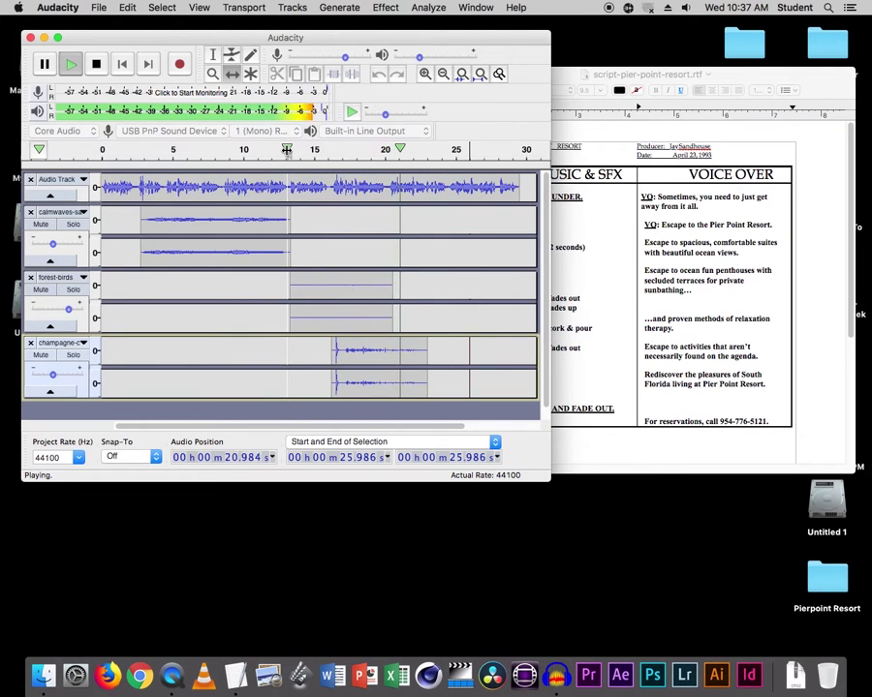
pyautogui.press('space')
# - Check the glasses clink cue in the script and play the mix from about 20.5 s to locate its place
pyautogui.click(531, 367)
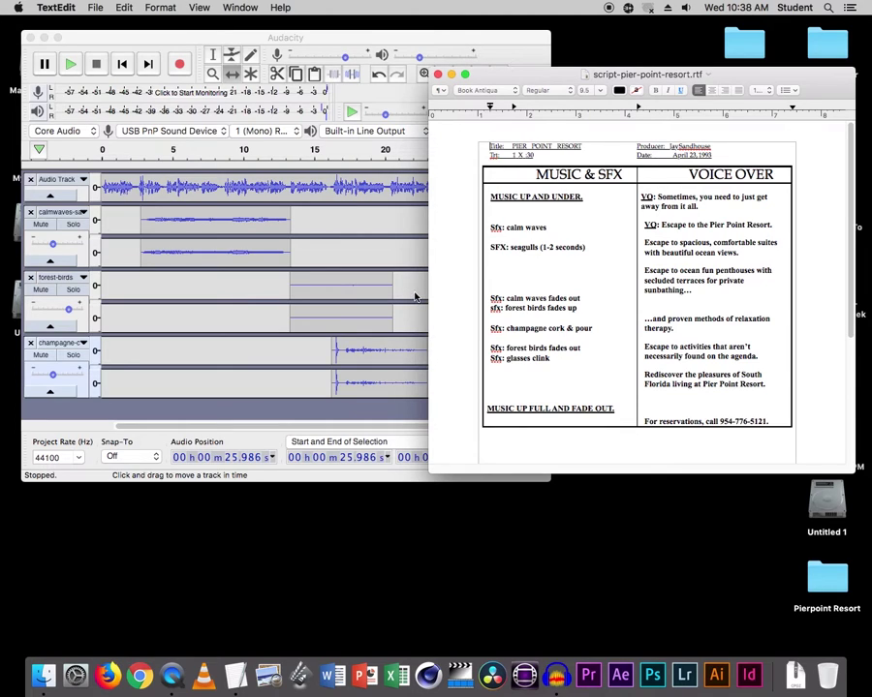
pyautogui.click(405, 217)
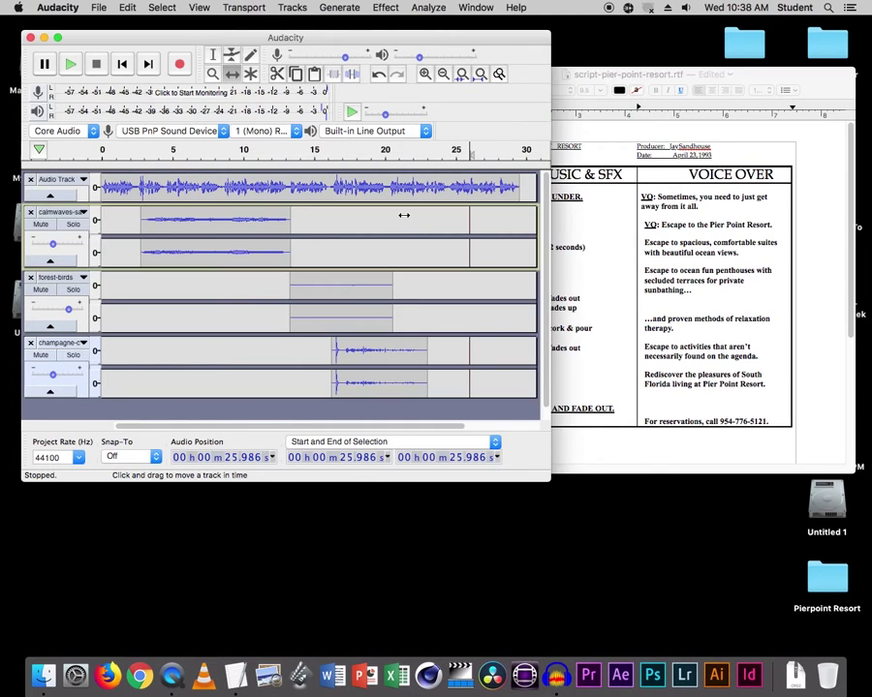
pyautogui.click(389, 150)
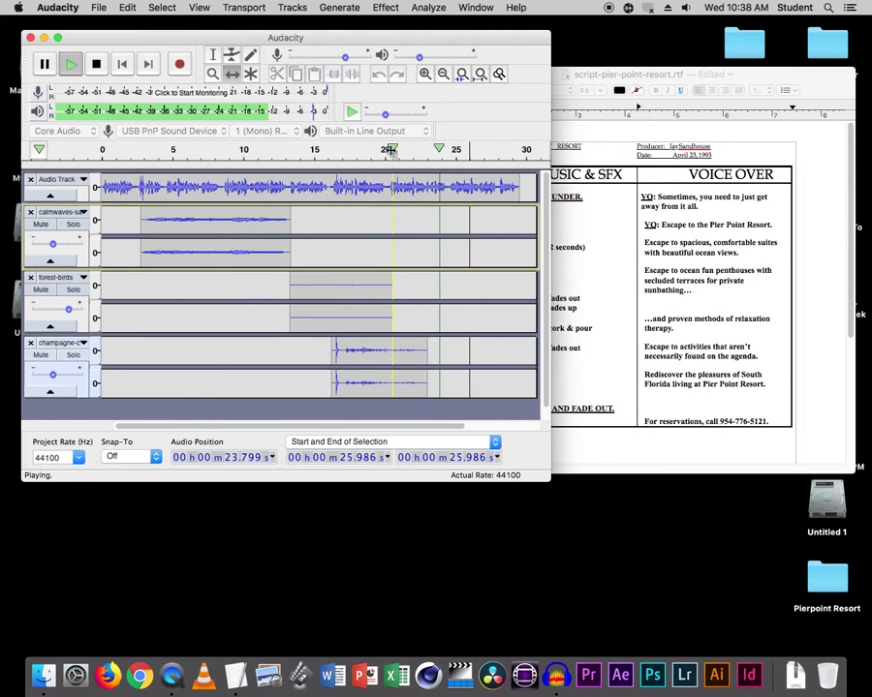
pyautogui.press('space')
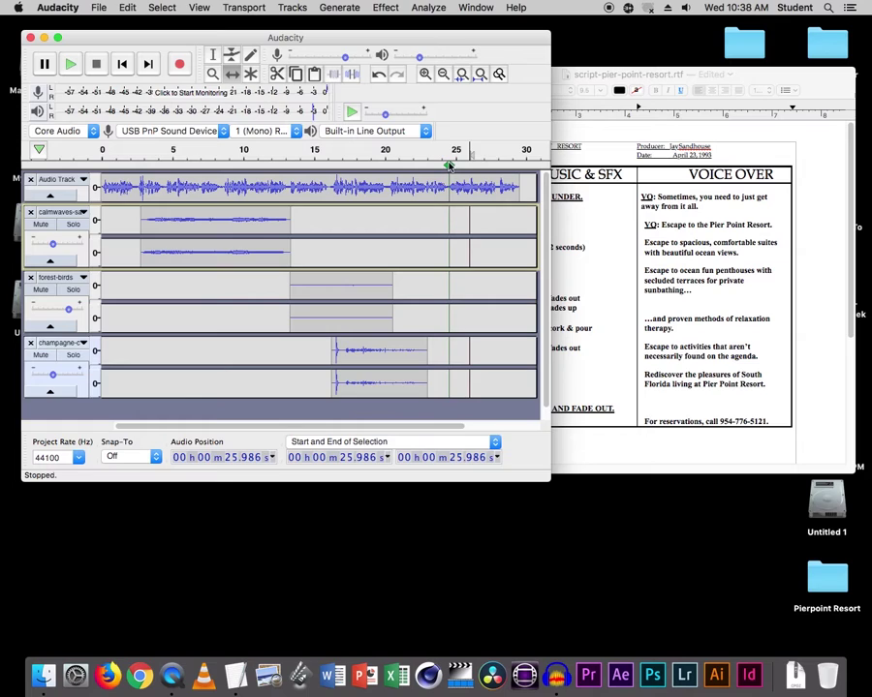
# - Import glasses__clink.wav from the Pierpoint Resort folder, making a copy of the file before editing
pyautogui.click(99, 7)
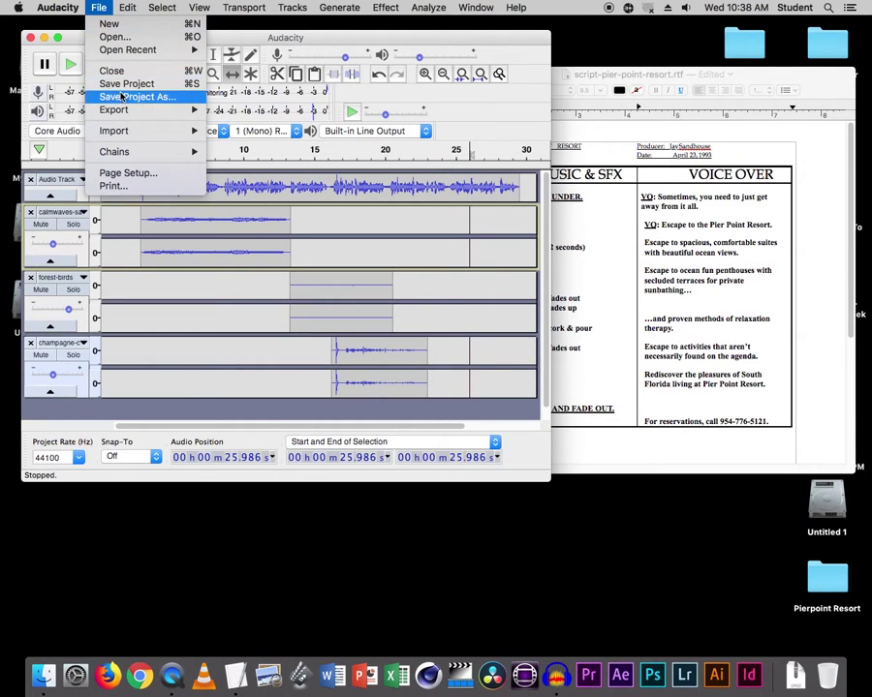
pyautogui.moveTo(189, 131)
pyautogui.click(233, 131)
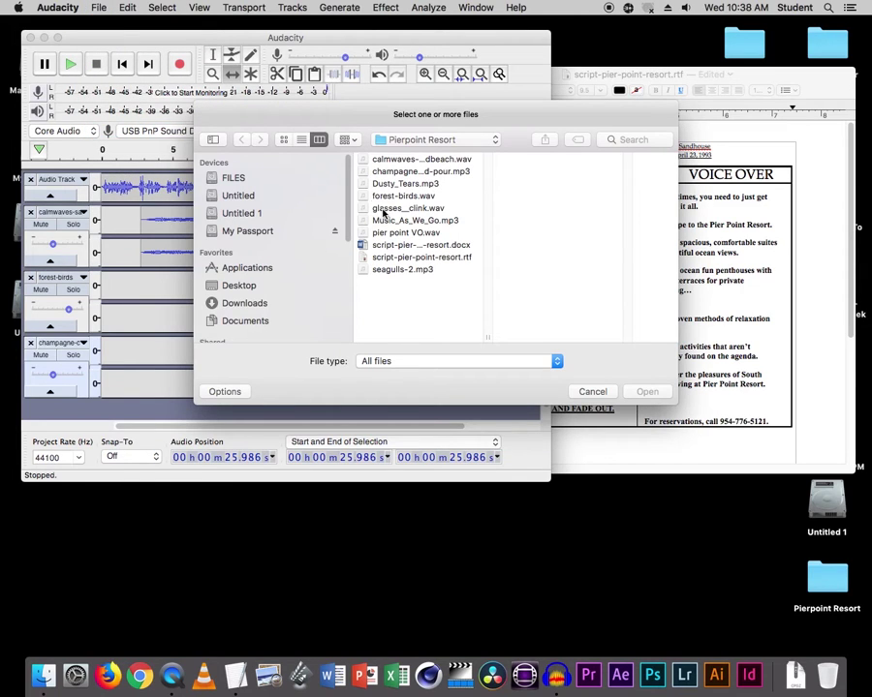
pyautogui.click(385, 209)
pyautogui.click(641, 392)
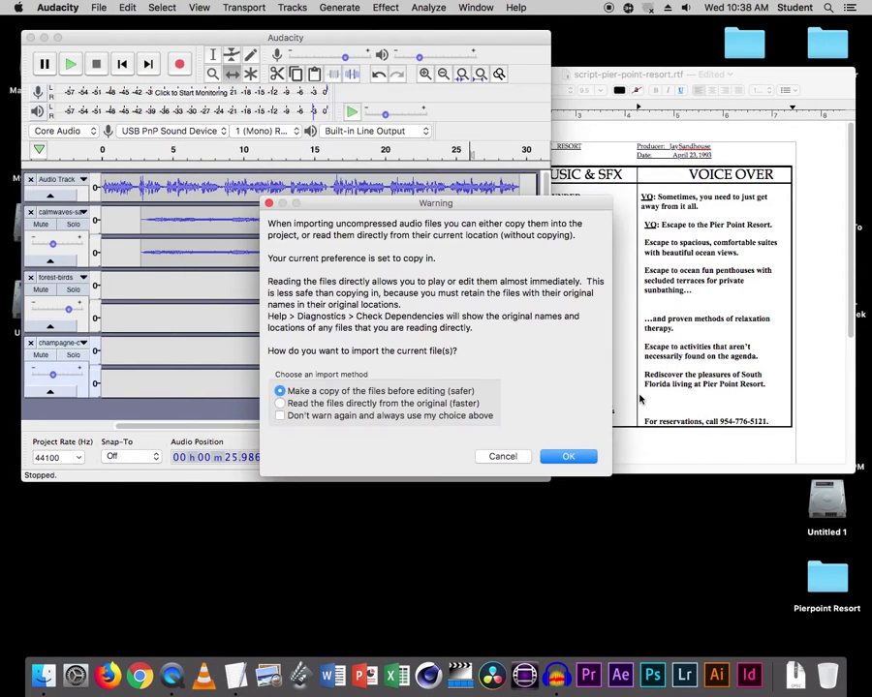
pyautogui.click(569, 456)
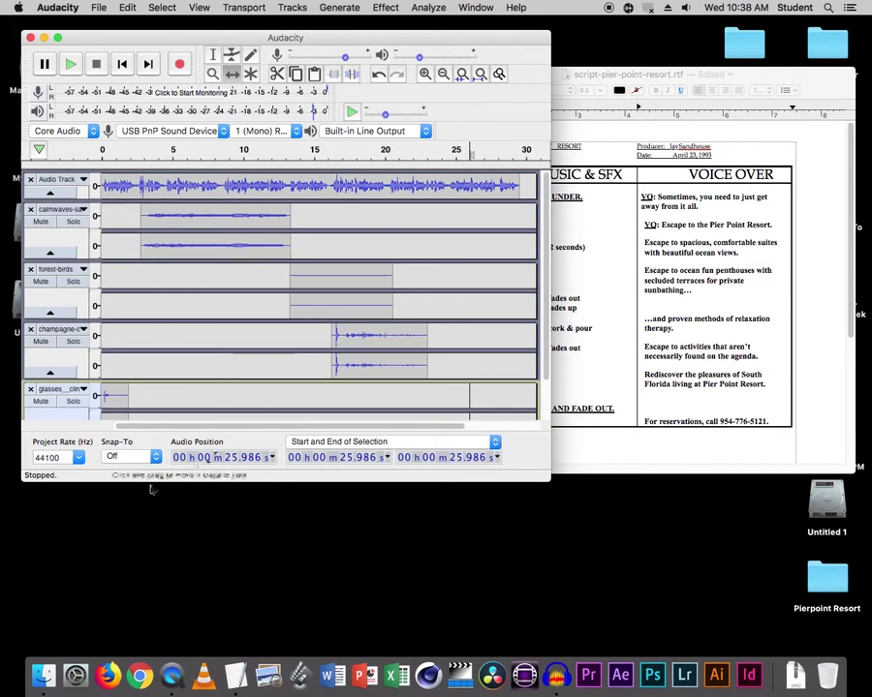
# - Move the glasses clink clip to start at about 23.5 s and lower its gain slightly after a playback check from about 20.6 s
pyautogui.moveTo(107, 398); pyautogui.dragTo(442, 394)
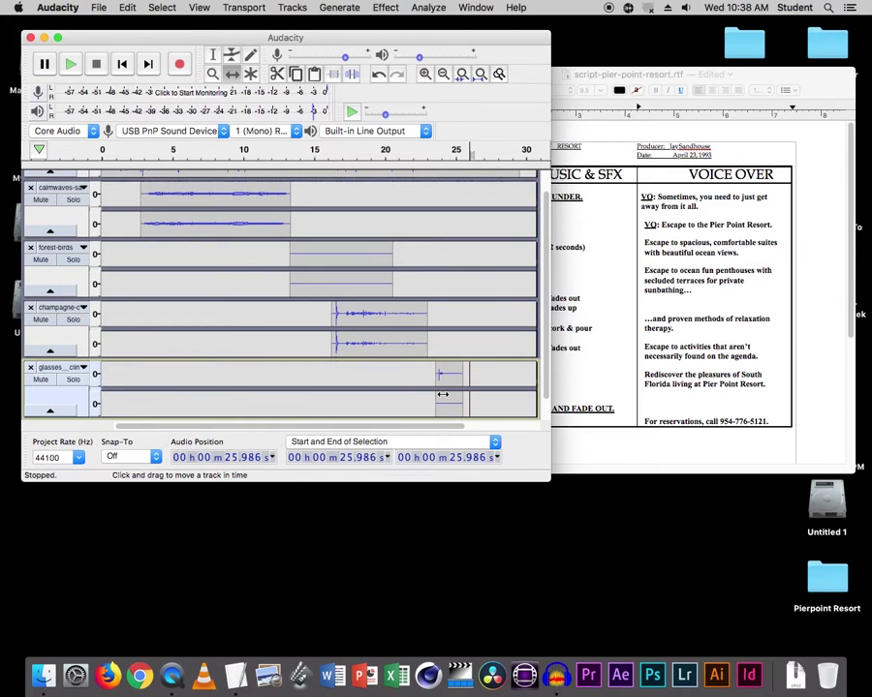
pyautogui.click(394, 150)
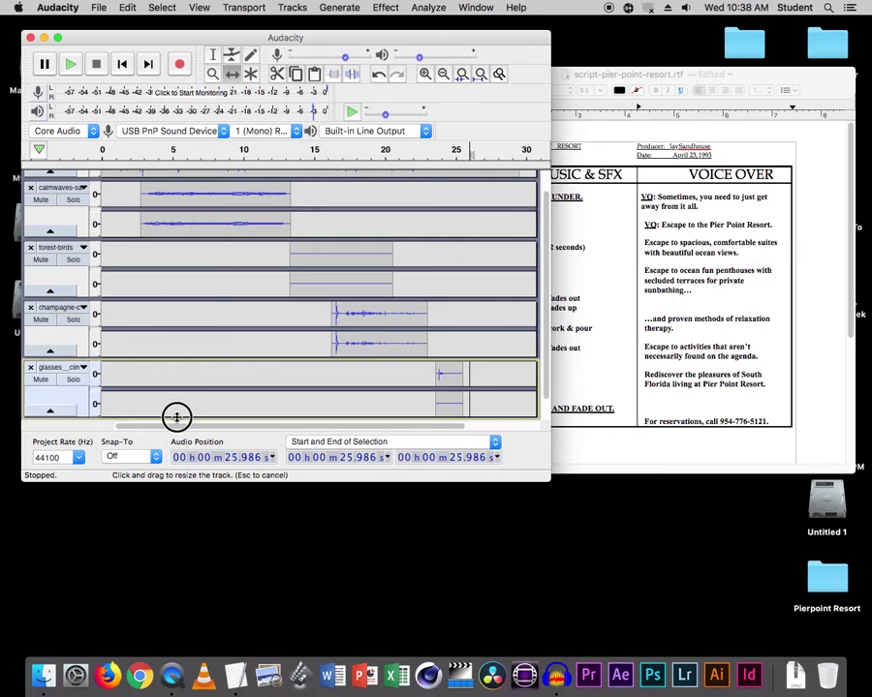
pyautogui.moveTo(176, 417); pyautogui.dragTo(175, 429)
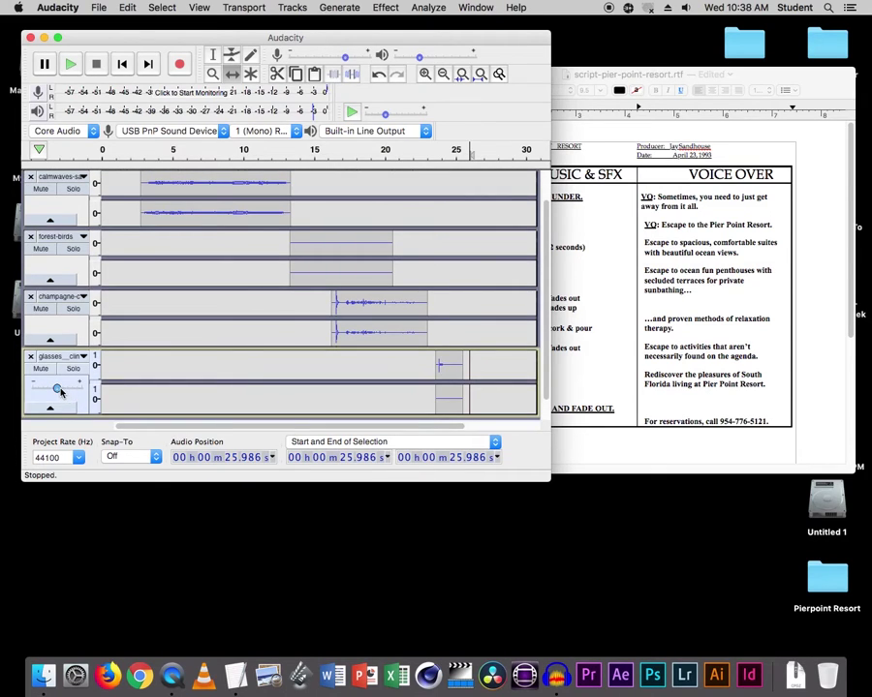
pyautogui.moveTo(55, 389); pyautogui.dragTo(54, 389)
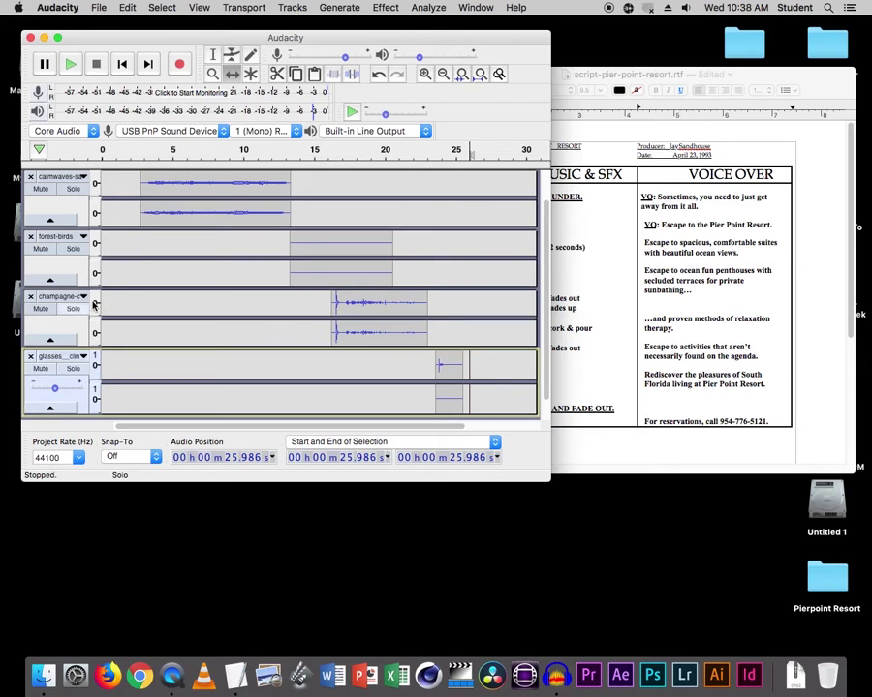
# - Save the project as Untitled in the Pierpoint Resort folder on the Desktop
pyautogui.click(98, 8)
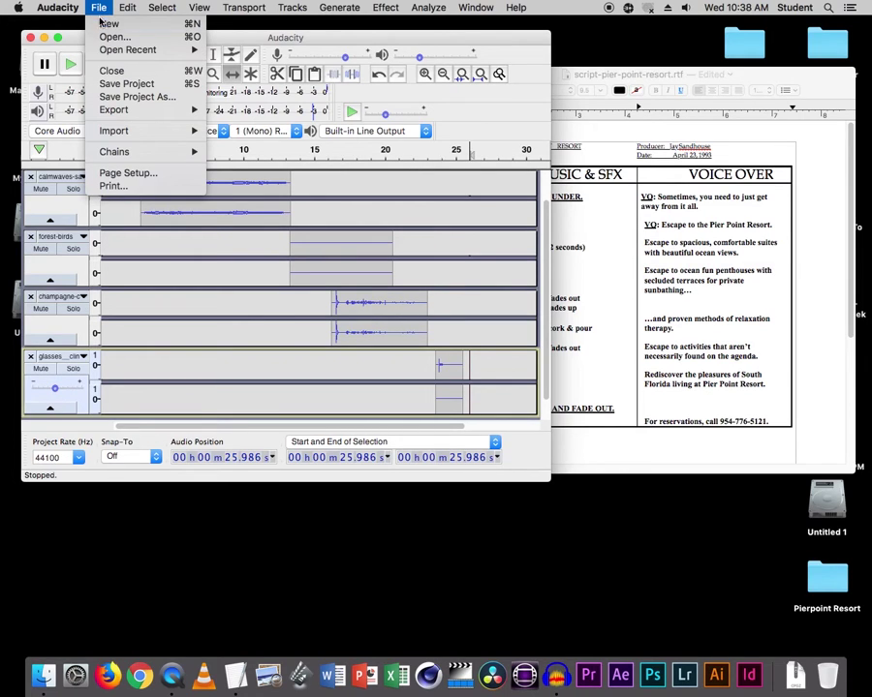
pyautogui.click(112, 84)
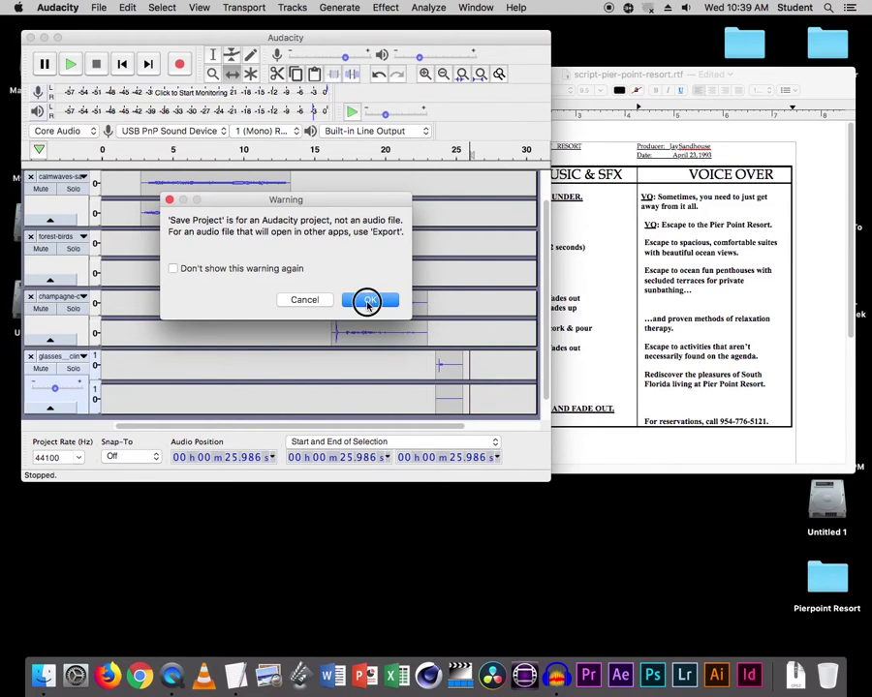
pyautogui.click(367, 301)
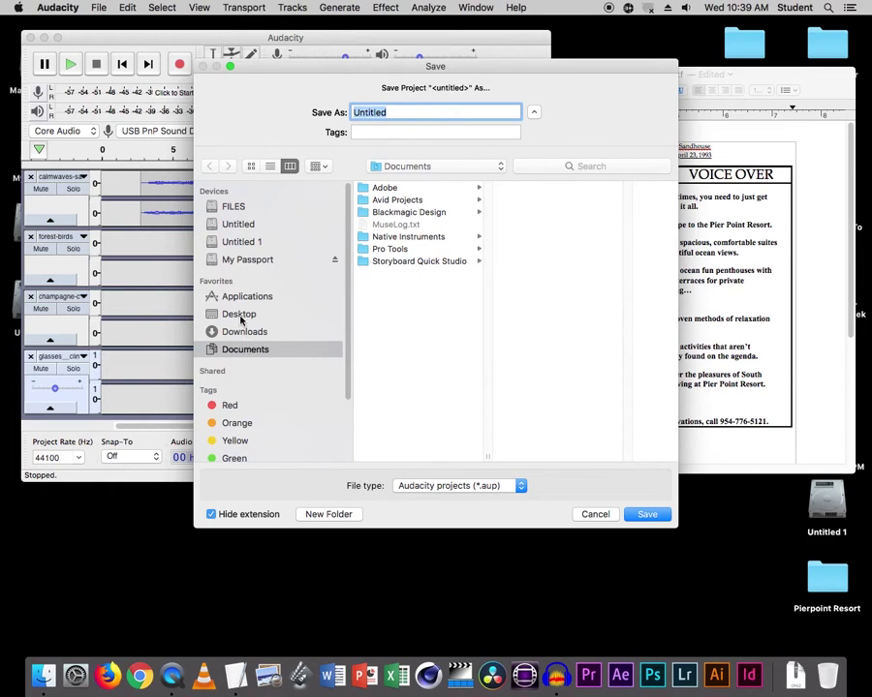
pyautogui.click(241, 317)
pyautogui.click(415, 275)
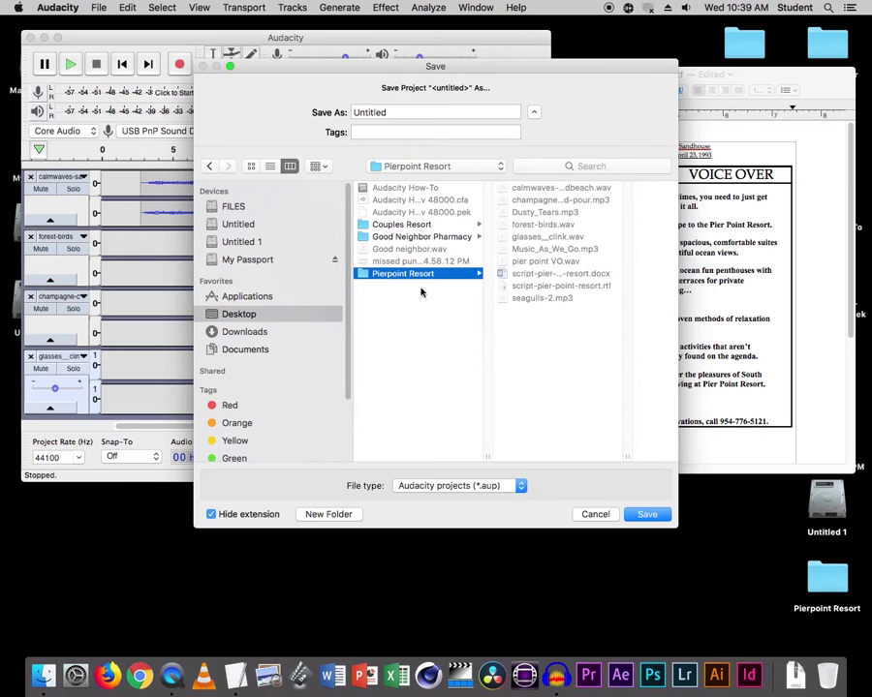
pyautogui.click(655, 517)
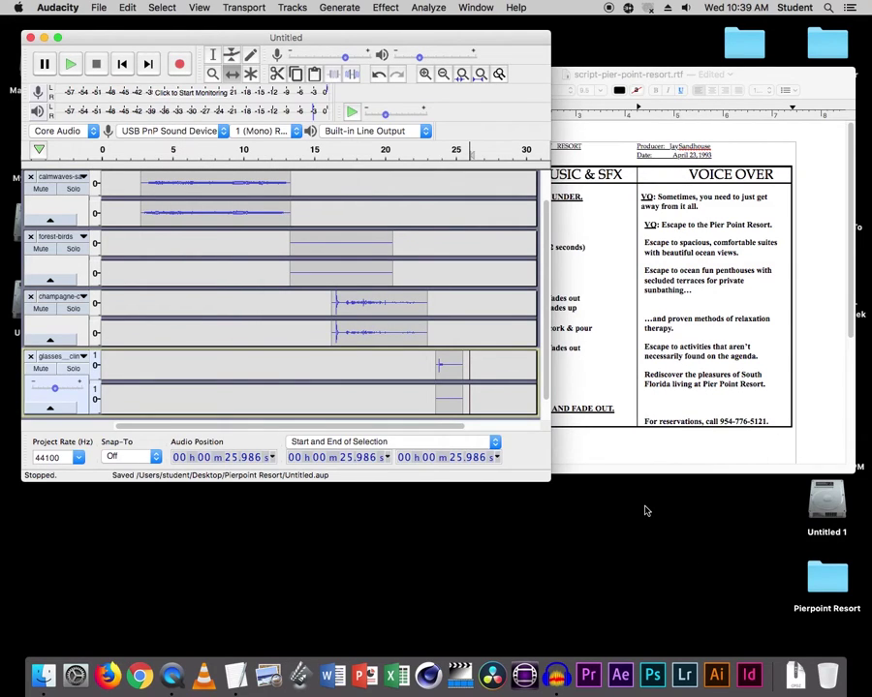
# - Import Music_As_We_Go.mp3 from the Pierpoint Resort folder as a new track
pyautogui.click(100, 8)
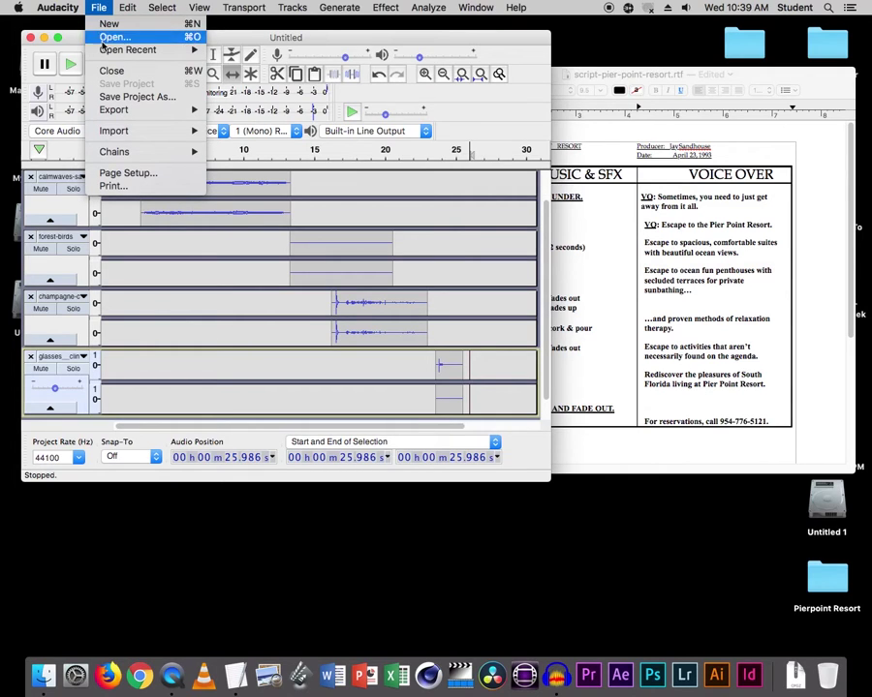
pyautogui.moveTo(192, 131)
pyautogui.click(230, 130)
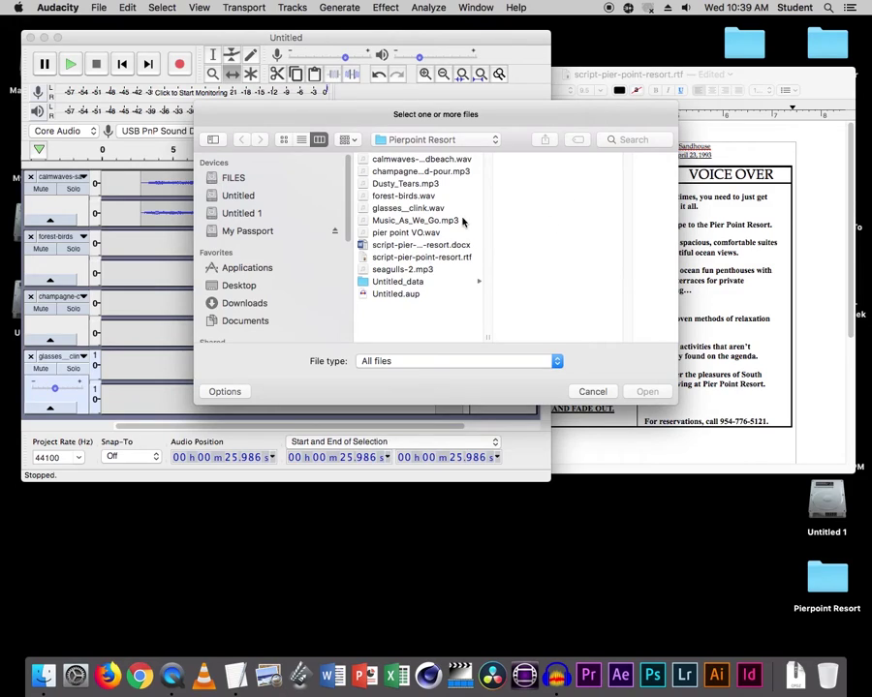
pyautogui.click(398, 221)
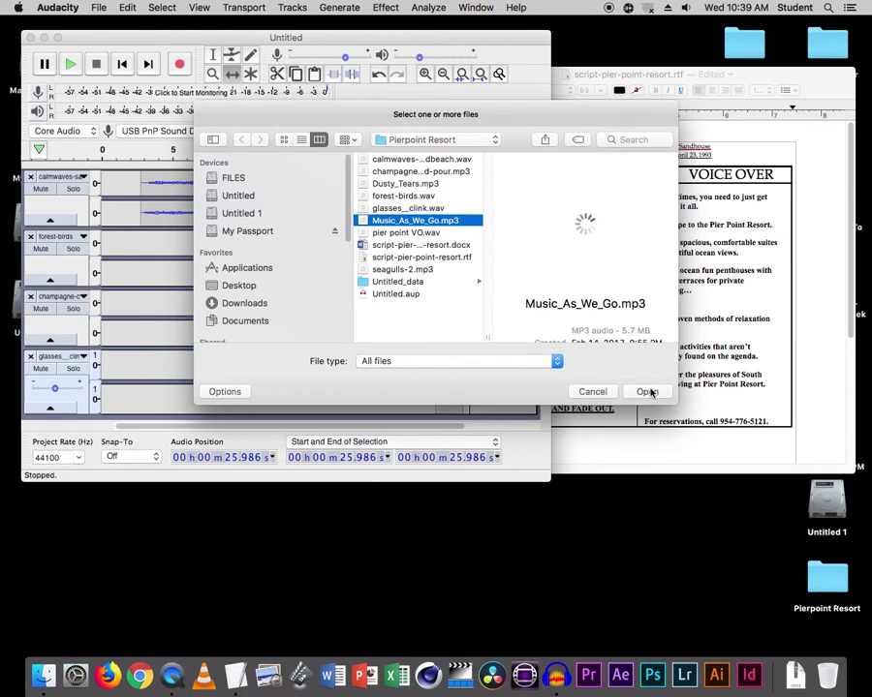
pyautogui.click(648, 392)
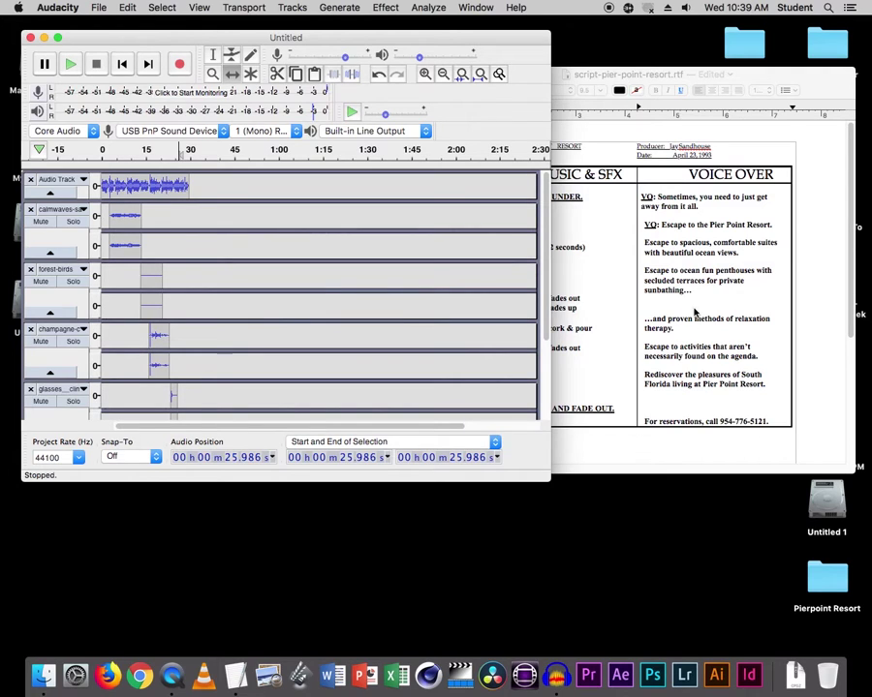
# - Delete the music after about 29.5 s so it ends with the voice-over, and fit the project to the window width
pyautogui.moveTo(548, 336); pyautogui.dragTo(550, 365)
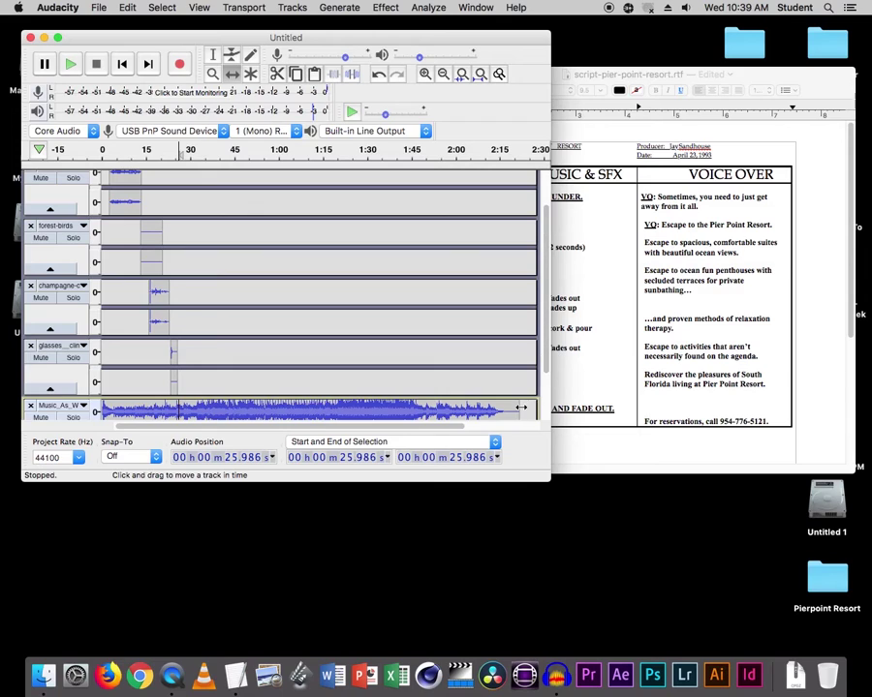
pyautogui.click(214, 54)
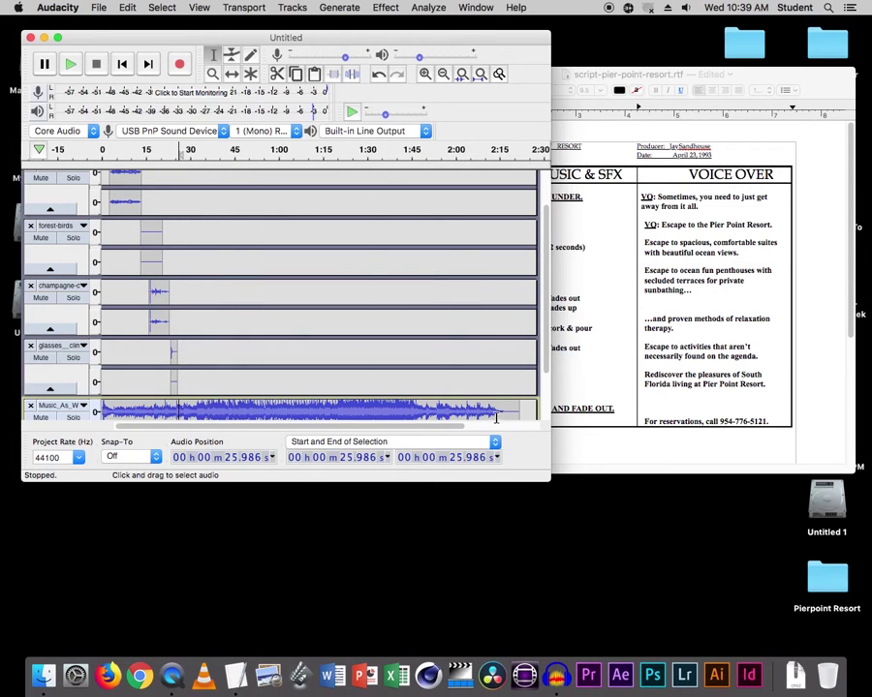
pyautogui.moveTo(518, 409); pyautogui.dragTo(259, 431)
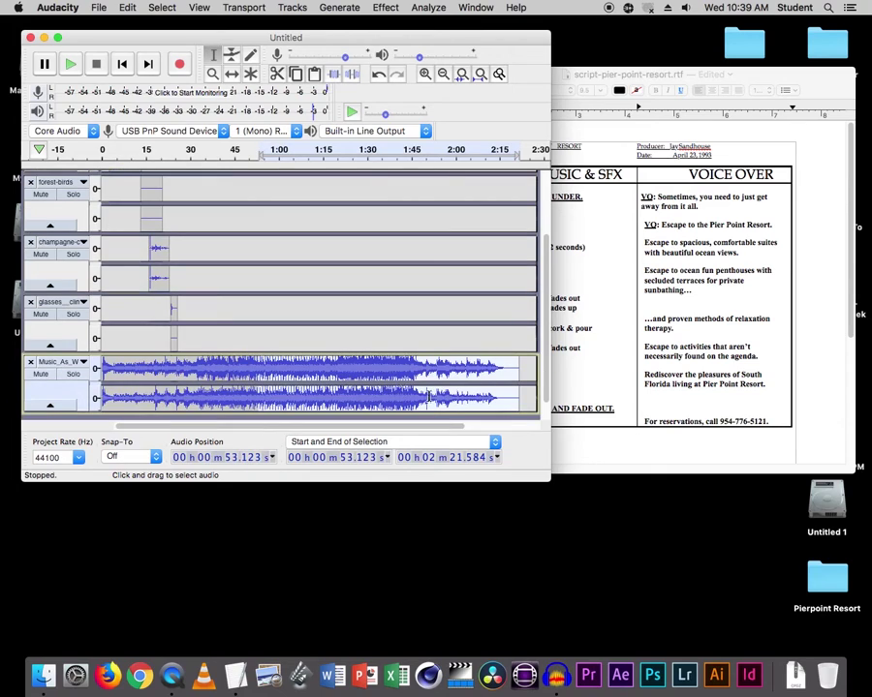
pyautogui.moveTo(515, 370); pyautogui.dragTo(191, 381)
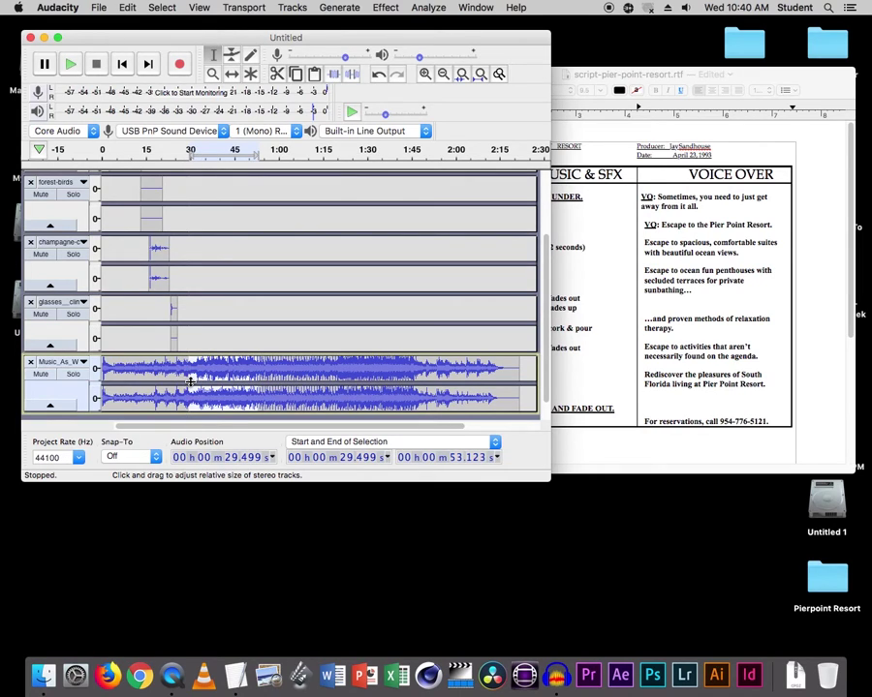
pyautogui.press('Delete')
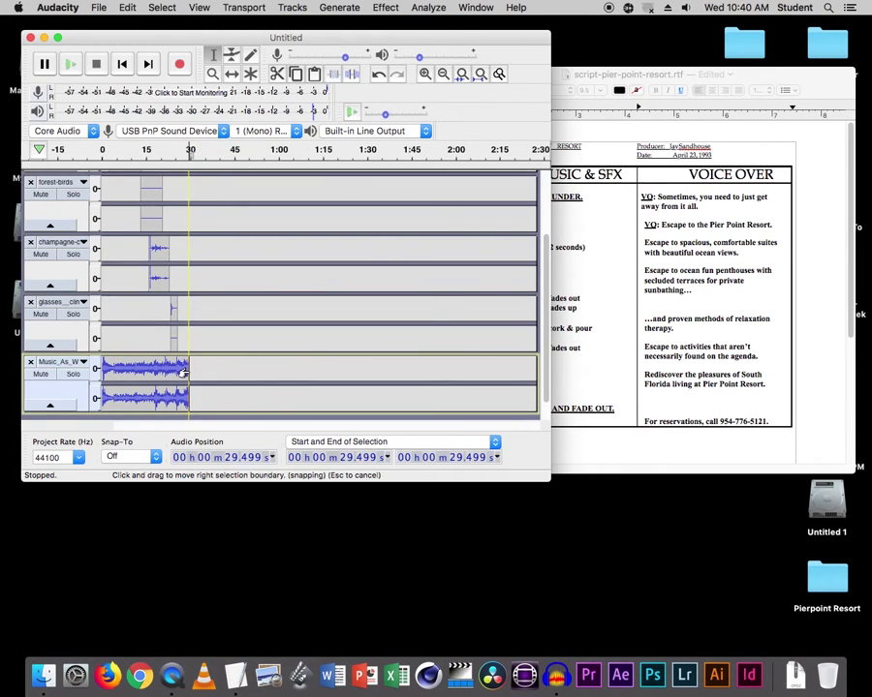
pyautogui.press('super+f')
pyautogui.scroll(3, 189, 371)
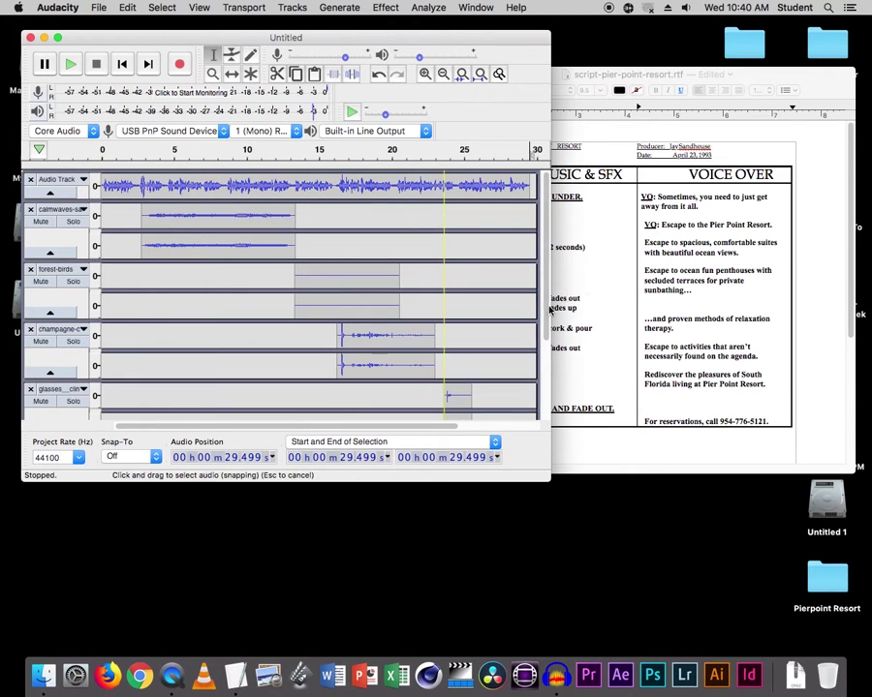
# - Play the mix with the music from about 7.2 s to judge the music level against the voice-over
pyautogui.moveTo(546, 310); pyautogui.dragTo(548, 365)
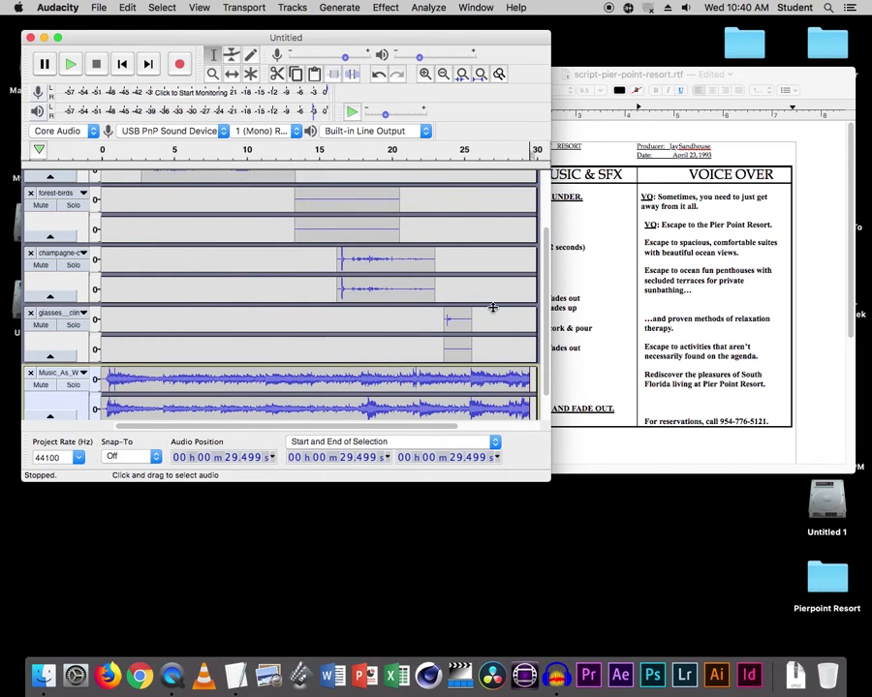
pyautogui.click(548, 327)
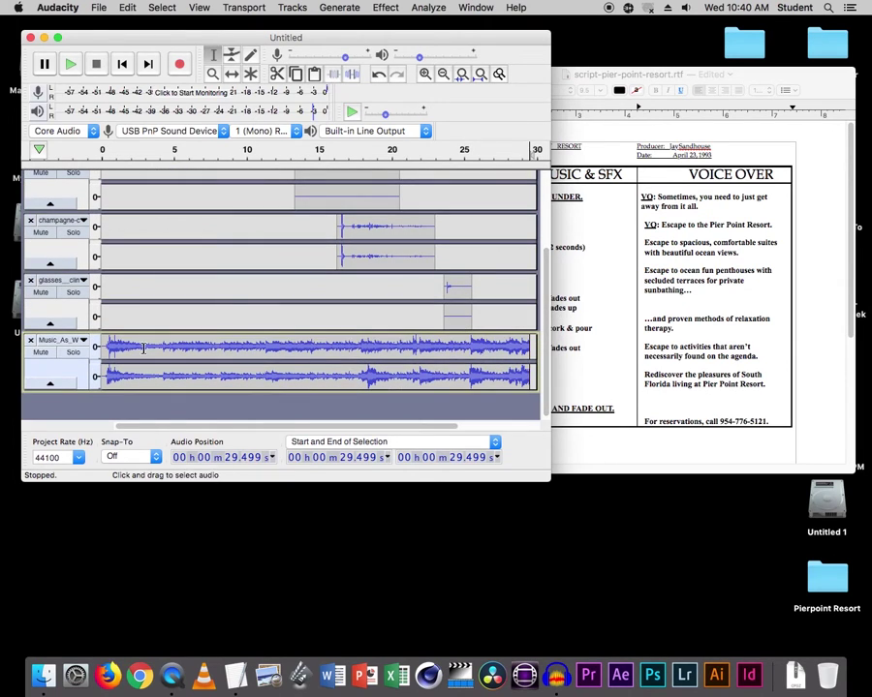
pyautogui.click(73, 351)
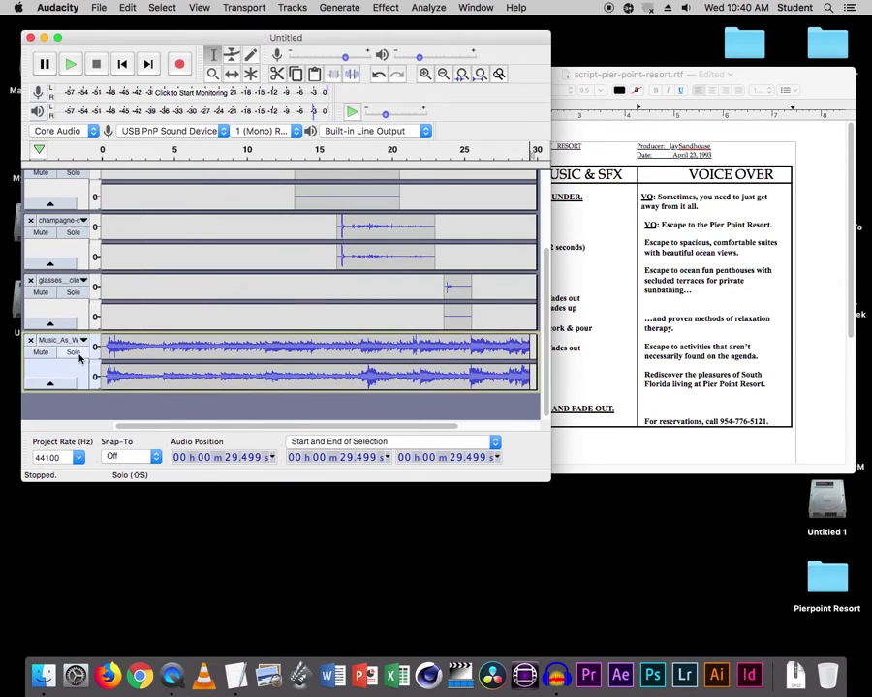
pyautogui.click(206, 152)
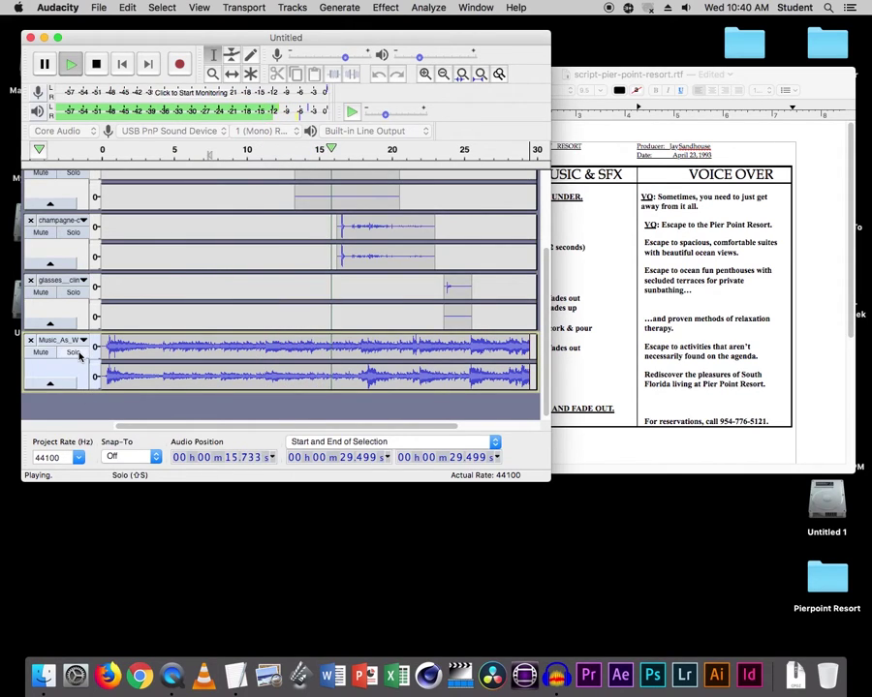
pyautogui.press('space')
# - Enlarge the music track to lower its gain, and play the mix from about 11.7 s to check the balance
pyautogui.moveTo(88, 389); pyautogui.dragTo(42, 372)
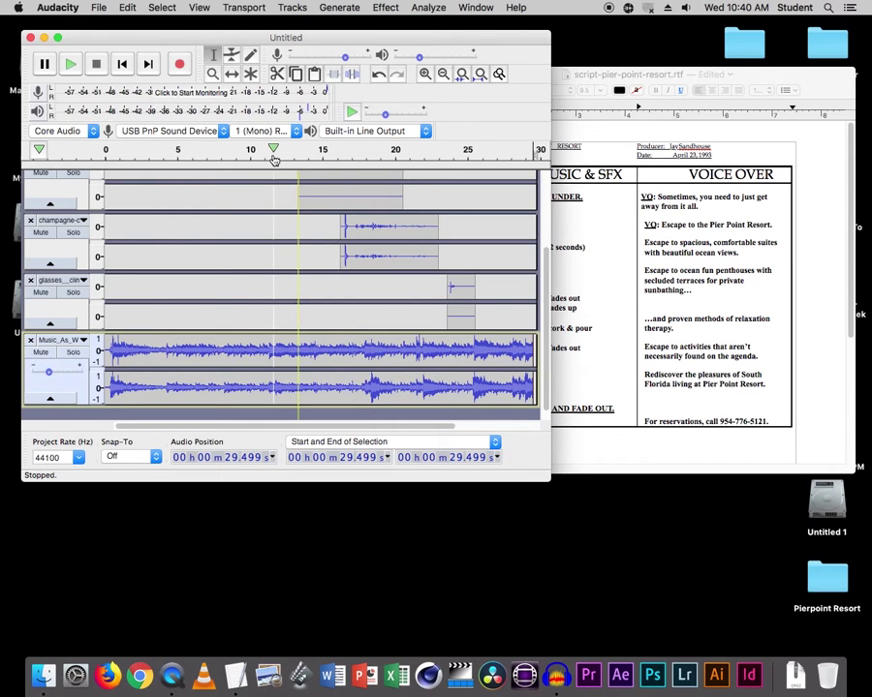
pyautogui.click(274, 151)
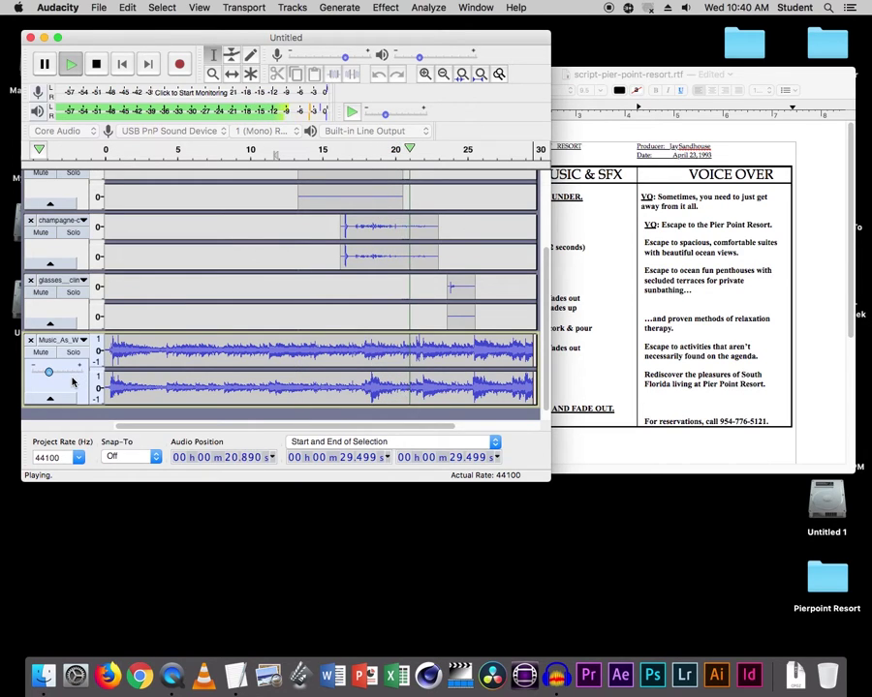
pyautogui.click(159, 373)
pyautogui.press('space')
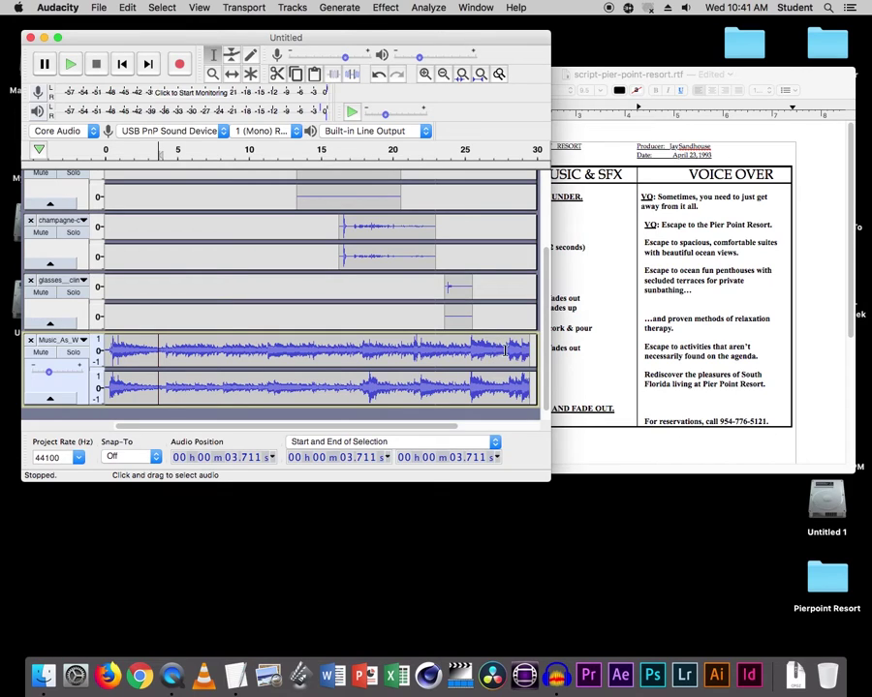
# - Apply Amplify at -3 dB to the music from about 25.5 s to 29.5 s, and briefly play the section
pyautogui.moveTo(471, 351); pyautogui.dragTo(530, 350)
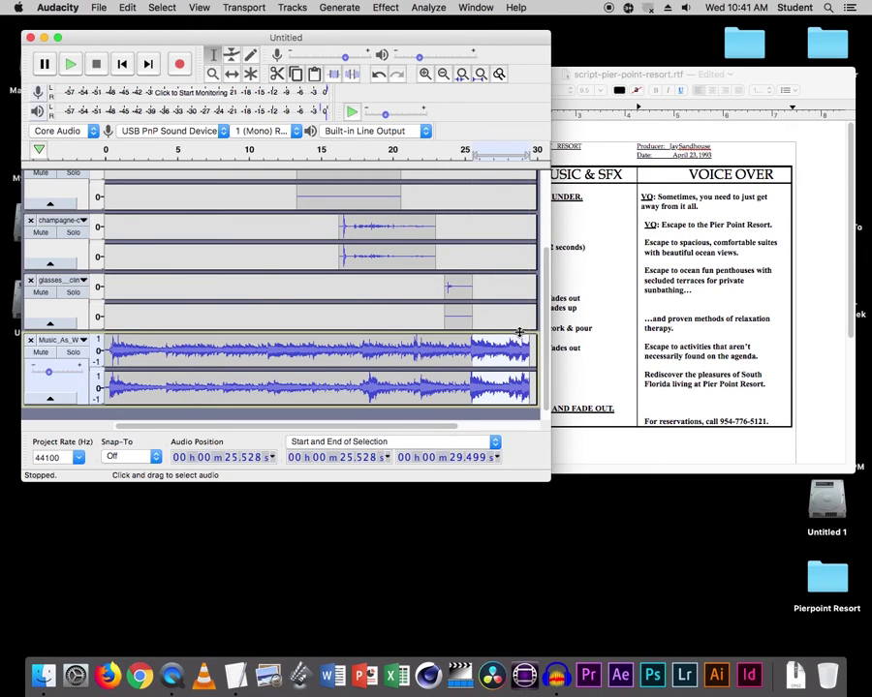
pyautogui.click(385, 8)
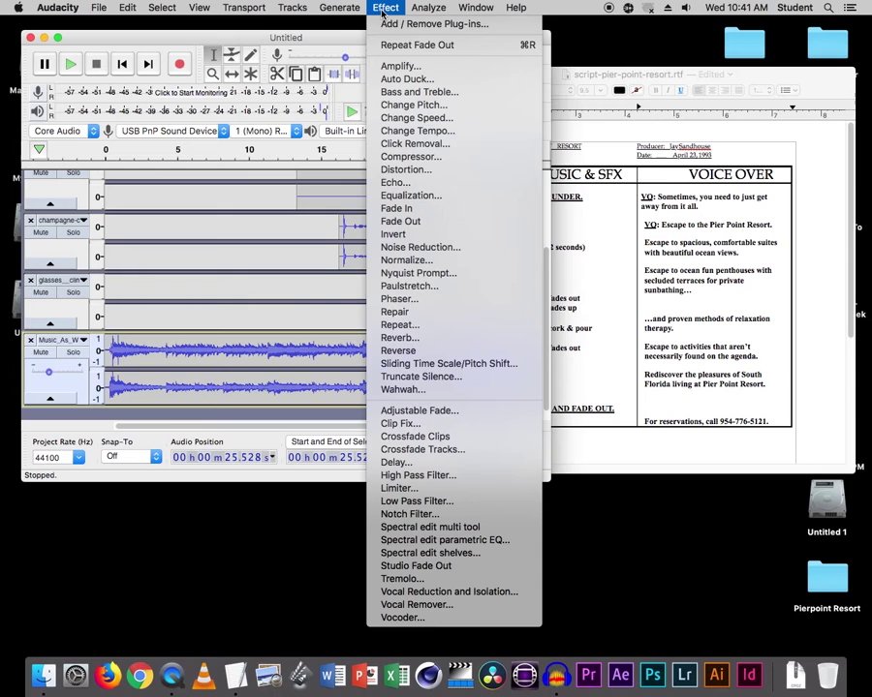
pyautogui.click(386, 65)
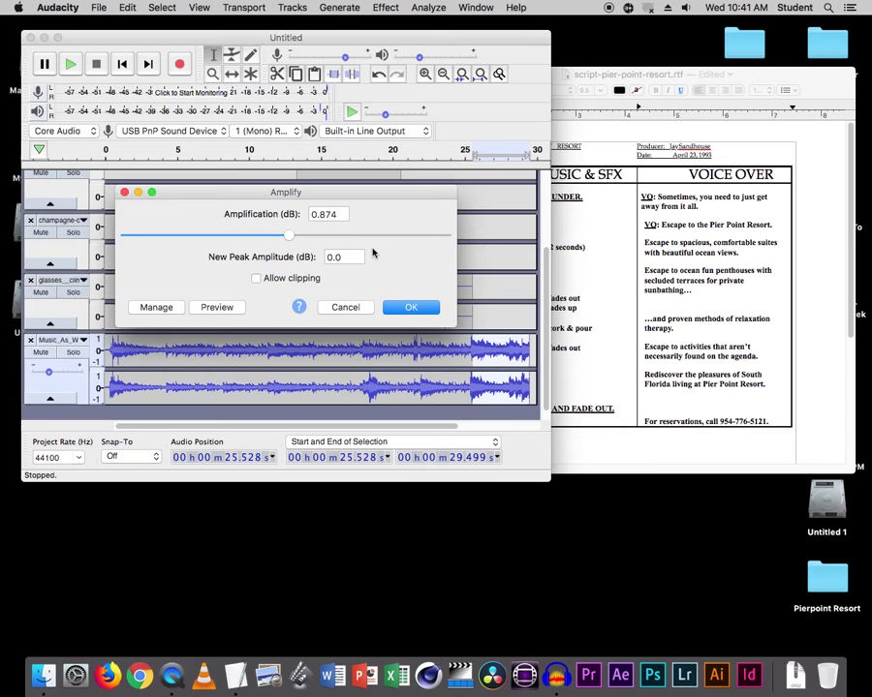
pyautogui.moveTo(340, 216); pyautogui.dragTo(311, 216)
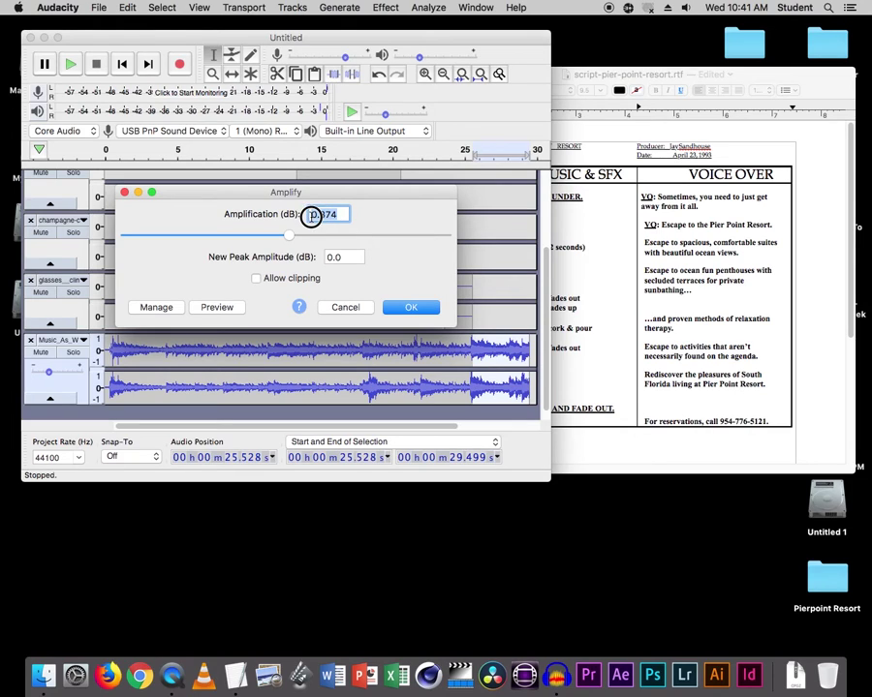
pyautogui.write('-')
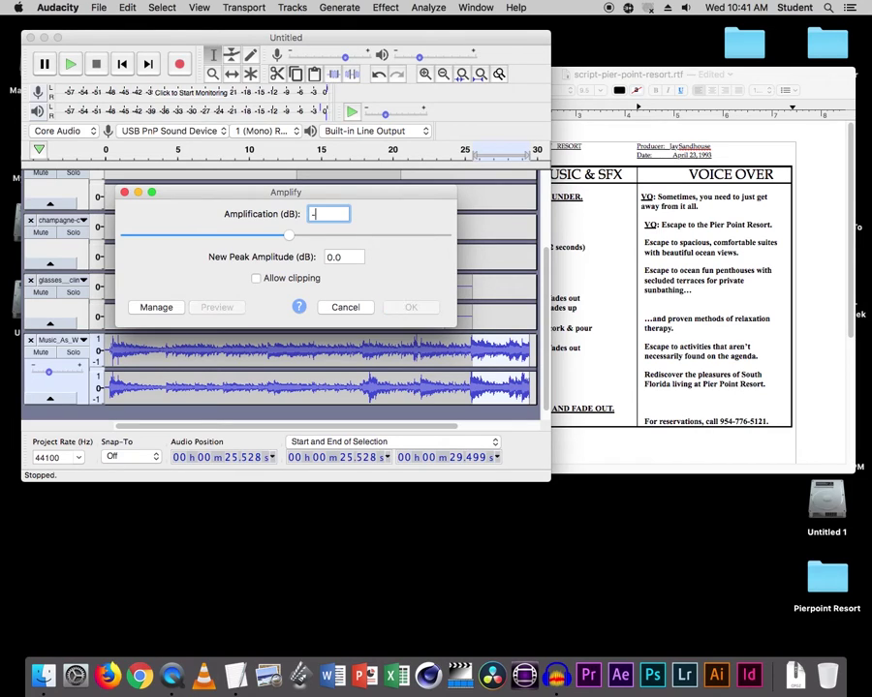
pyautogui.write('3')
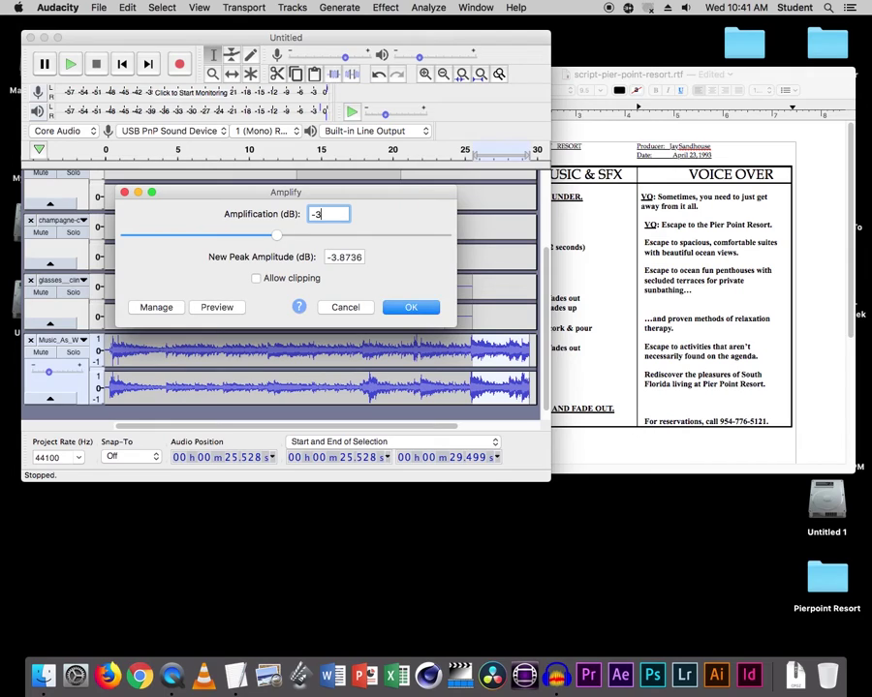
pyautogui.click(412, 308)
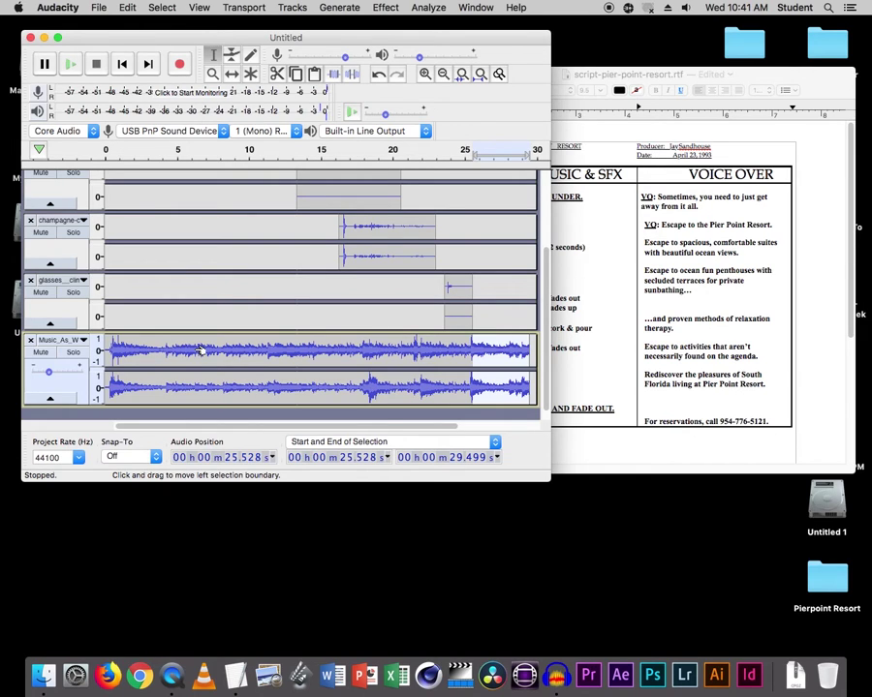
pyautogui.scroll(5, 199, 351)
pyautogui.press('space')
pyautogui.press('space')
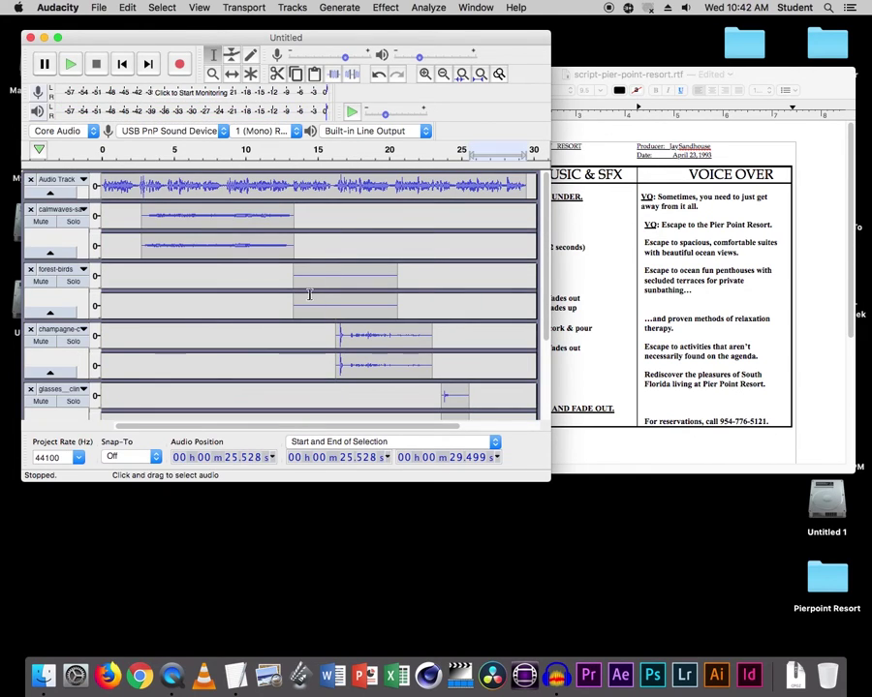
# - Enlarge the forest-birds track, amplify its whole clip to a new peak amplitude of -18 dB, and play it back
pyautogui.moveTo(293, 278); pyautogui.dragTo(396, 285)
pyautogui.moveTo(120, 321); pyautogui.dragTo(122, 342)
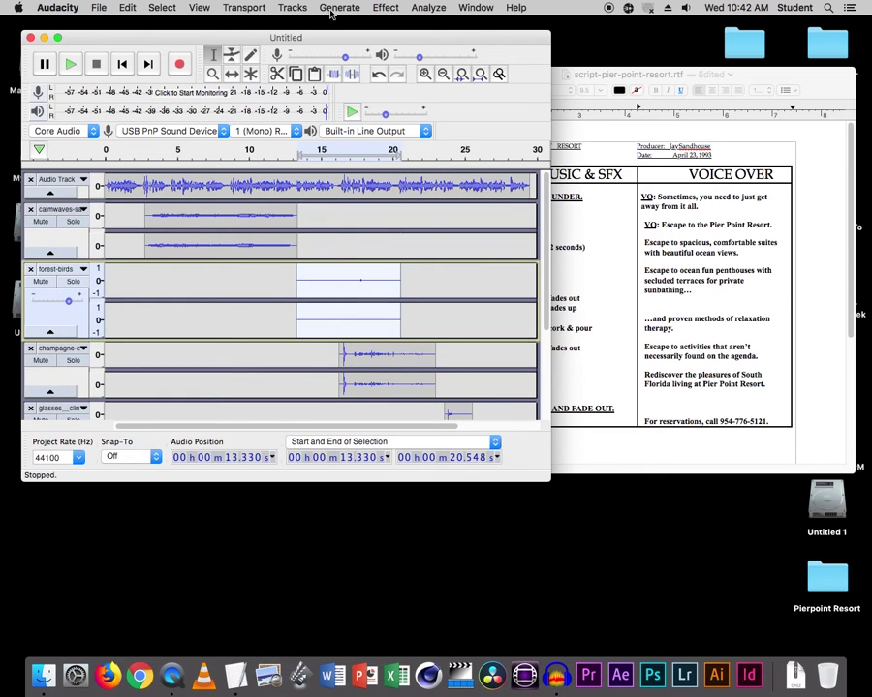
pyautogui.click(401, 9)
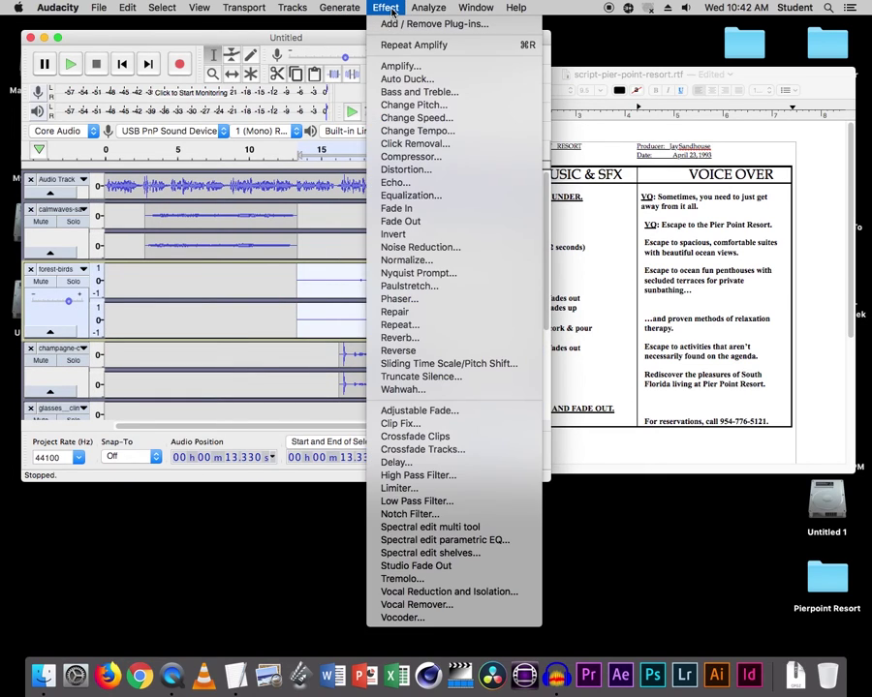
pyautogui.click(397, 65)
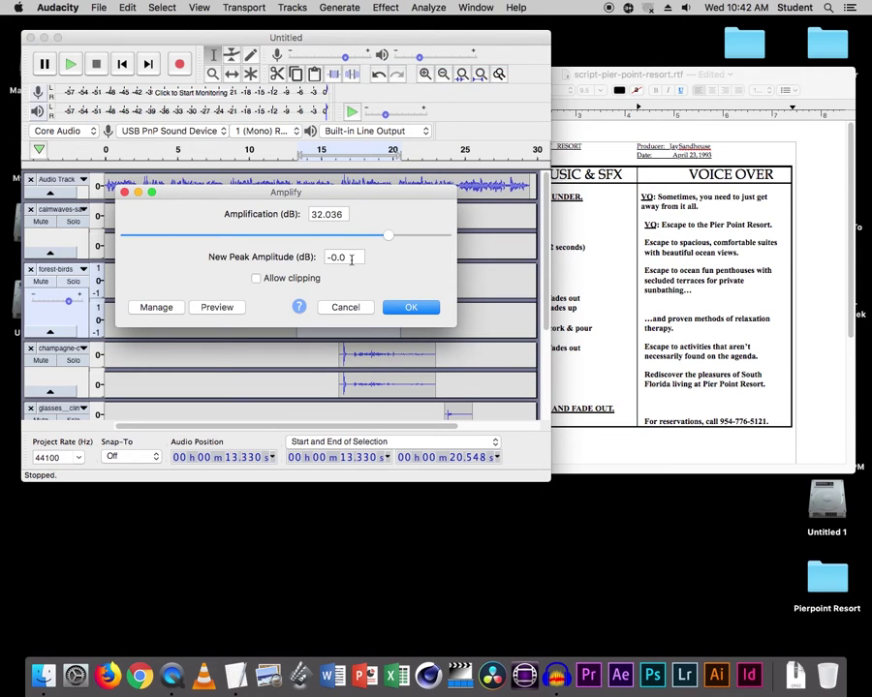
pyautogui.click(329, 257)
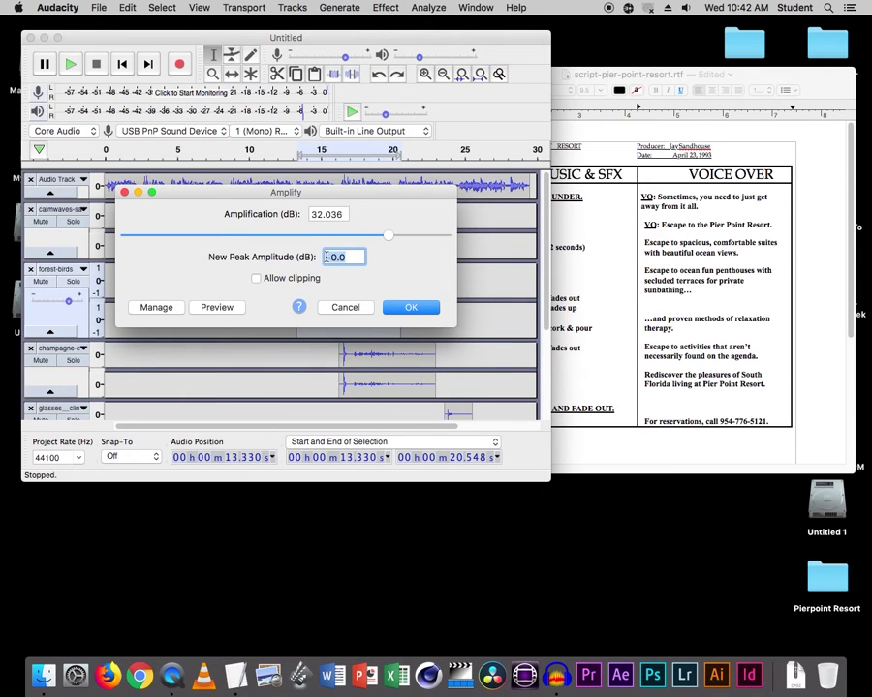
pyautogui.write('-18')
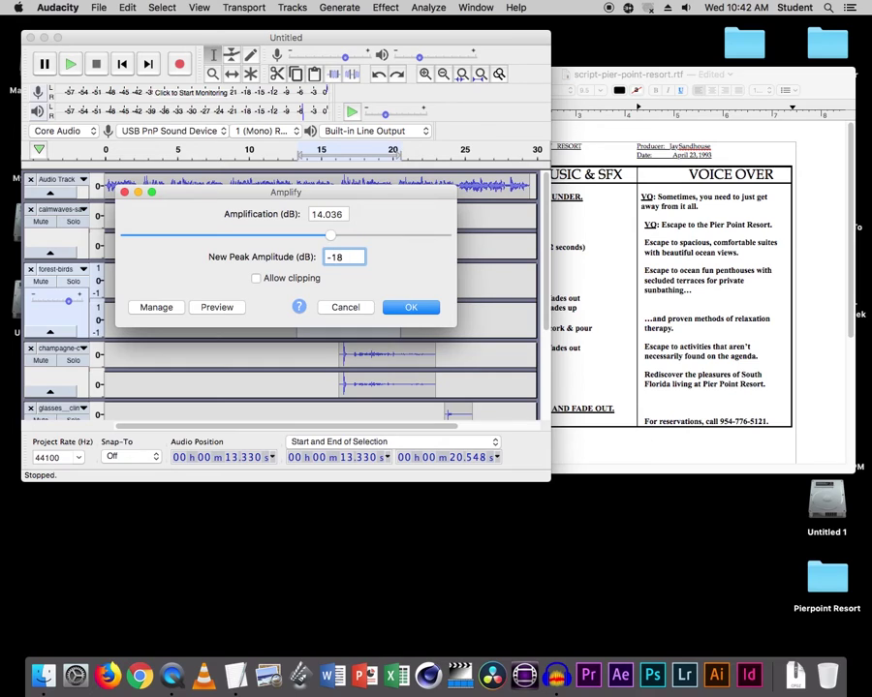
pyautogui.press('Return')
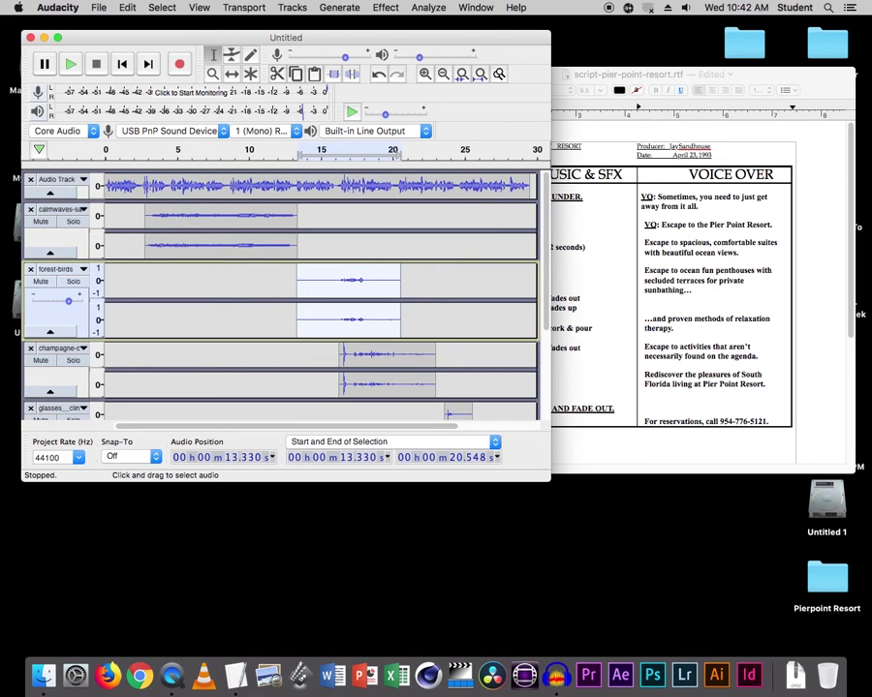
pyautogui.press('space')
# - Apply Amplify at -3 dB to the loud part of the forest-birds clip from about 16.5 s to 17.9 s
pyautogui.moveTo(362, 279); pyautogui.dragTo(341, 280)
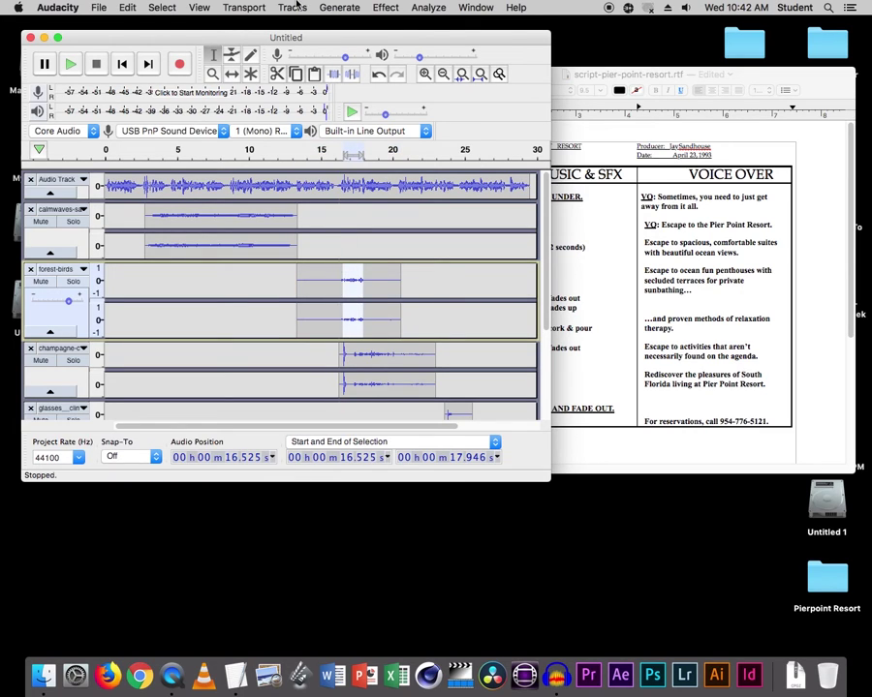
pyautogui.click(387, 8)
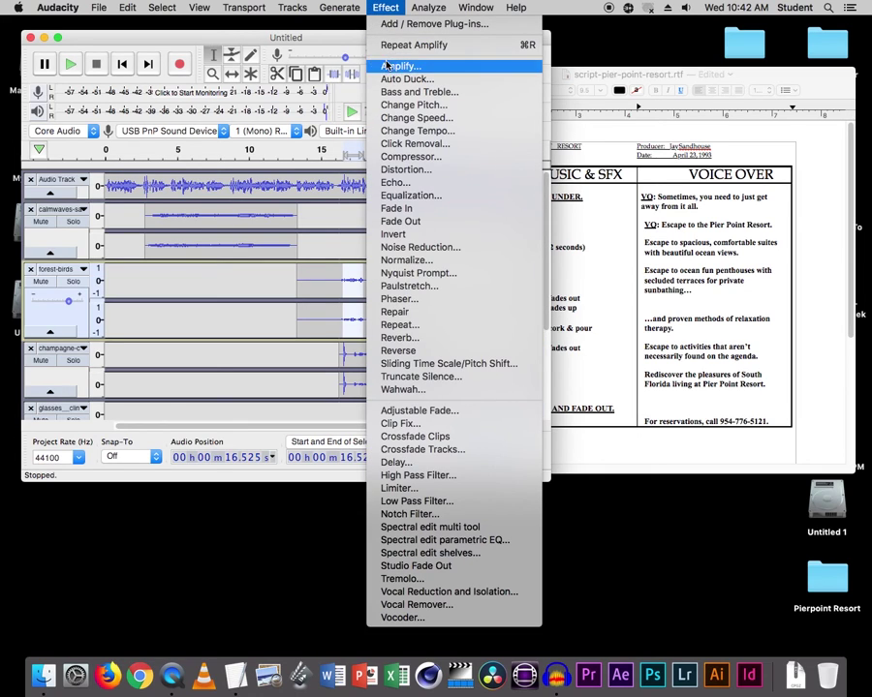
pyautogui.click(378, 63)
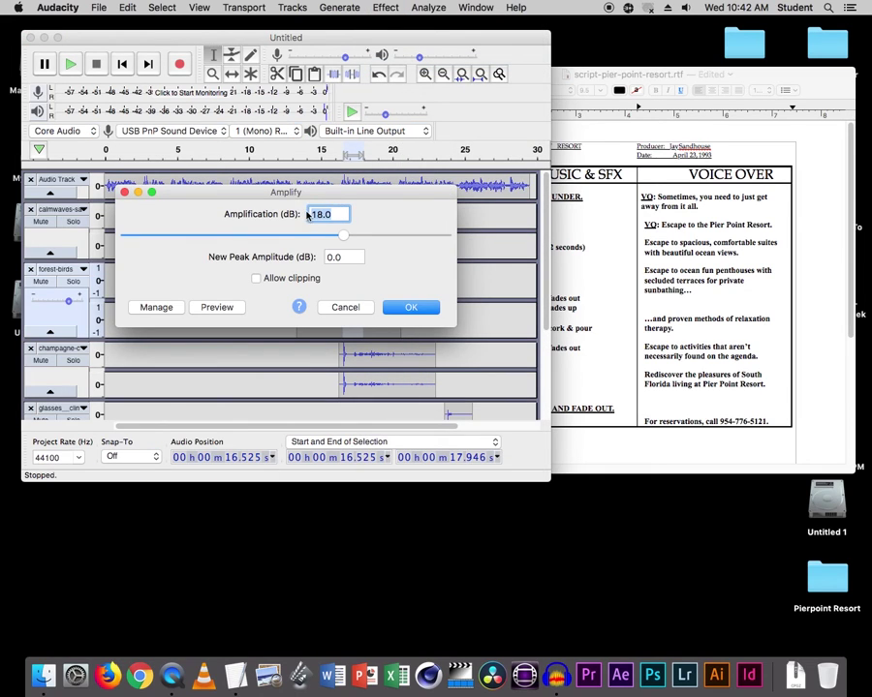
pyautogui.write('-3')
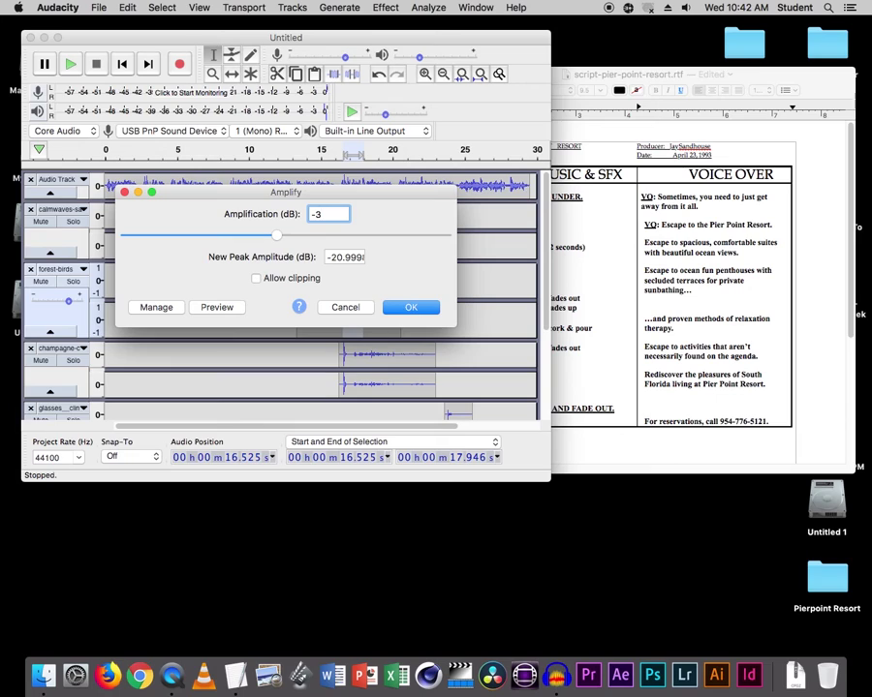
pyautogui.press('Return')
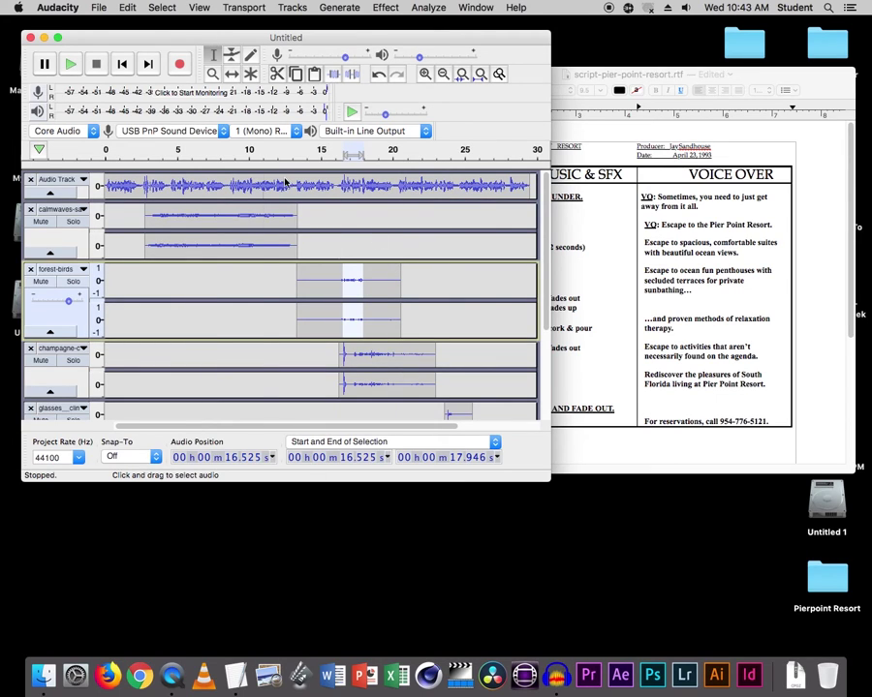
# - Export the mix as a 16-bit PCM WAV named "Pierpoint resort" in the Pierpoint Resort folder, accepting the stereo mixdown and existing metadata tags
pyautogui.click(102, 10)
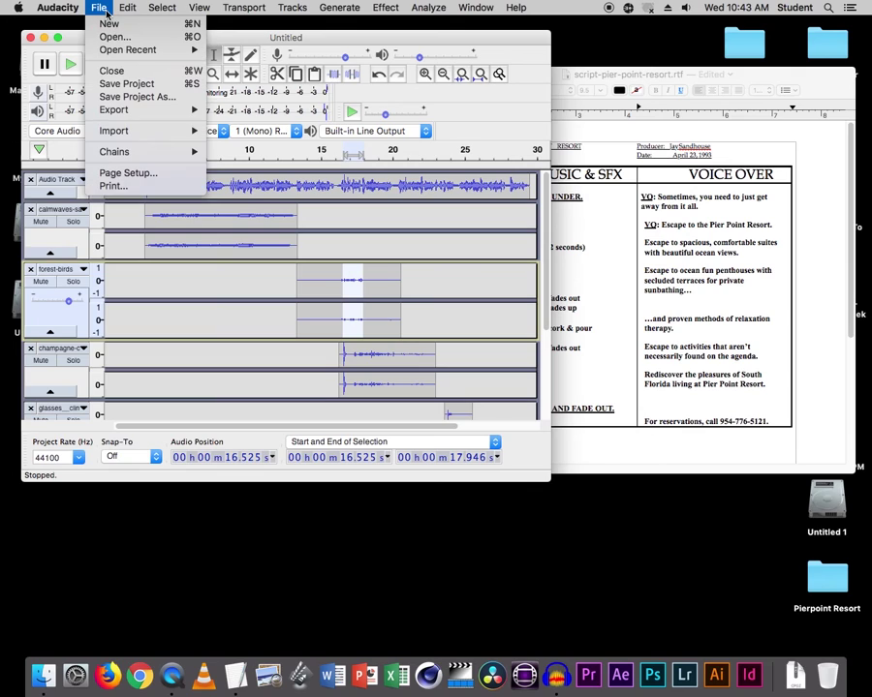
pyautogui.moveTo(179, 109)
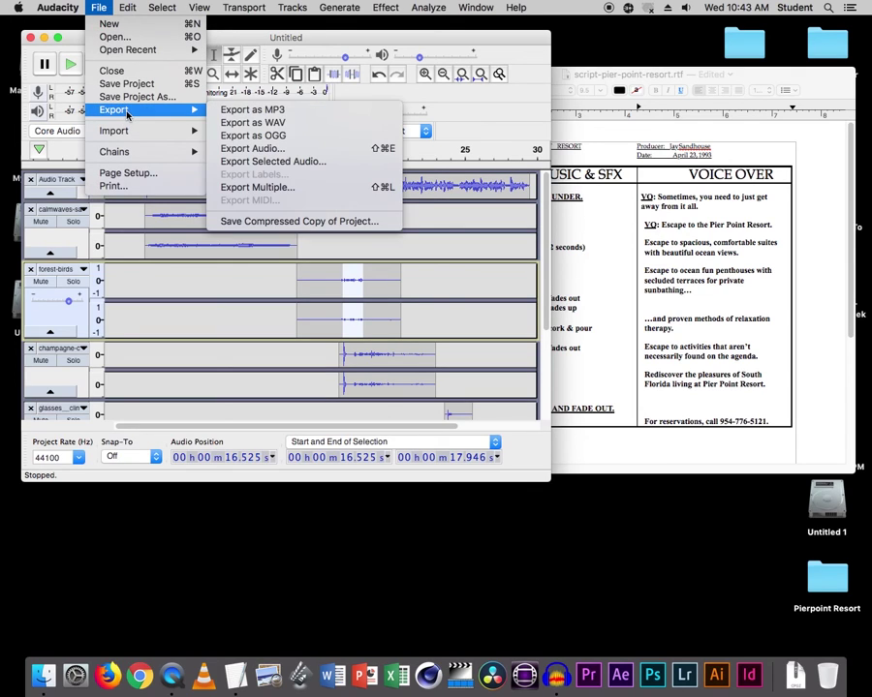
pyautogui.click(260, 129)
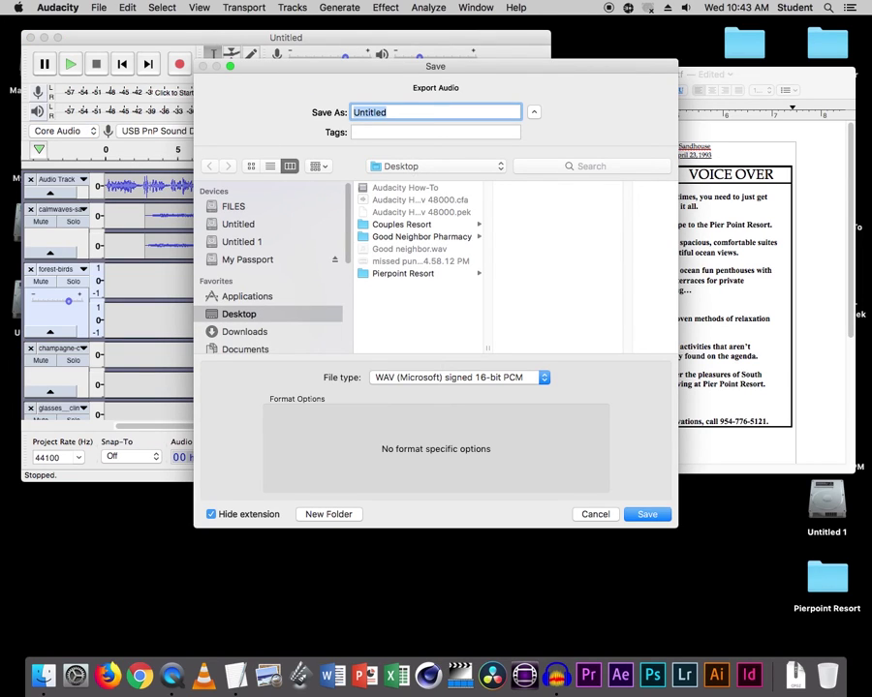
pyautogui.write('Pierpoint resort')
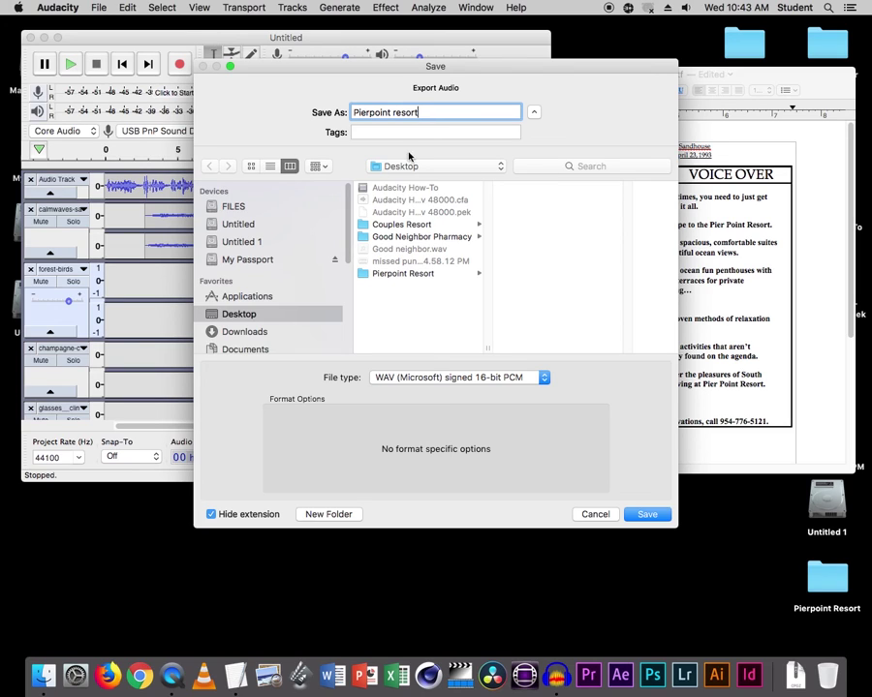
pyautogui.click(426, 276)
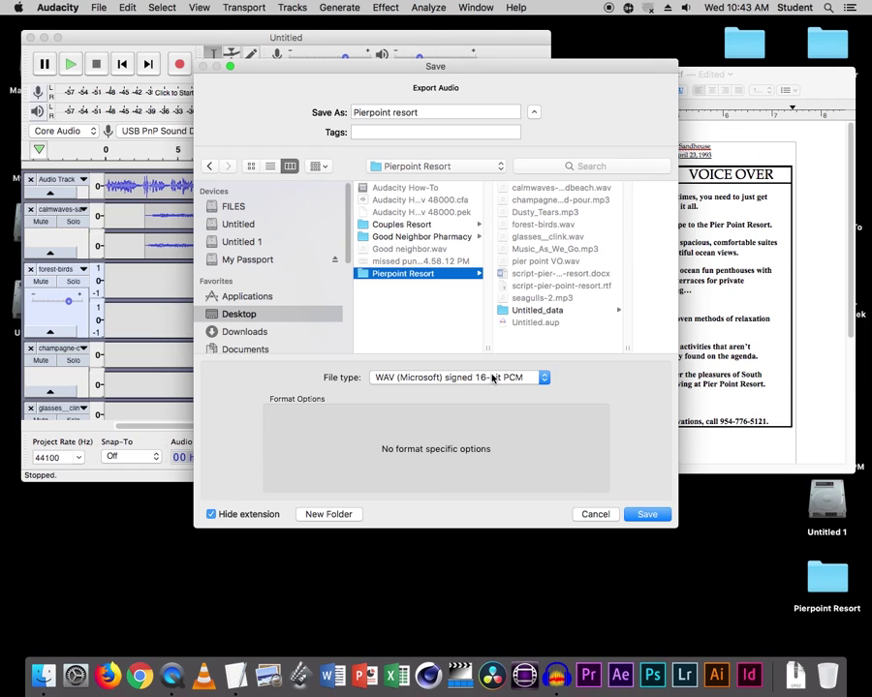
pyautogui.click(647, 514)
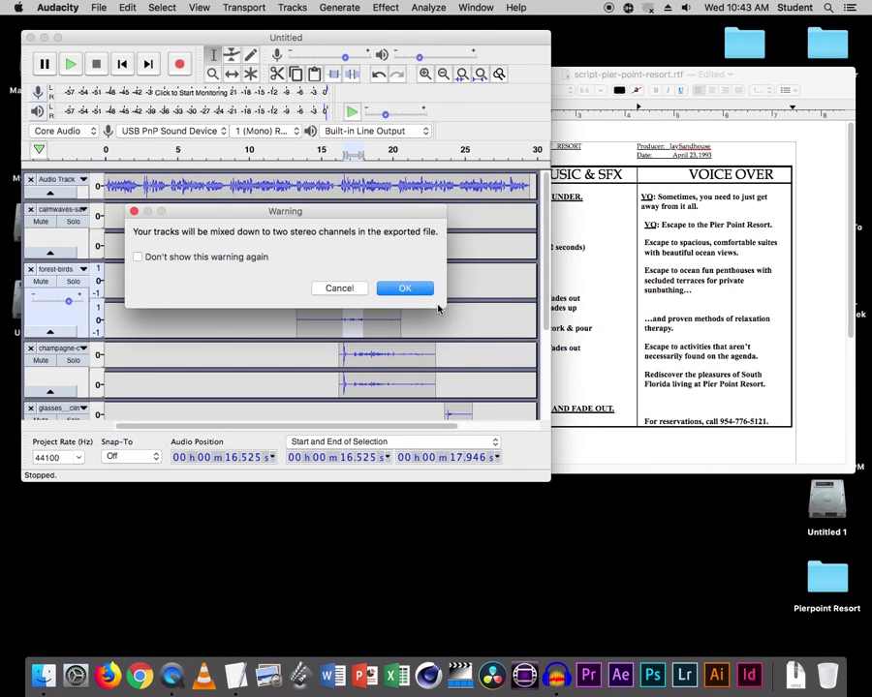
pyautogui.click(406, 289)
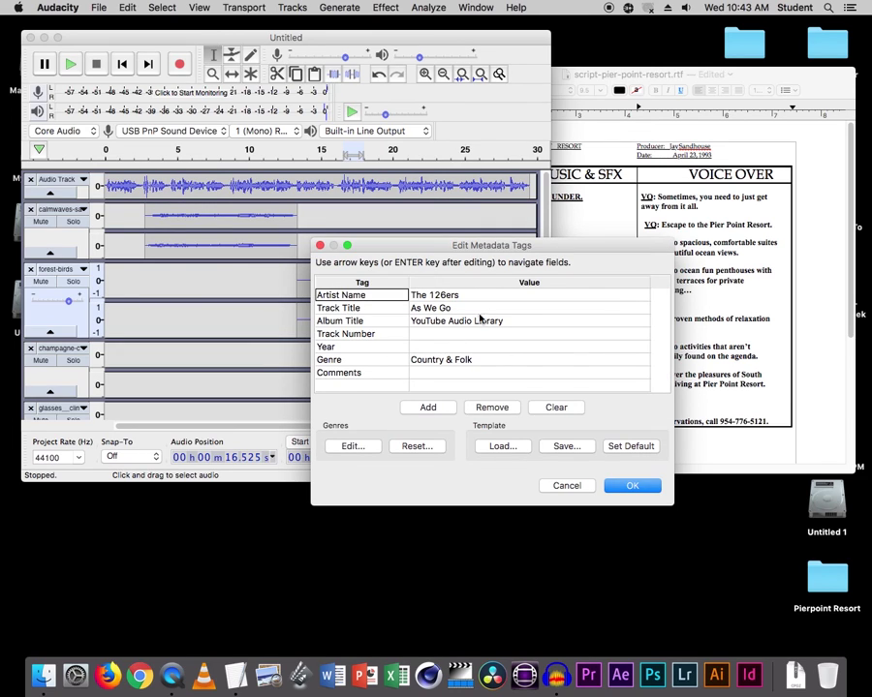
pyautogui.click(628, 489)
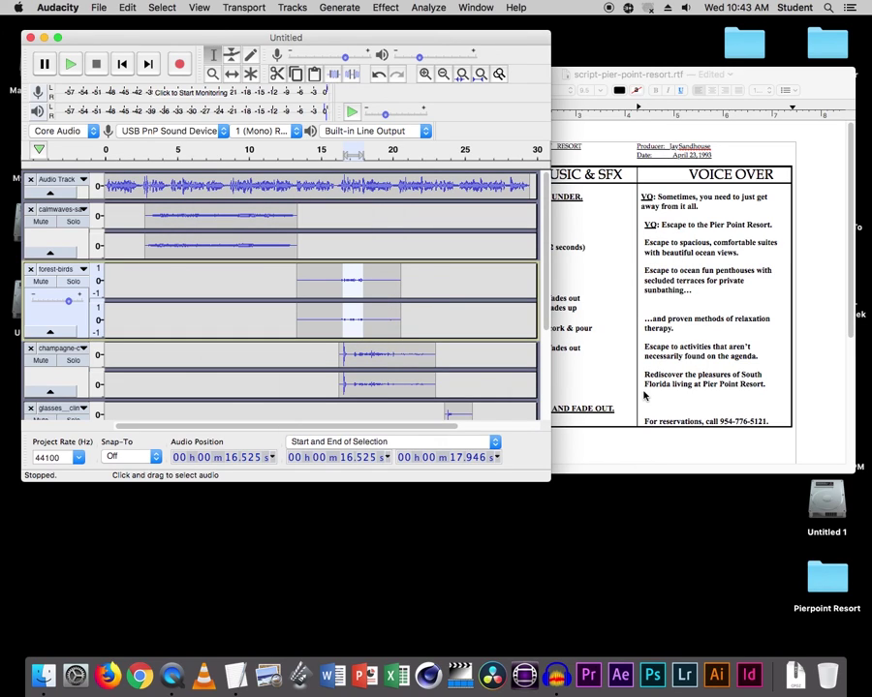